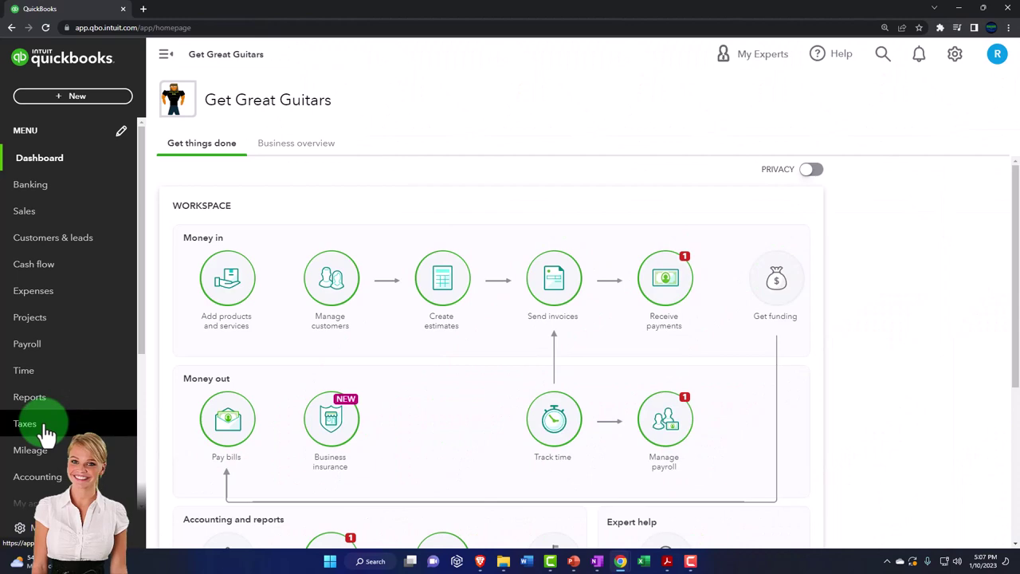
Open the Sales tax page for Get Great Guitars and compare it with the Taxes area in the Sample Company window
{"action": "left_click", "coordinate": [46, 430]}
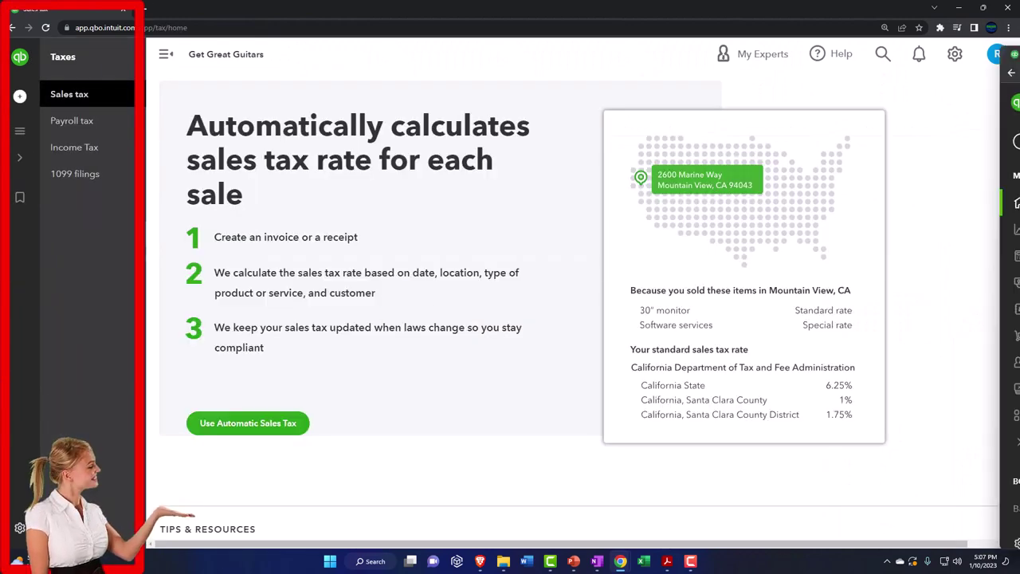
{"action": "left_click_drag", "start_coordinate": [995, 67], "coordinate": [451, 42]}
{"action": "left_click", "coordinate": [238, 381]}
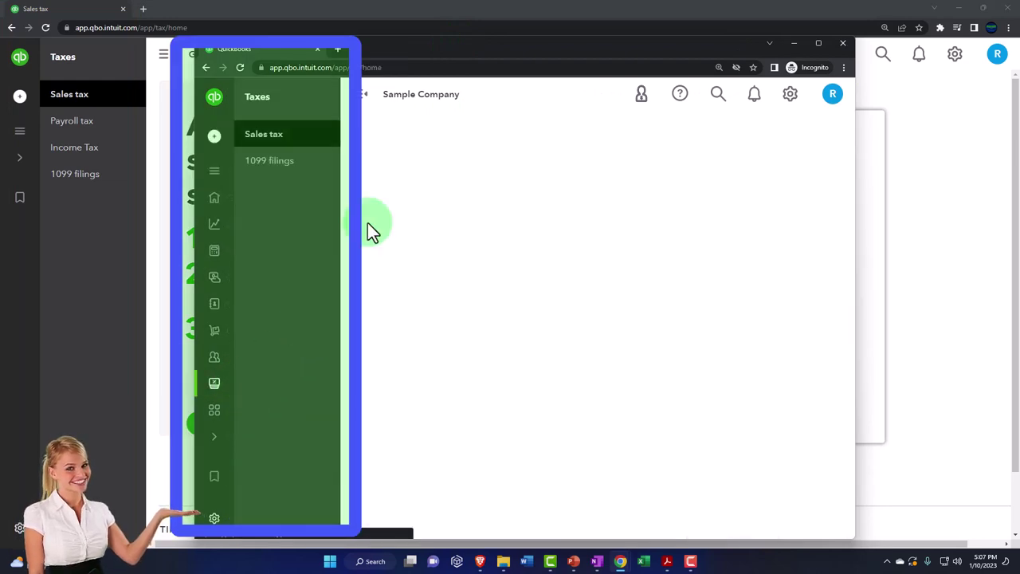
{"action": "left_click_drag", "start_coordinate": [424, 59], "coordinate": [1019, 120]}
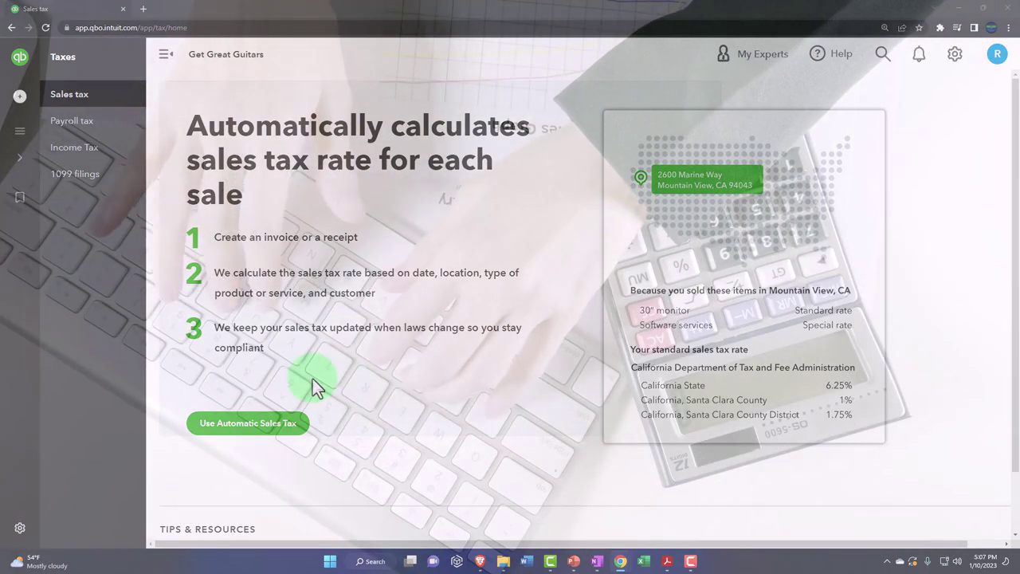
Open the Products and Services list for Get Great Guitars and check where Sample Company offers the same list
{"action": "mouse_move", "coordinate": [36, 157]}
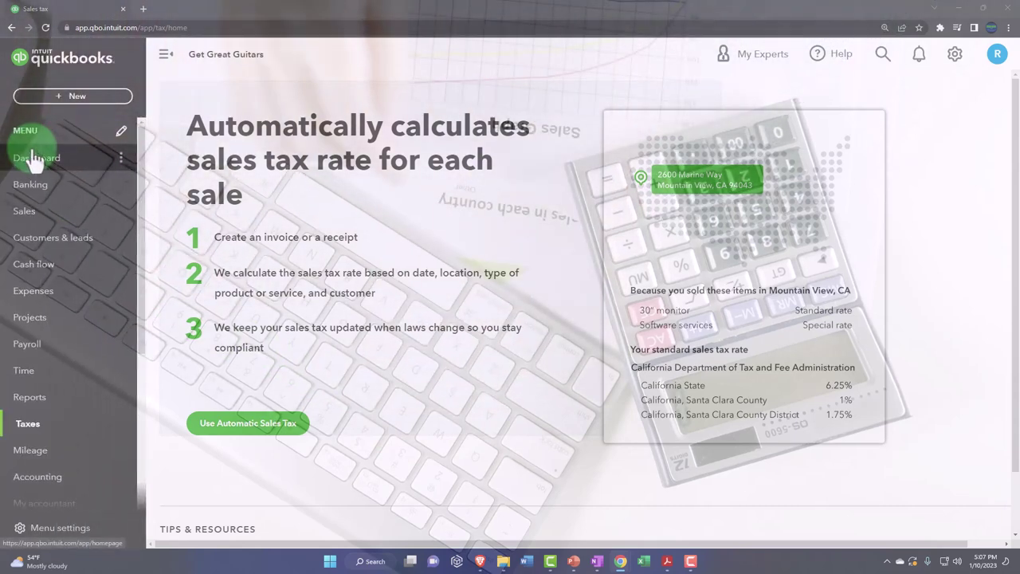
{"action": "left_click", "coordinate": [30, 215]}
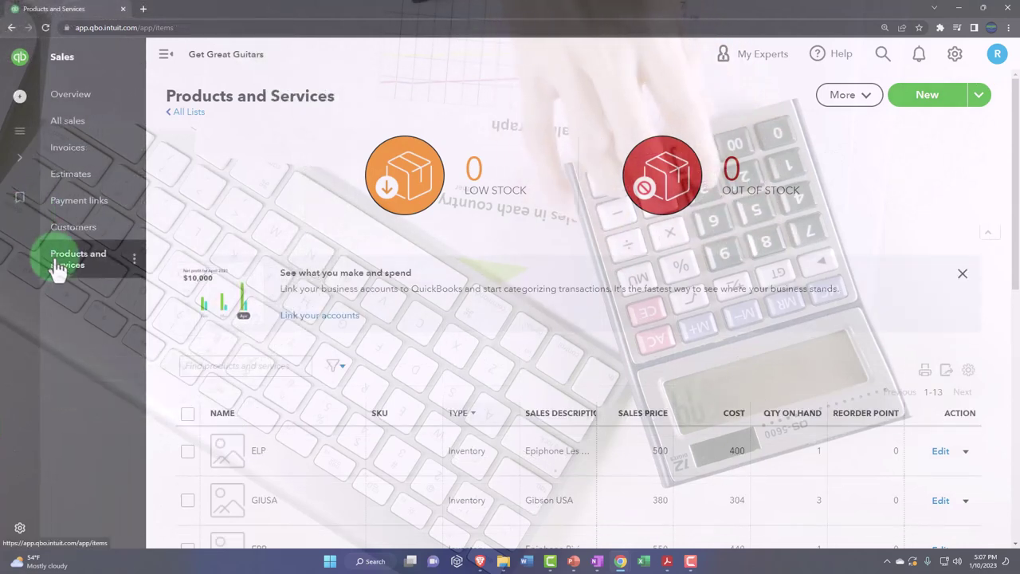
{"action": "mouse_move", "coordinate": [36, 195]}
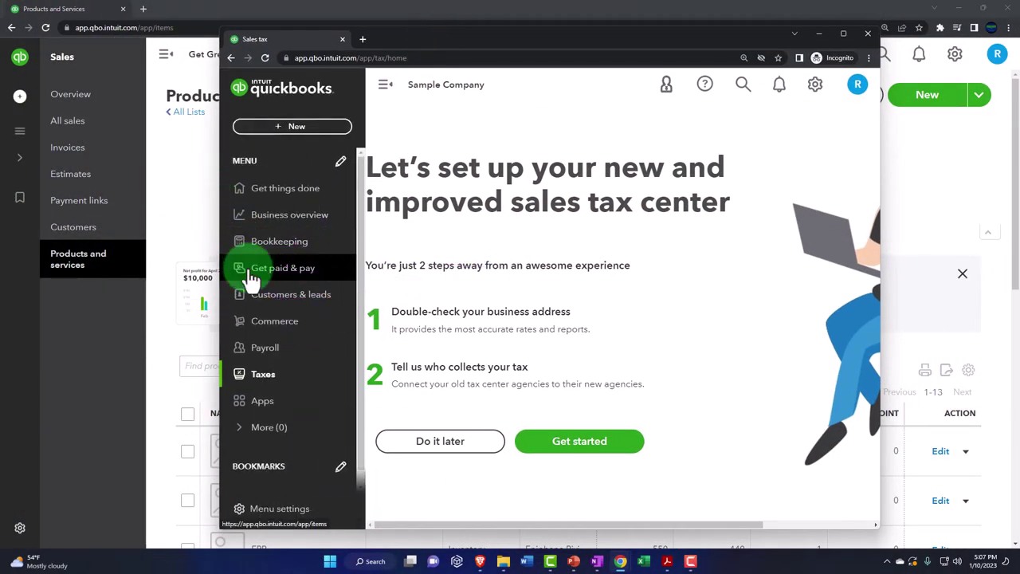
{"action": "left_click", "coordinate": [273, 303]}
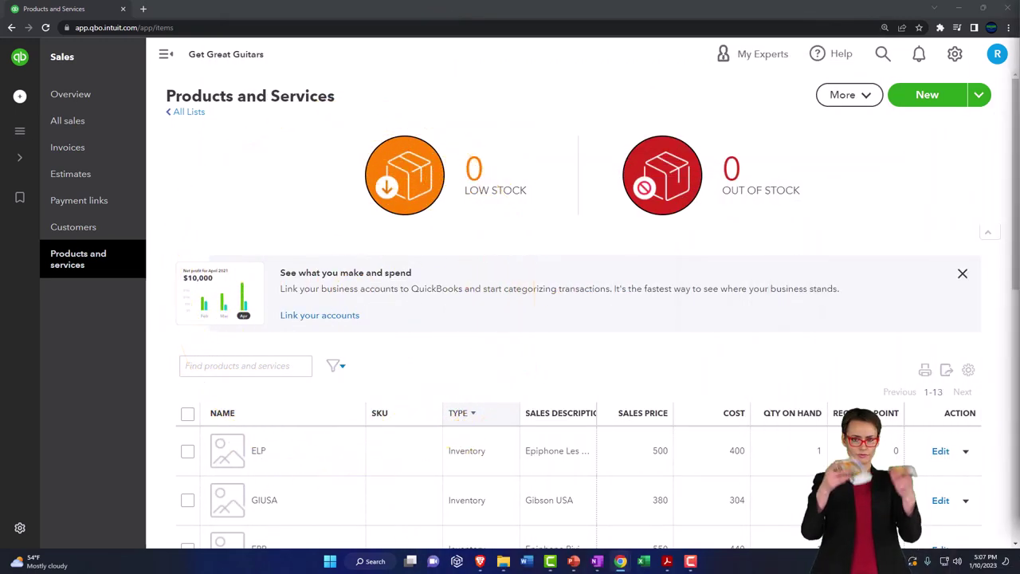
Review the inventory and service items in the Products and Services list with their sales prices and costs
{"action": "scroll", "coordinate": [674, 354], "scroll_direction": "down", "scroll_amount": 3}
{"action": "scroll", "coordinate": [673, 355], "scroll_direction": "down", "scroll_amount": 1}
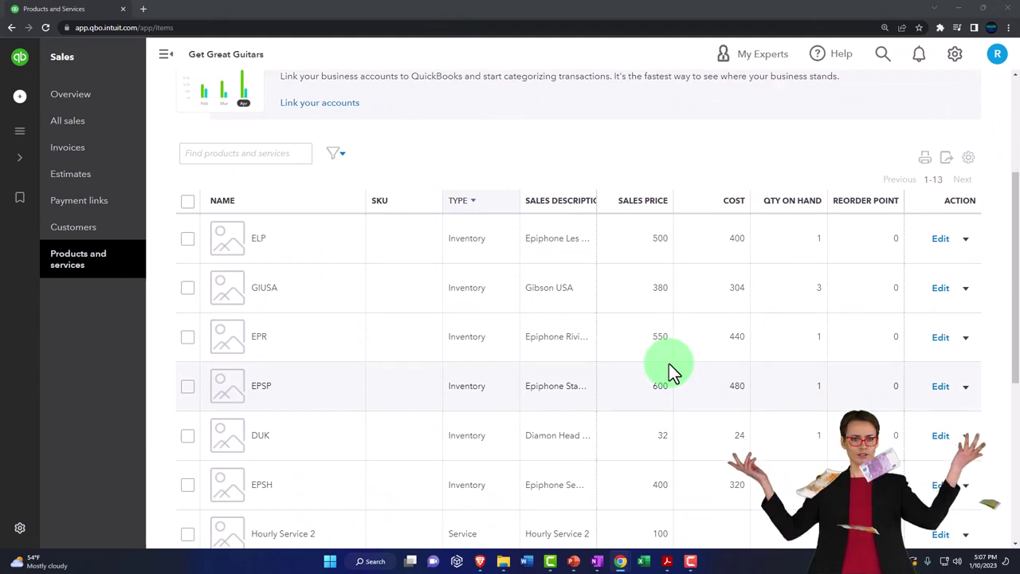
{"action": "scroll", "coordinate": [669, 363], "scroll_direction": "down", "scroll_amount": 1}
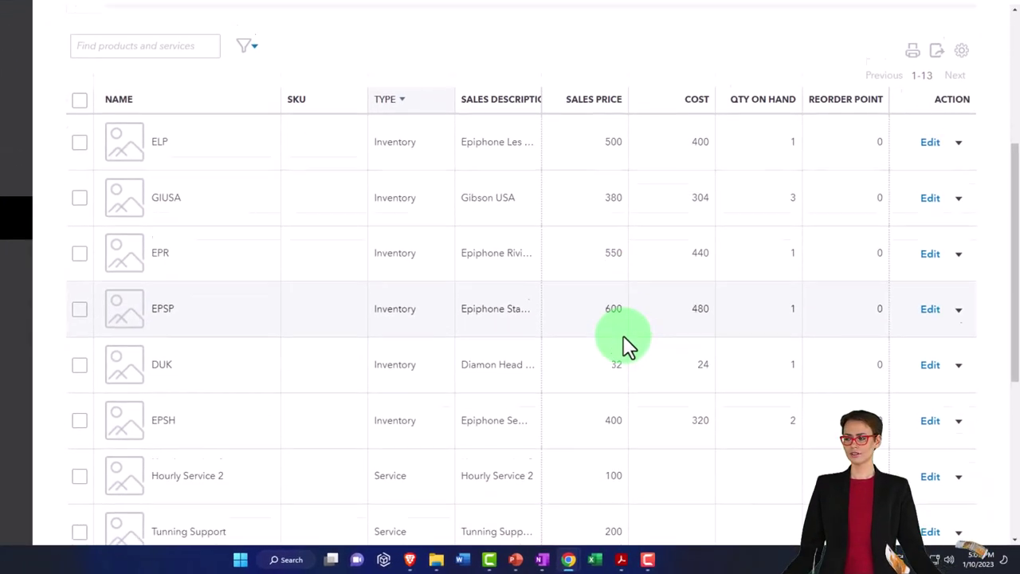
{"action": "scroll", "coordinate": [623, 336], "scroll_direction": "down", "scroll_amount": 2}
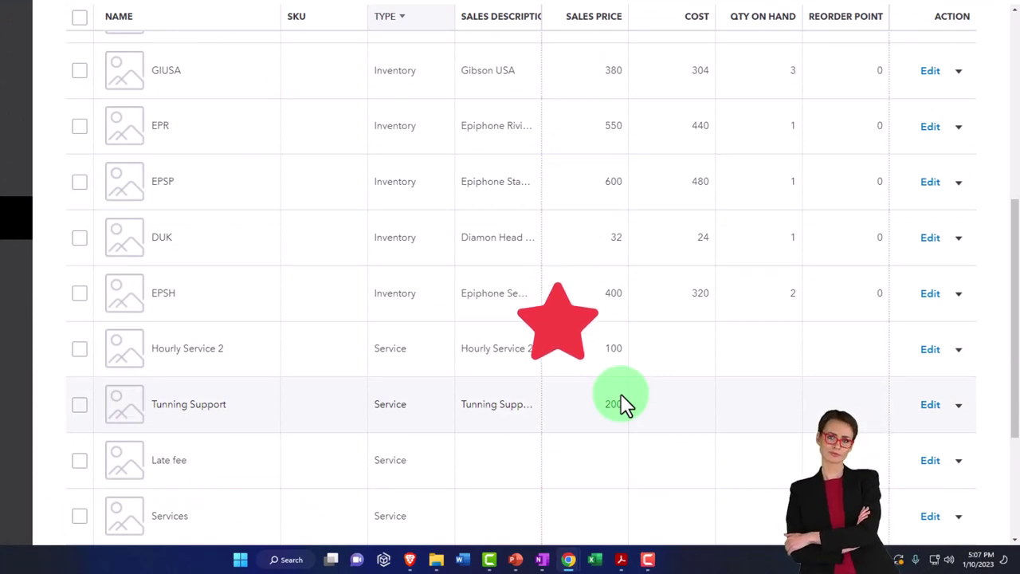
{"action": "scroll", "coordinate": [621, 394], "scroll_direction": "up", "scroll_amount": 2}
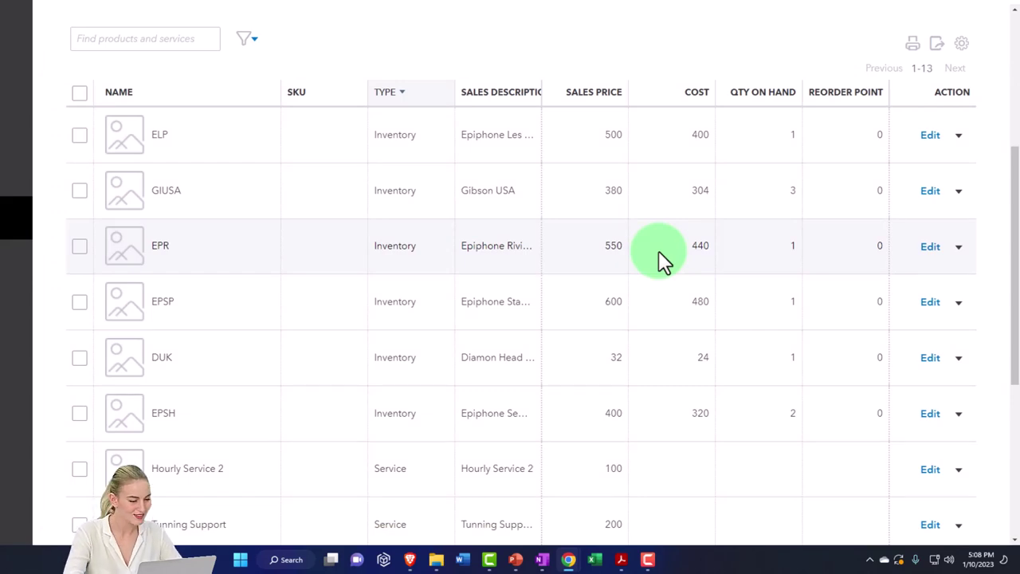
{"action": "left_click", "coordinate": [659, 252]}
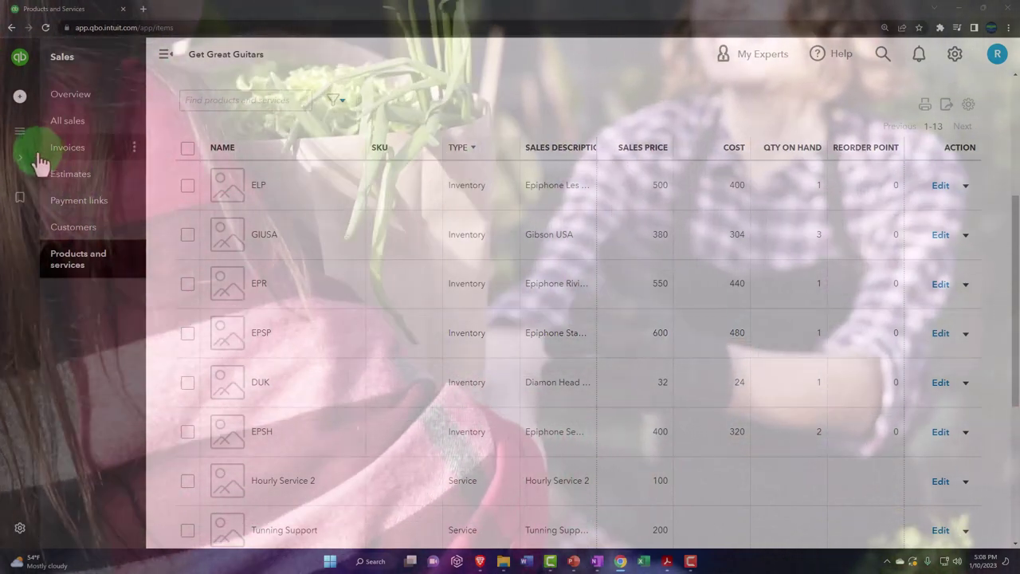
Return to the Sales tax page and collapse the navigation to show the automatic sales tax introduction
{"action": "left_click", "coordinate": [36, 159]}
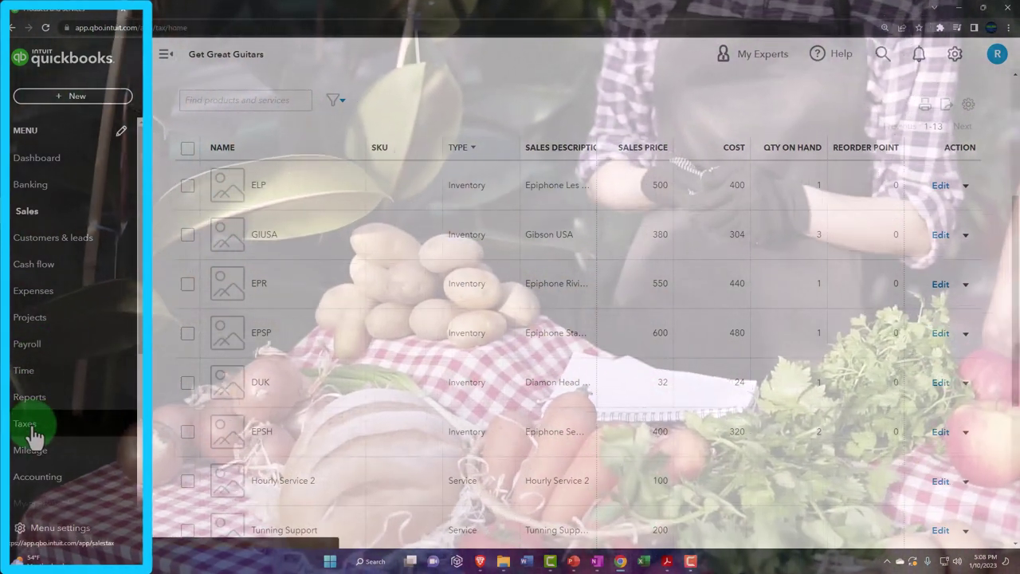
{"action": "left_click", "coordinate": [32, 426]}
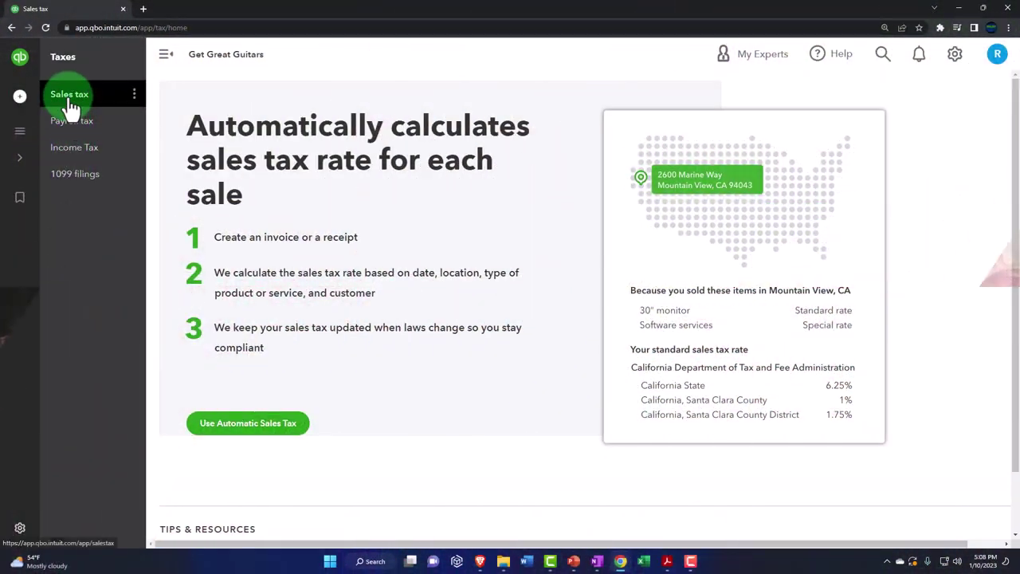
{"action": "left_click", "coordinate": [103, 96]}
{"action": "left_click", "coordinate": [165, 56]}
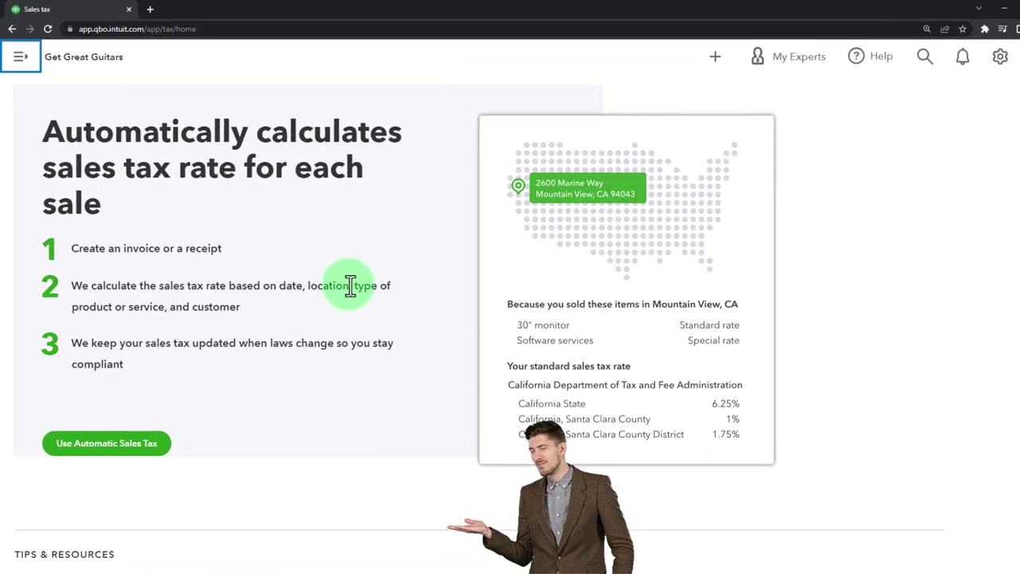
{"action": "left_click", "coordinate": [334, 271]}
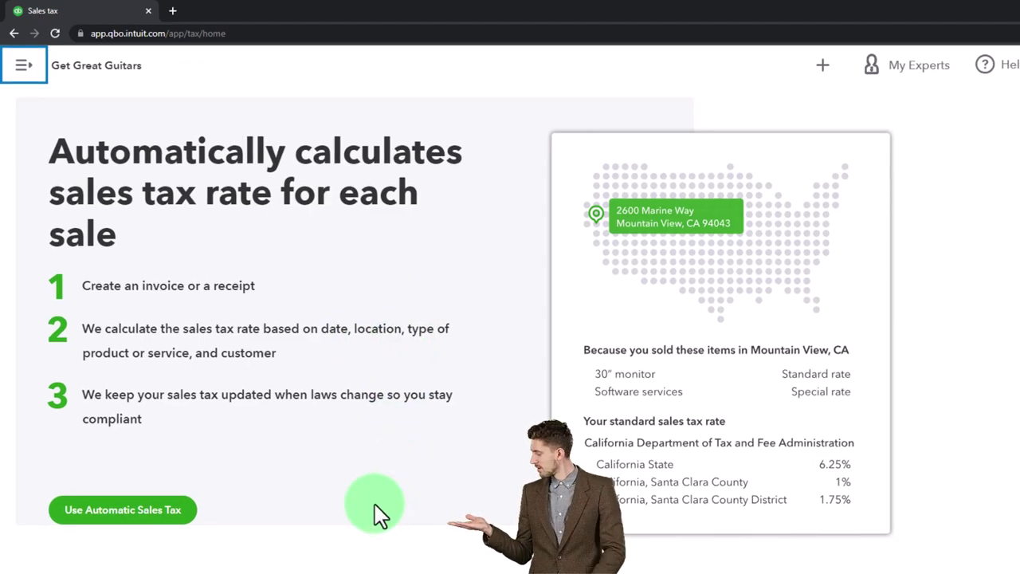
{"action": "left_click", "coordinate": [375, 503]}
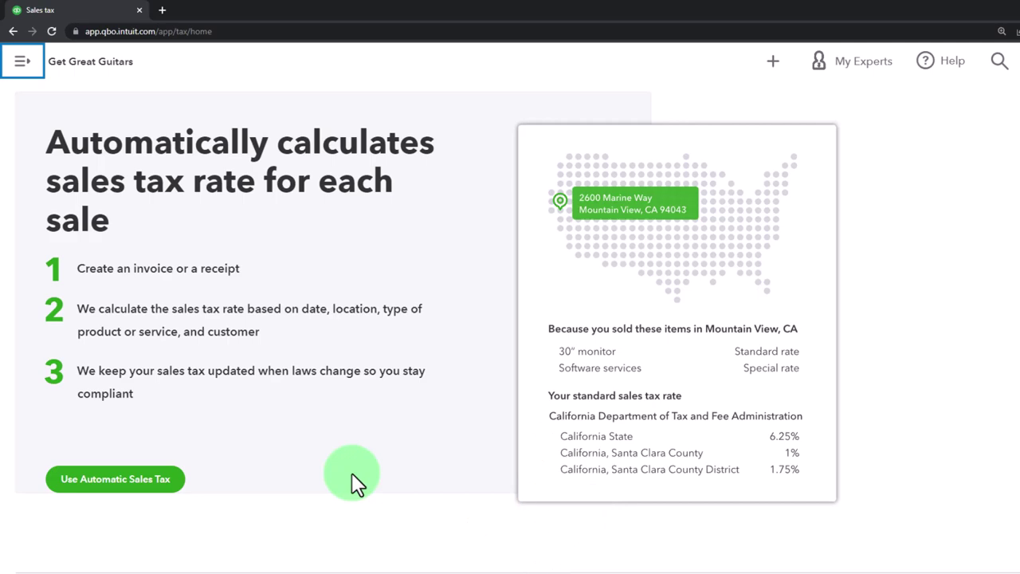
Start the automatic sales tax setup and accept the business address on file
{"action": "left_click", "coordinate": [120, 481]}
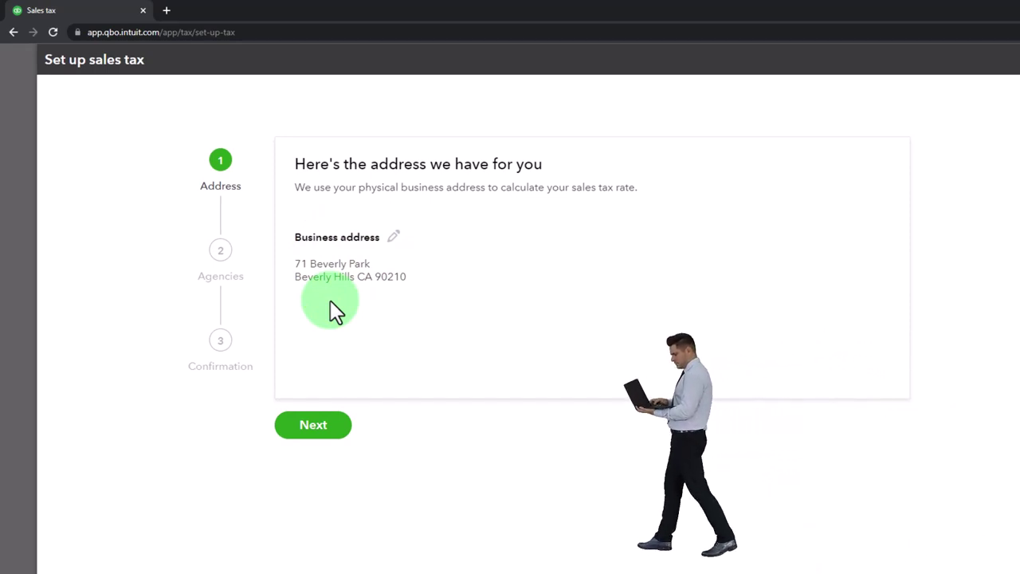
{"action": "left_click", "coordinate": [325, 426]}
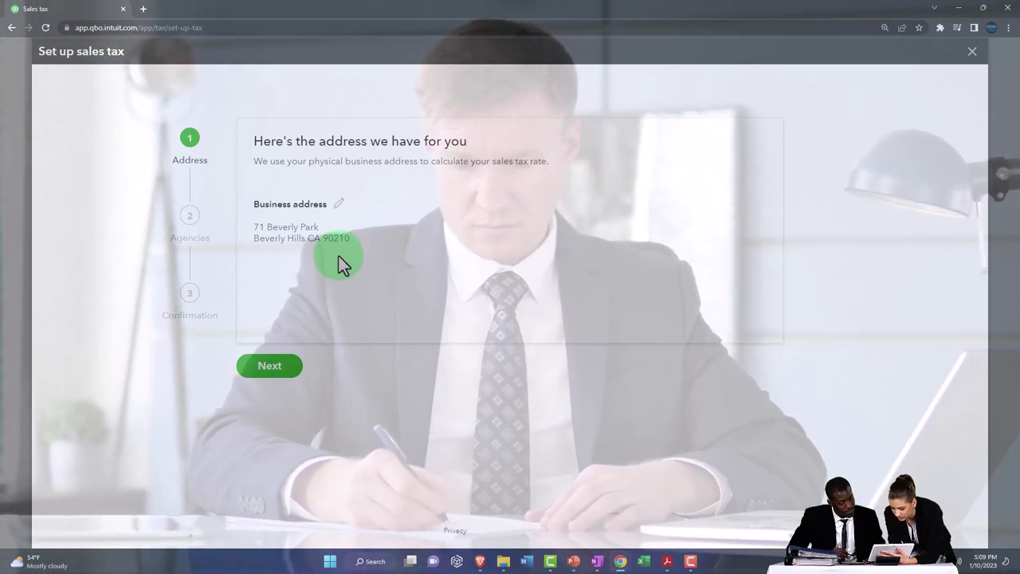
{"action": "left_click", "coordinate": [287, 365]}
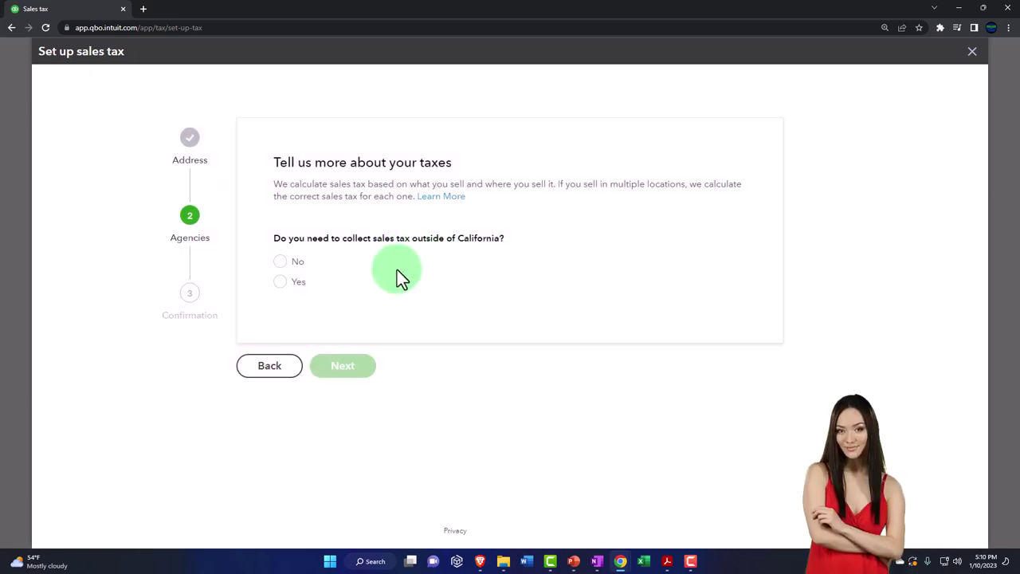
Answer No to collecting sales tax outside of California, accept the proposed tax agency and close the finished setup
{"action": "left_click", "coordinate": [280, 261]}
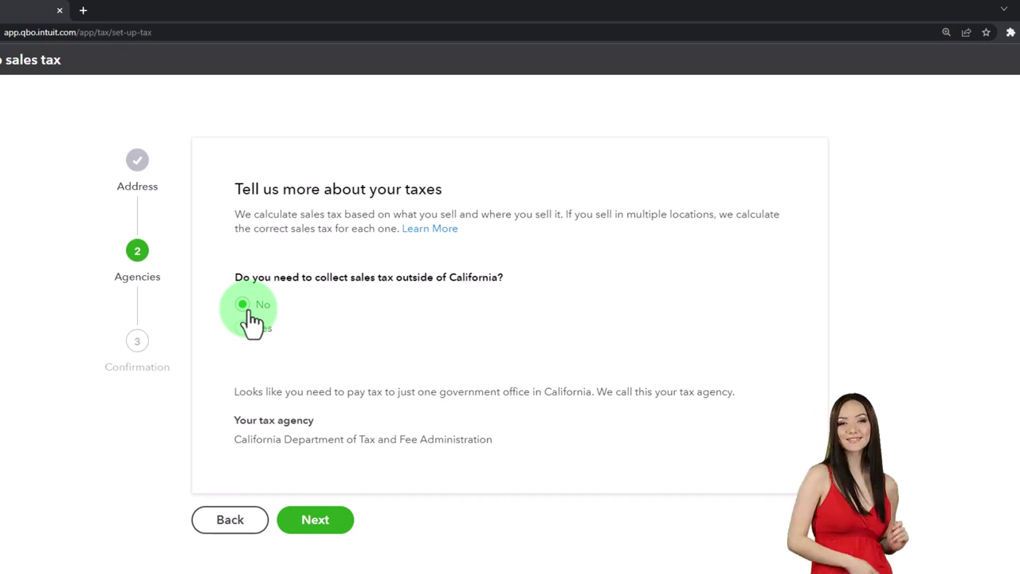
{"action": "left_click", "coordinate": [250, 312]}
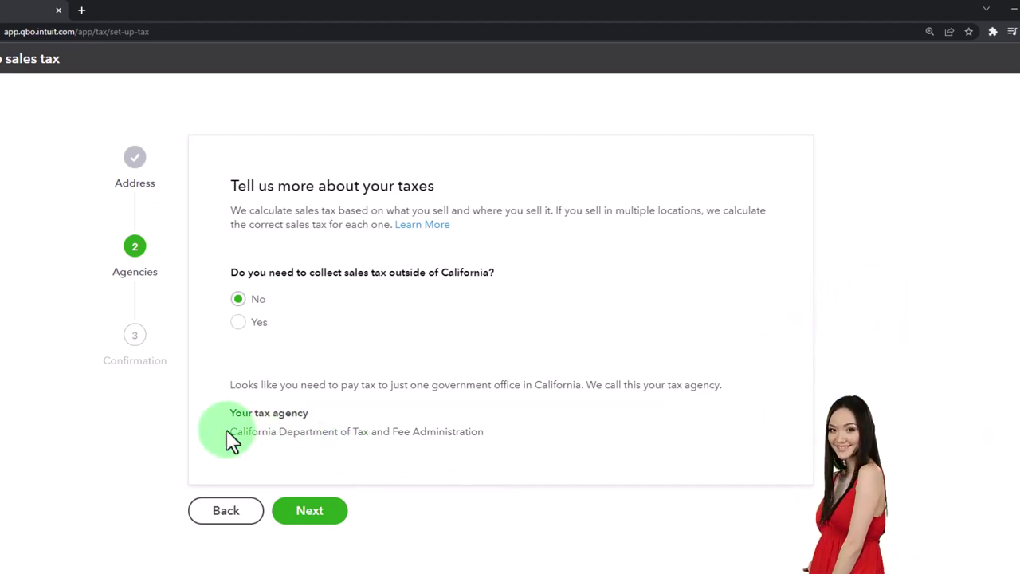
{"action": "left_click_drag", "start_coordinate": [231, 432], "coordinate": [445, 438]}
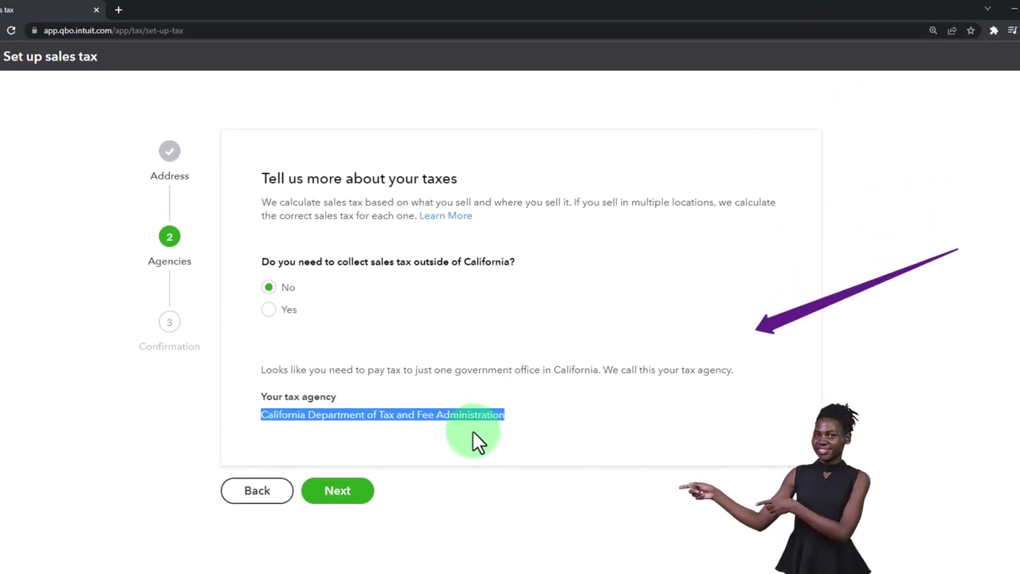
{"action": "left_click", "coordinate": [367, 500]}
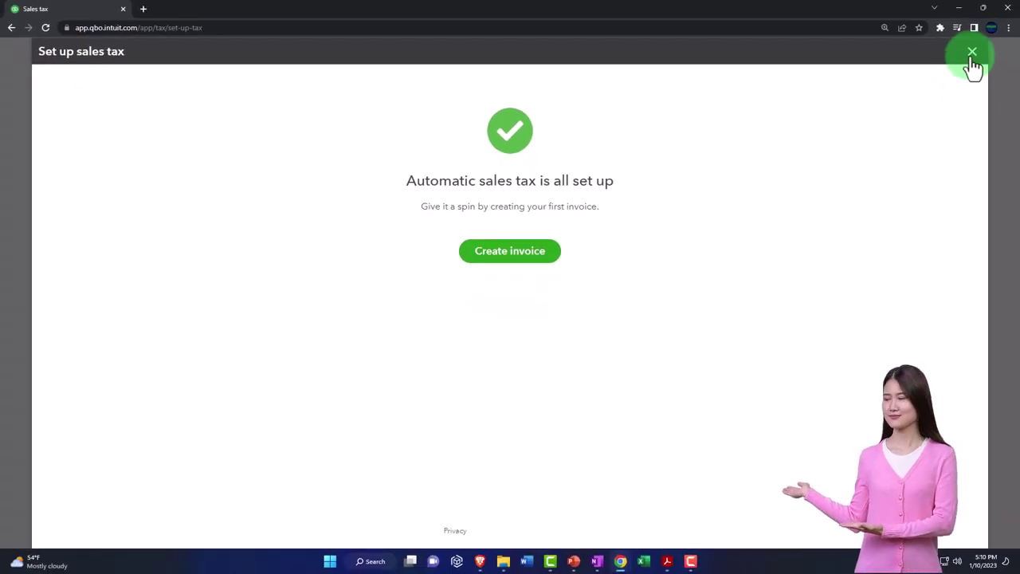
{"action": "left_click", "coordinate": [971, 56]}
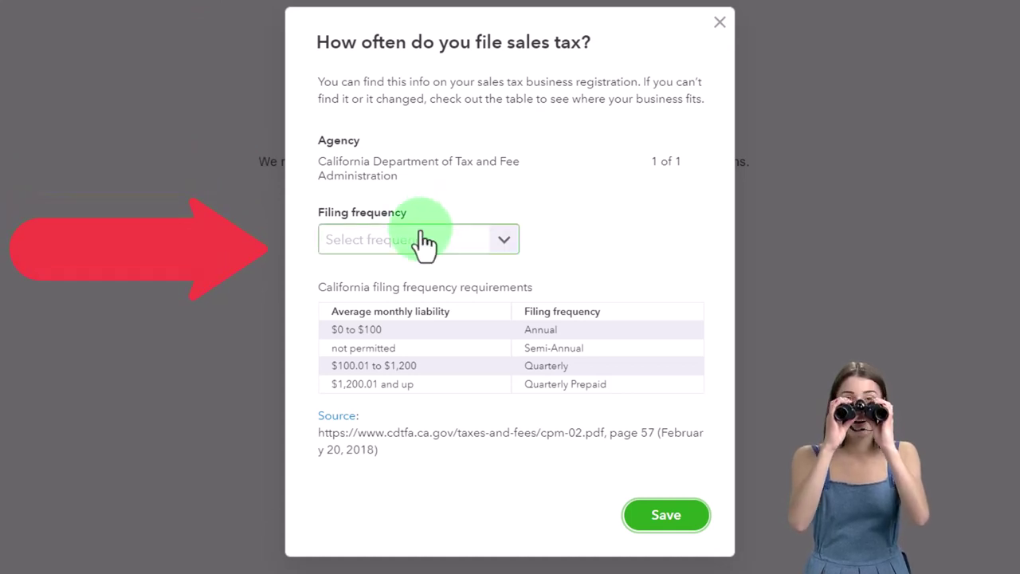
Set the filing frequency for the California Department of Tax and Fee Administration to Monthly and save it
{"action": "left_click", "coordinate": [502, 246]}
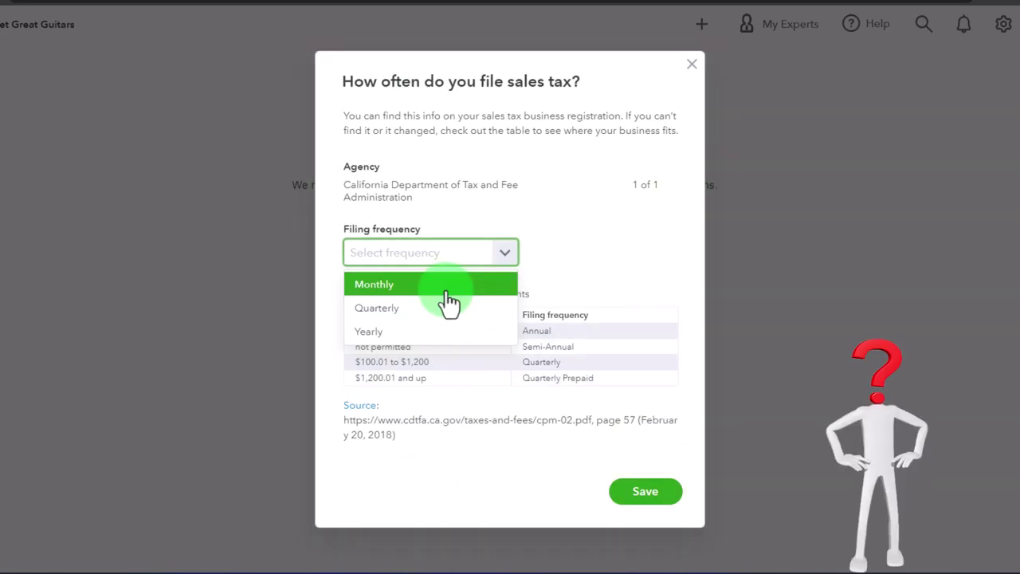
{"action": "left_click", "coordinate": [450, 301]}
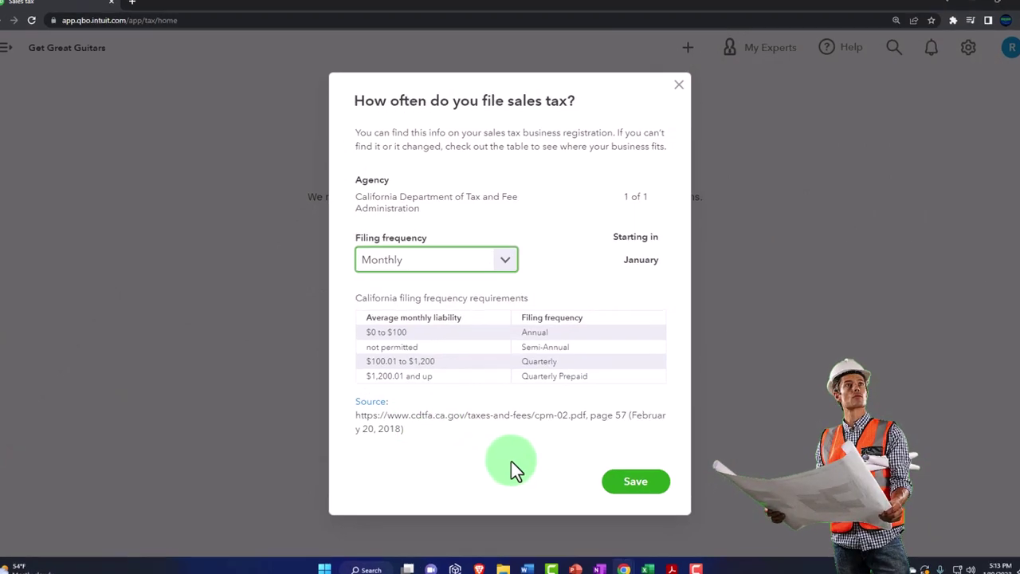
{"action": "left_click", "coordinate": [646, 514]}
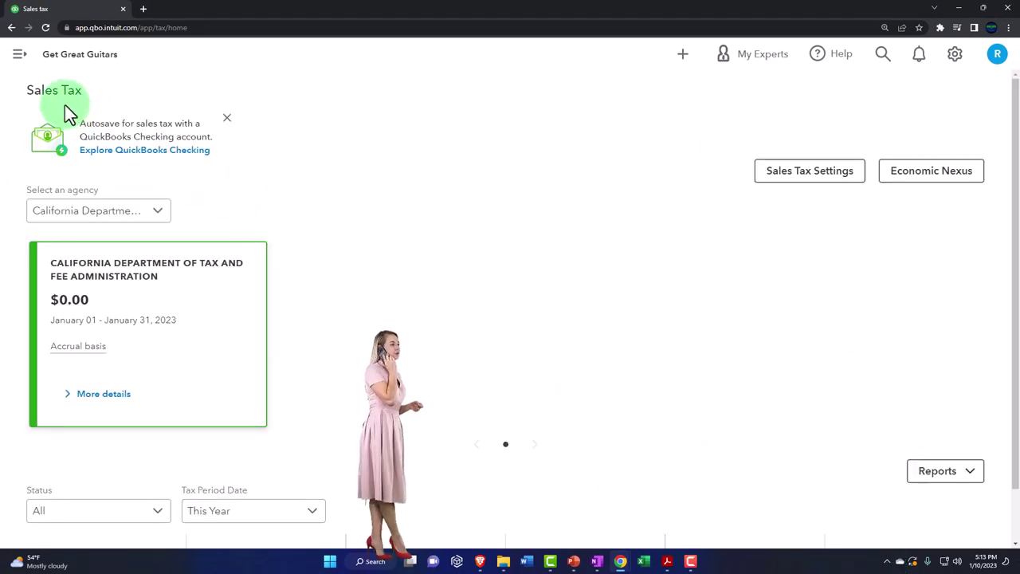
Examine the sales tax center, including its place under Taxes, the agency selector and the list of tax periods
{"action": "left_click", "coordinate": [19, 54]}
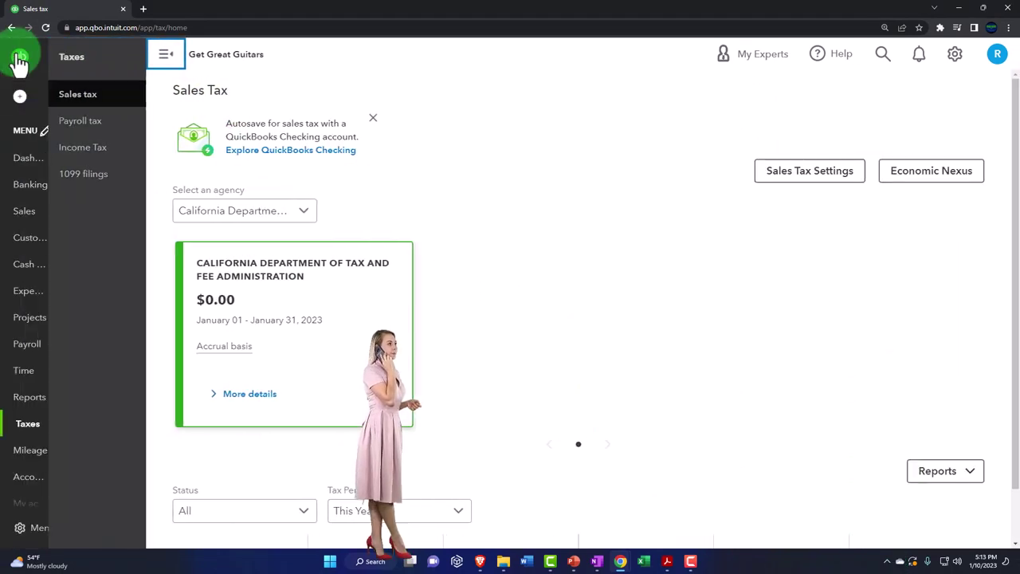
{"action": "left_click", "coordinate": [46, 424]}
{"action": "left_click", "coordinate": [166, 55]}
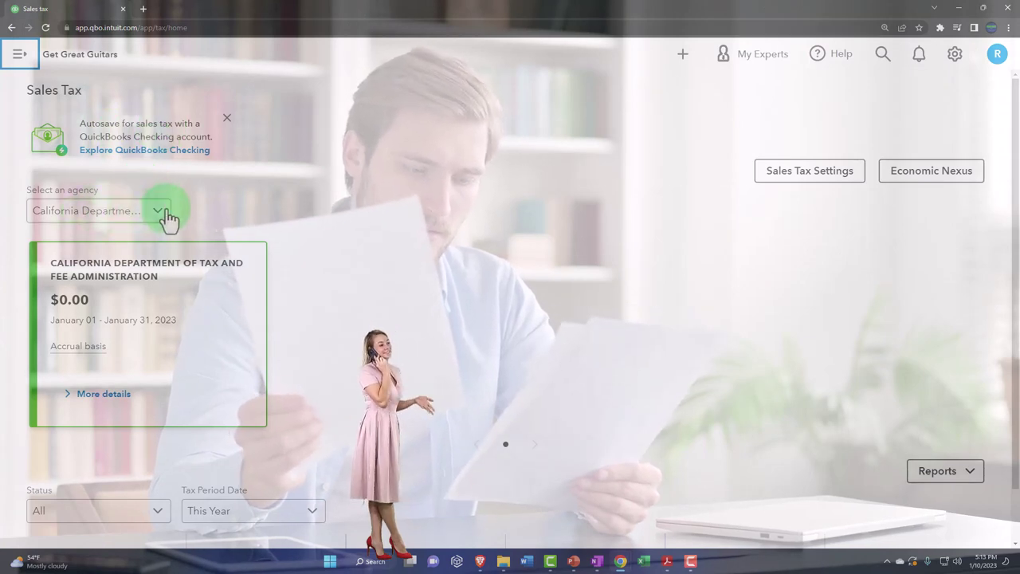
{"action": "left_click", "coordinate": [159, 211]}
{"action": "left_click", "coordinate": [160, 211]}
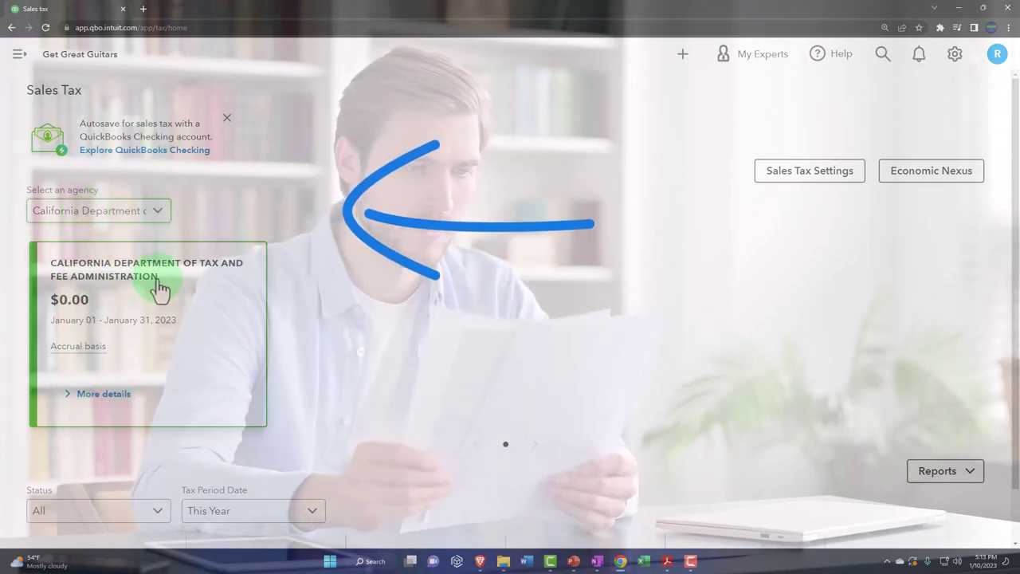
{"action": "scroll", "coordinate": [180, 275], "scroll_direction": "down", "scroll_amount": 1}
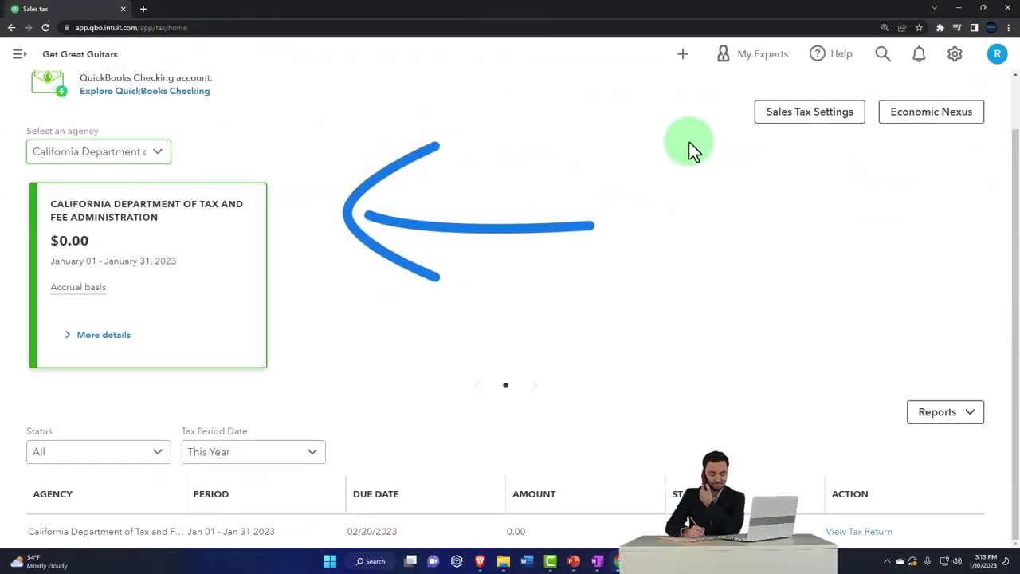
Open the sales tax settings and view the form for adding a tax agency, closing it without an entry
{"action": "left_click", "coordinate": [808, 112]}
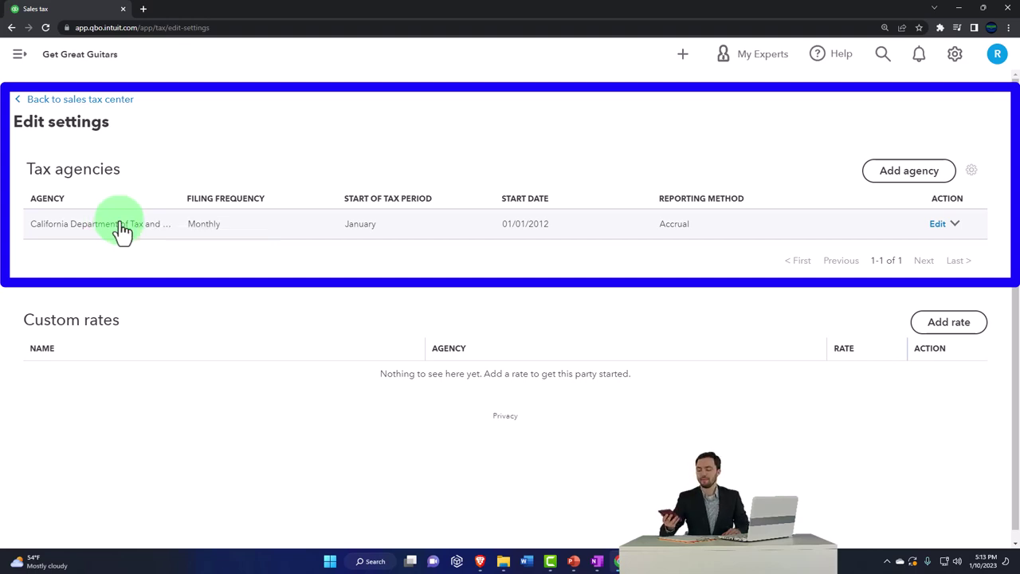
{"action": "left_click", "coordinate": [886, 189]}
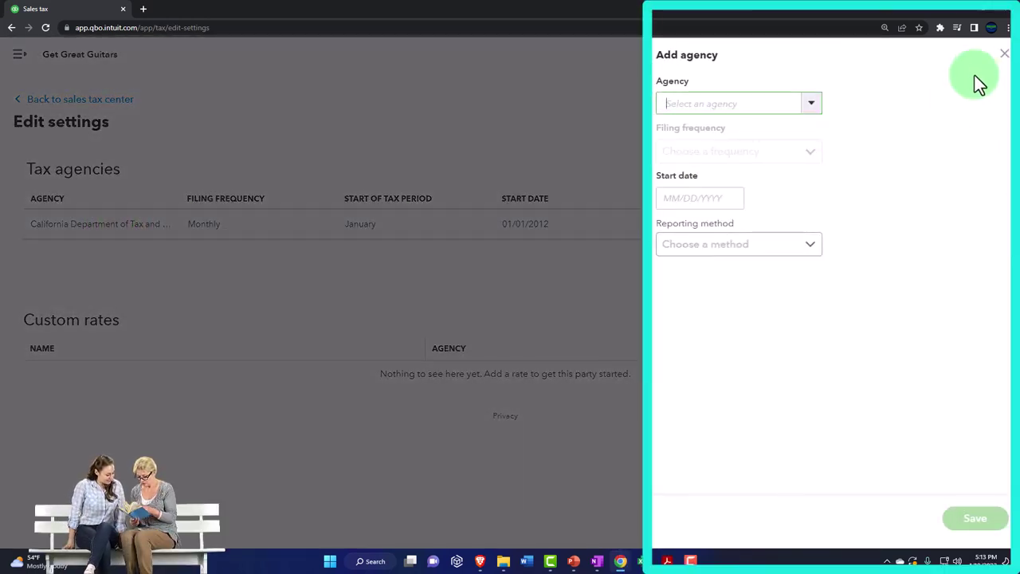
{"action": "left_click", "coordinate": [1003, 56]}
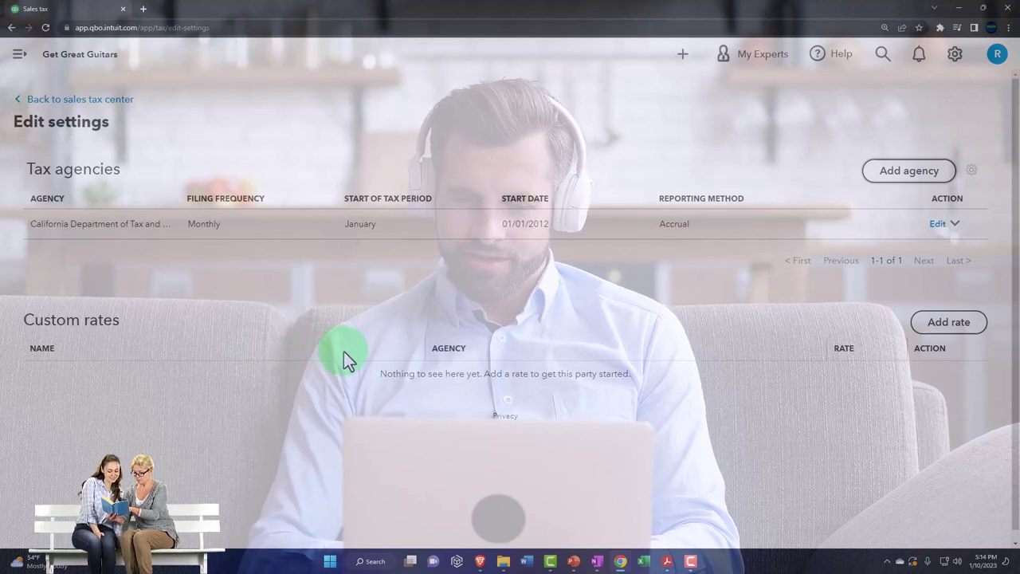
Add a single custom sales tax rate named Test Rate at 5% for the California Department of Tax and Fee Administration and save it
{"action": "left_click", "coordinate": [948, 323]}
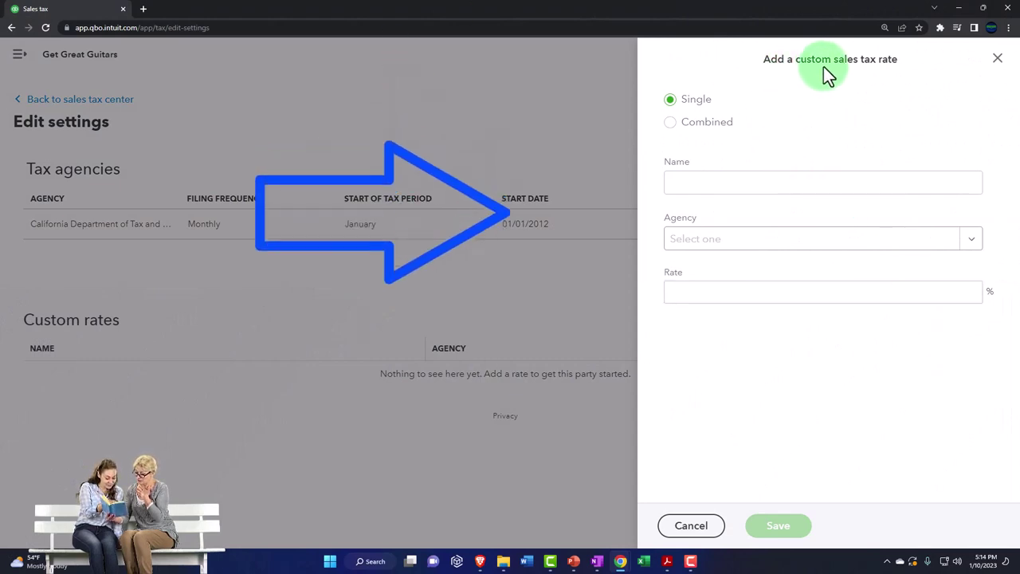
{"action": "left_click", "coordinate": [705, 184]}
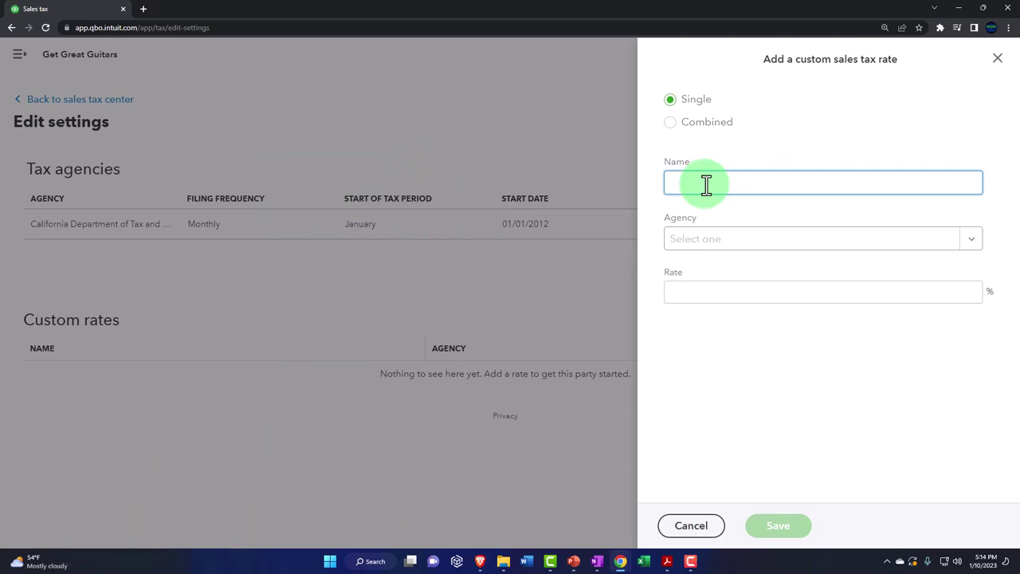
{"action": "type", "text": "Test Rate"}
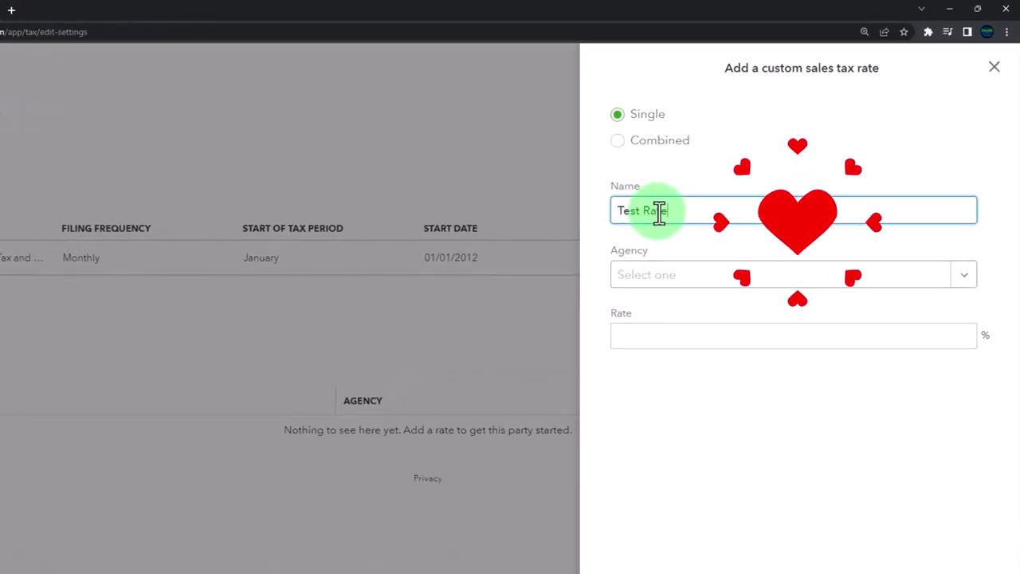
{"action": "key", "text": "Tab"}
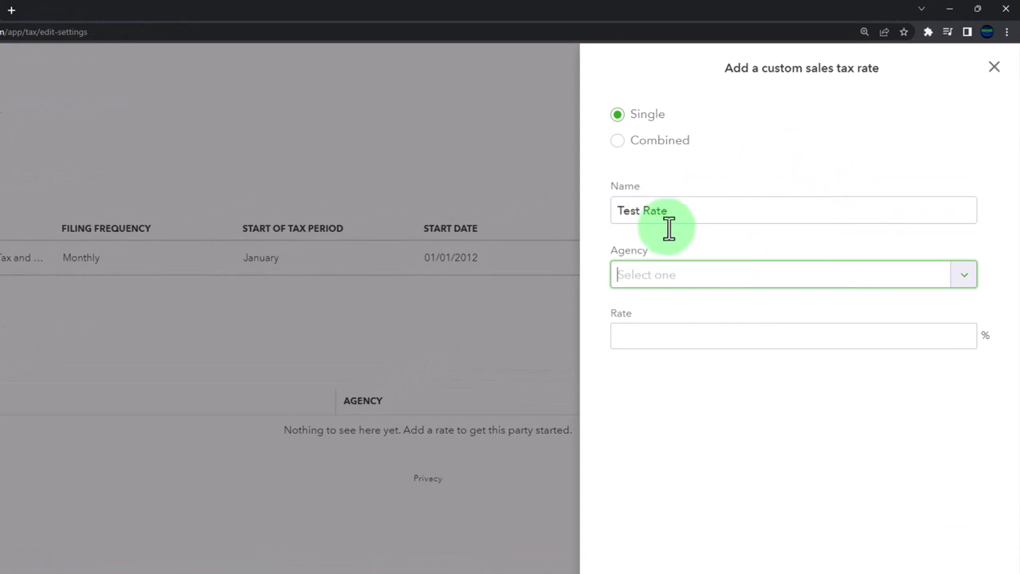
{"action": "left_click", "coordinate": [965, 277]}
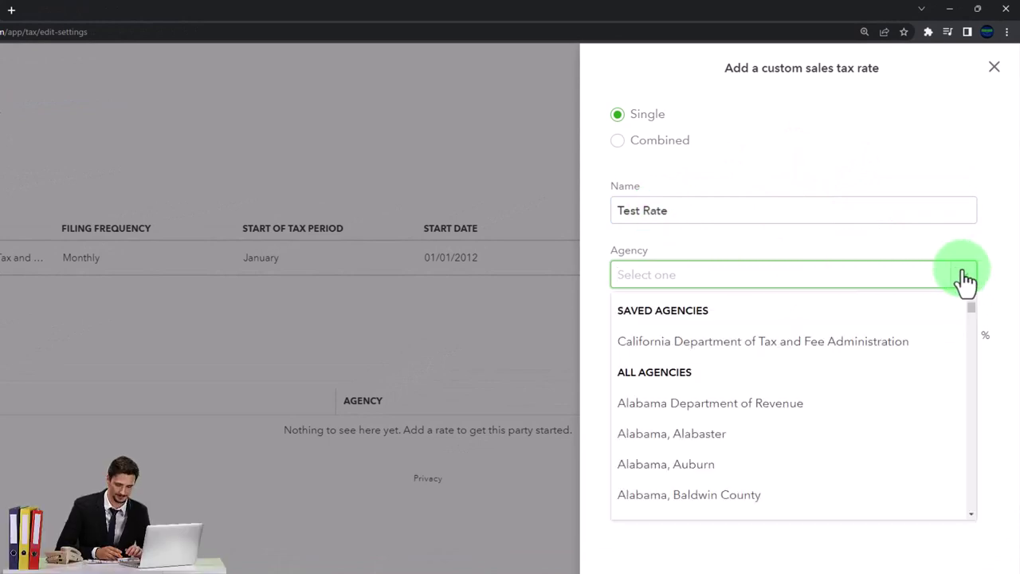
{"action": "left_click", "coordinate": [863, 349]}
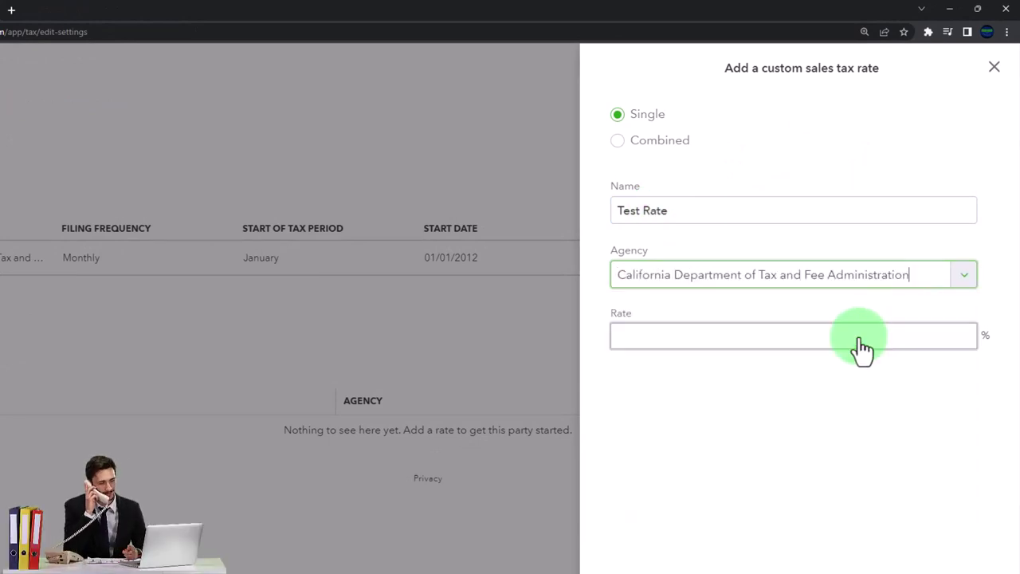
{"action": "left_click", "coordinate": [708, 345]}
{"action": "type", "text": "5"}
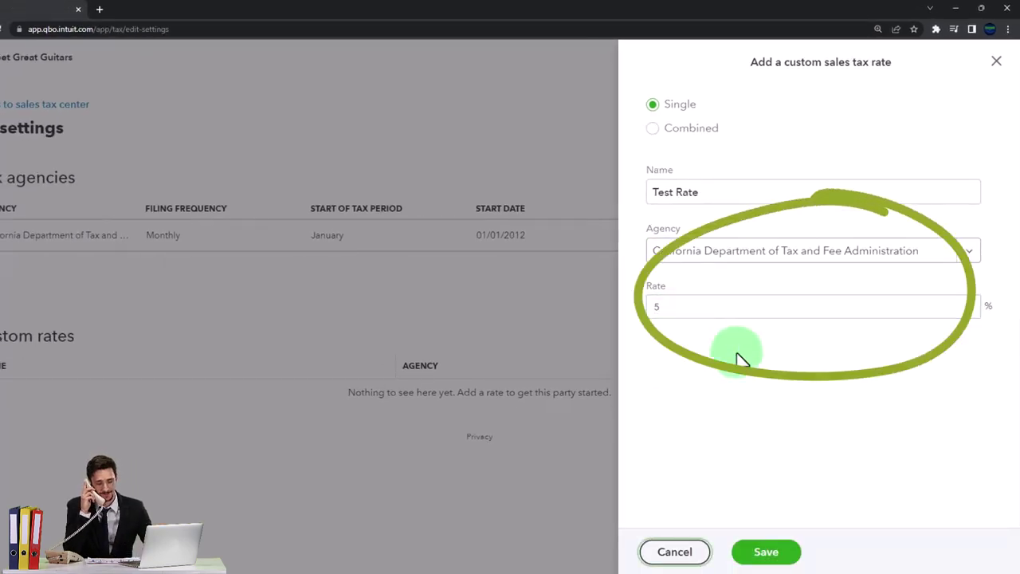
{"action": "left_click", "coordinate": [765, 551]}
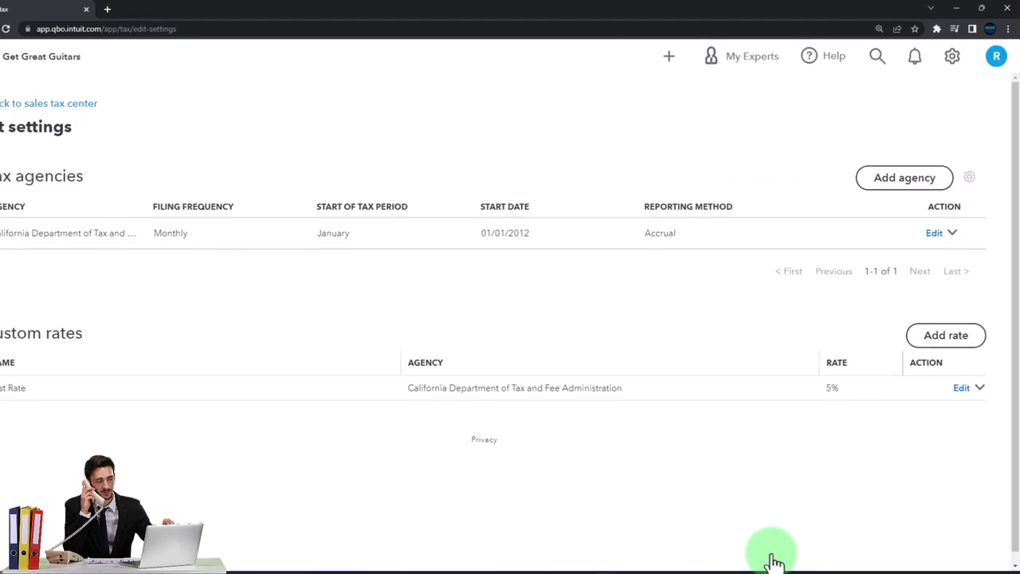
Return to the sales tax center, review the Economic Nexus page with its state table, and go back
{"action": "left_click", "coordinate": [939, 328]}
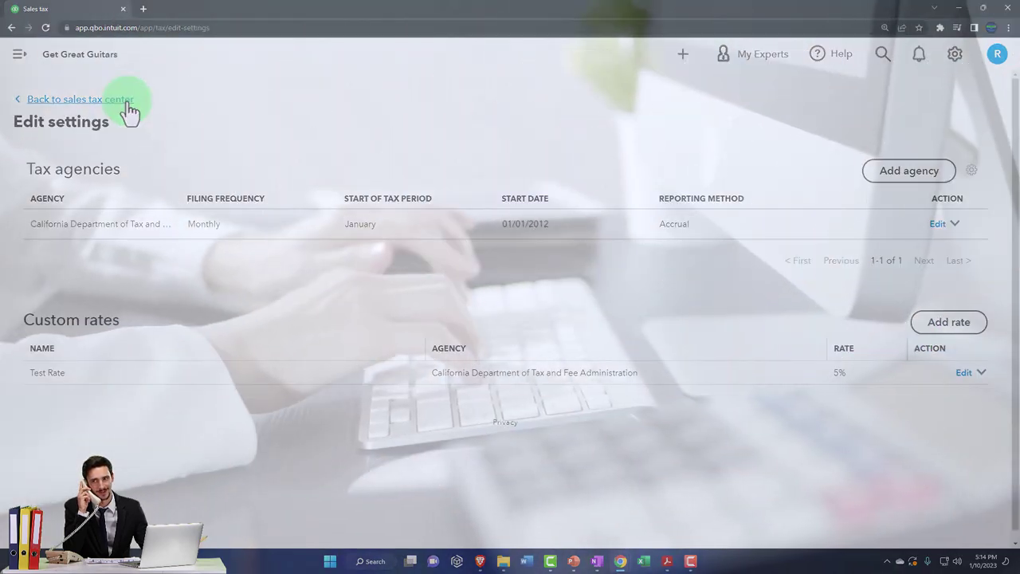
{"action": "left_click", "coordinate": [130, 110]}
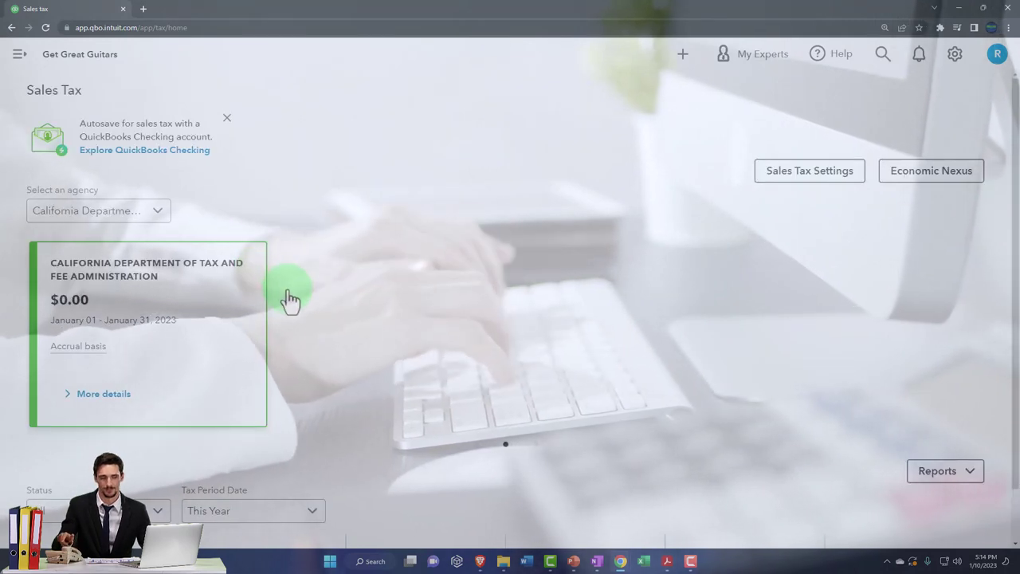
{"action": "left_click", "coordinate": [926, 184]}
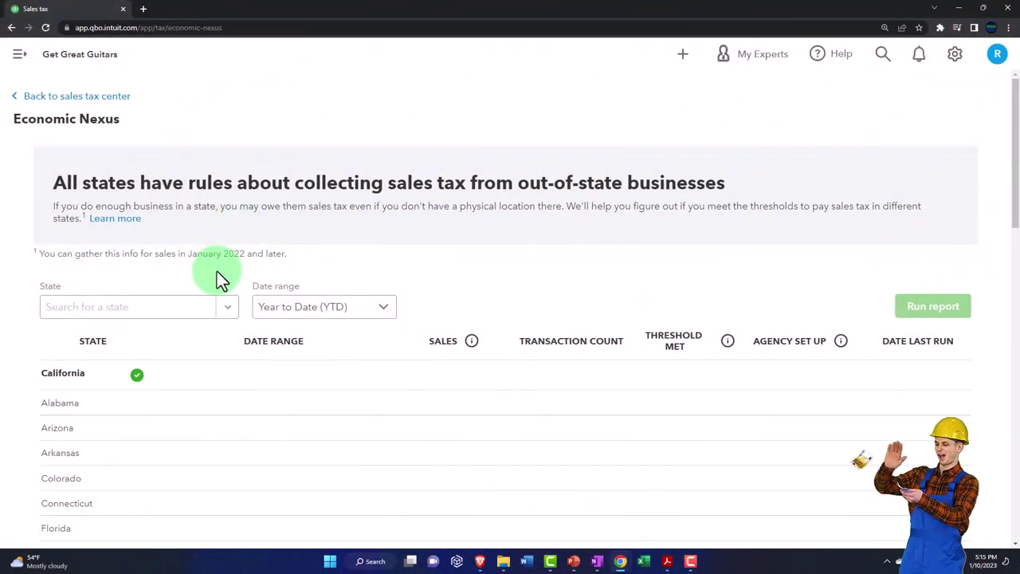
{"action": "scroll", "coordinate": [217, 271], "scroll_direction": "down", "scroll_amount": 2}
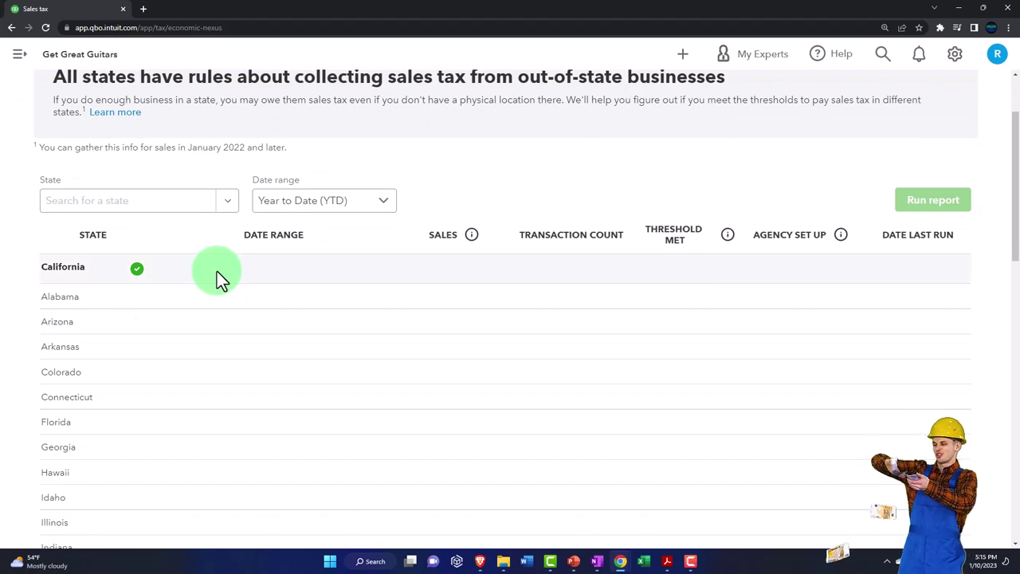
{"action": "scroll", "coordinate": [216, 271], "scroll_direction": "up", "scroll_amount": 2}
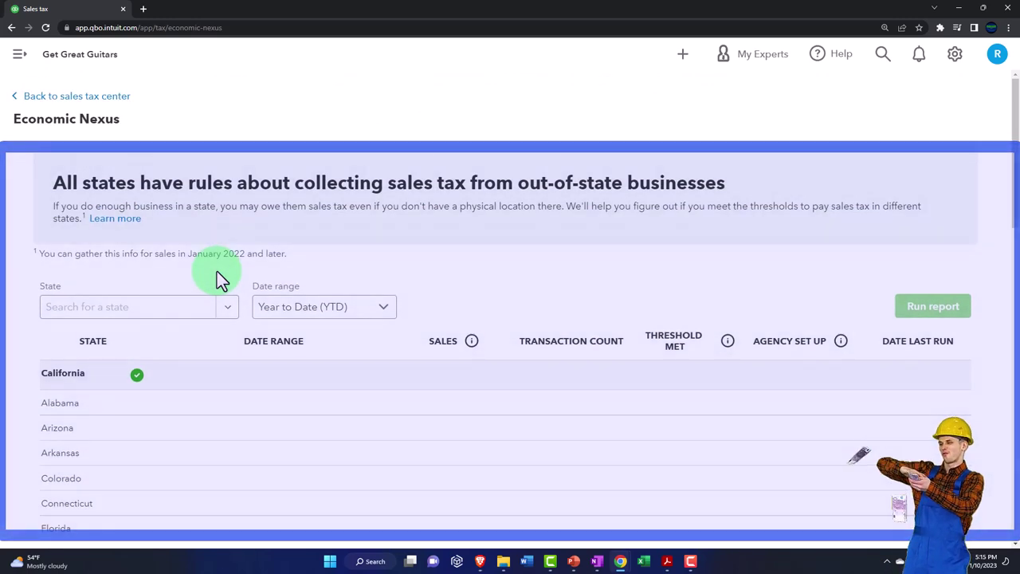
{"action": "left_click", "coordinate": [96, 99]}
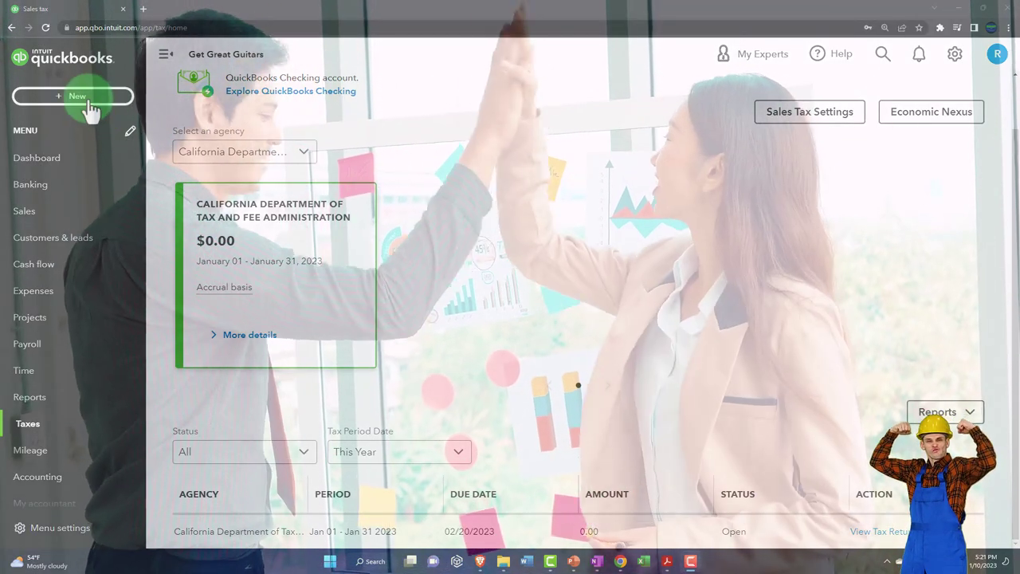
Open a new invoice form, view the product/service choices on its first line, and leave it without saving
{"action": "left_click", "coordinate": [88, 99]}
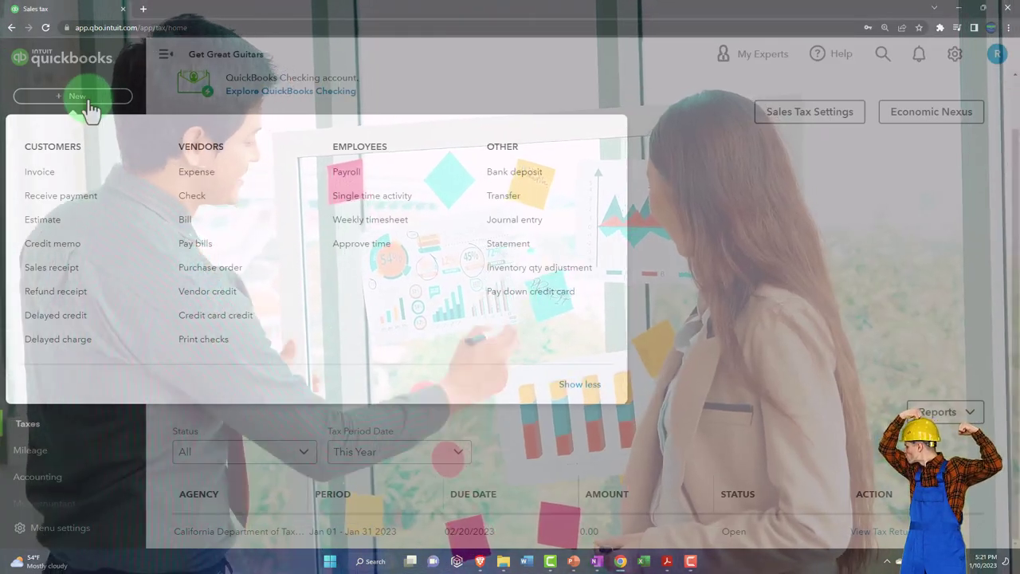
{"action": "left_click", "coordinate": [86, 177]}
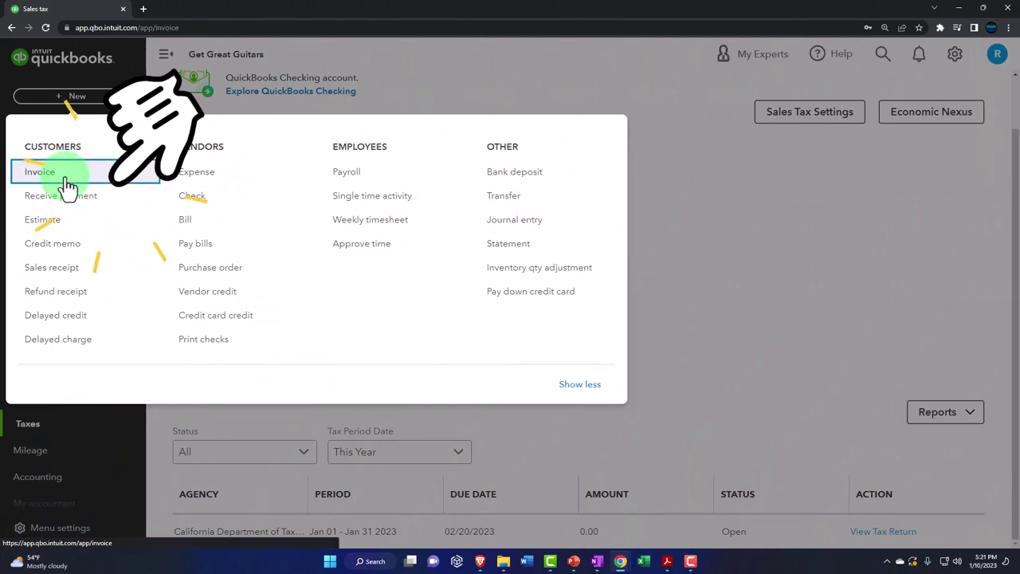
{"action": "left_click", "coordinate": [69, 185]}
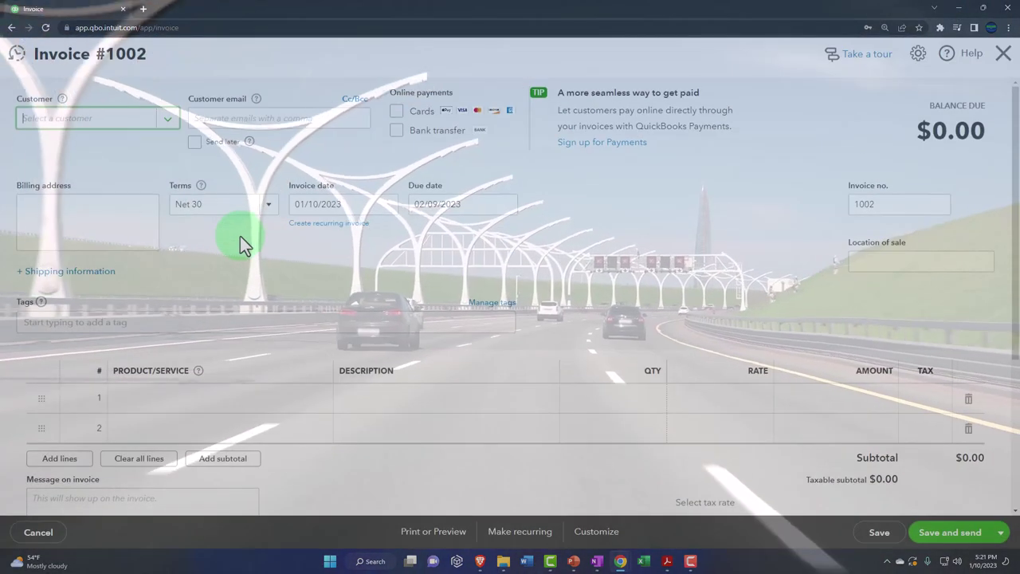
{"action": "scroll", "coordinate": [240, 236], "scroll_direction": "down", "scroll_amount": 2}
{"action": "left_click", "coordinate": [310, 307]}
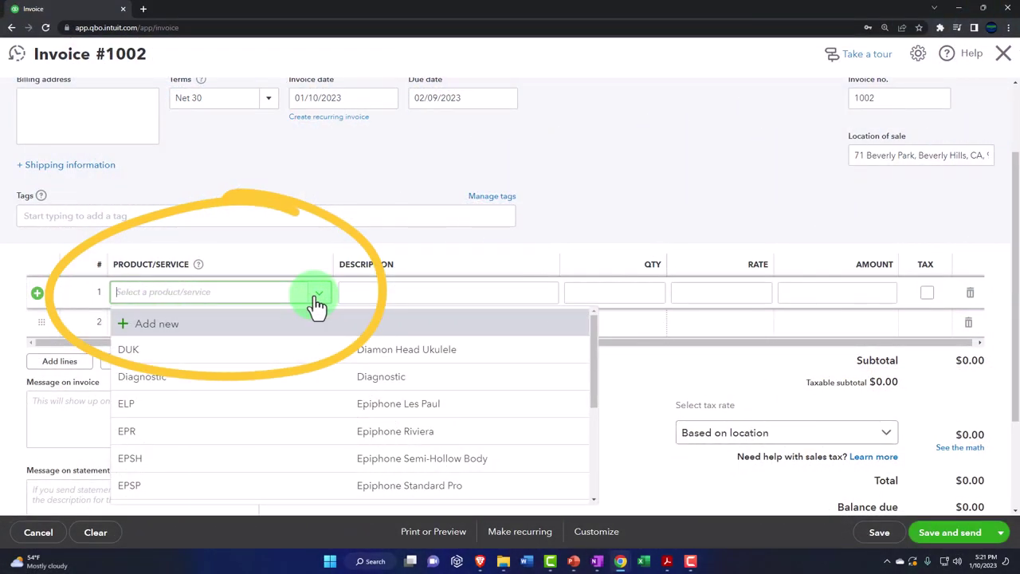
{"action": "left_click", "coordinate": [318, 293]}
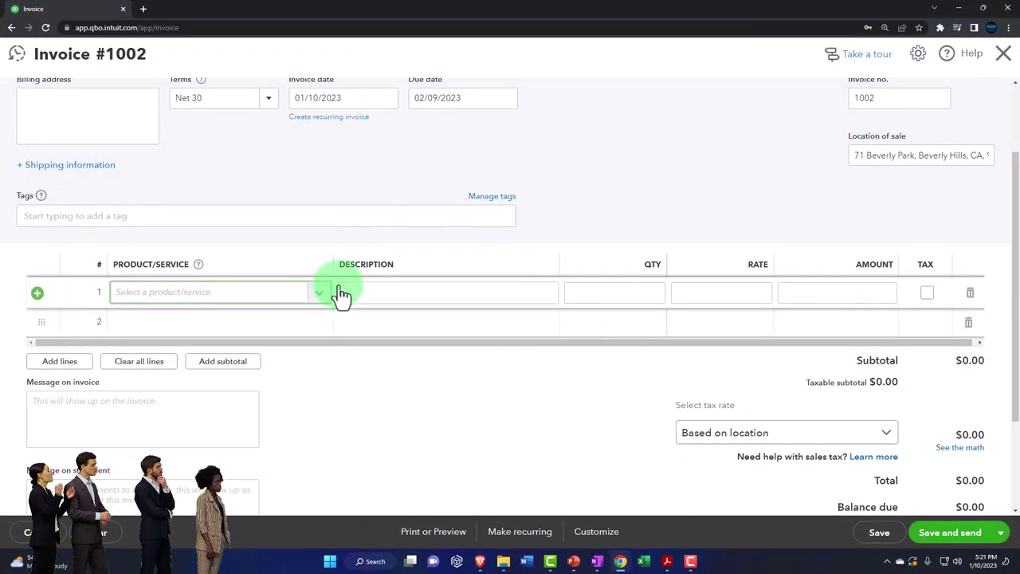
{"action": "left_click", "coordinate": [1004, 57]}
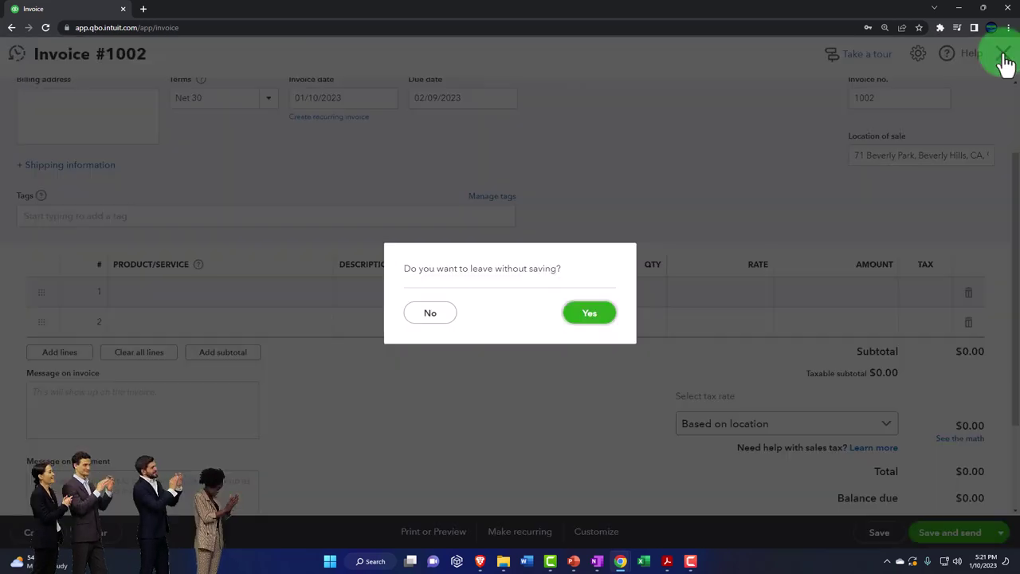
{"action": "left_click", "coordinate": [590, 313]}
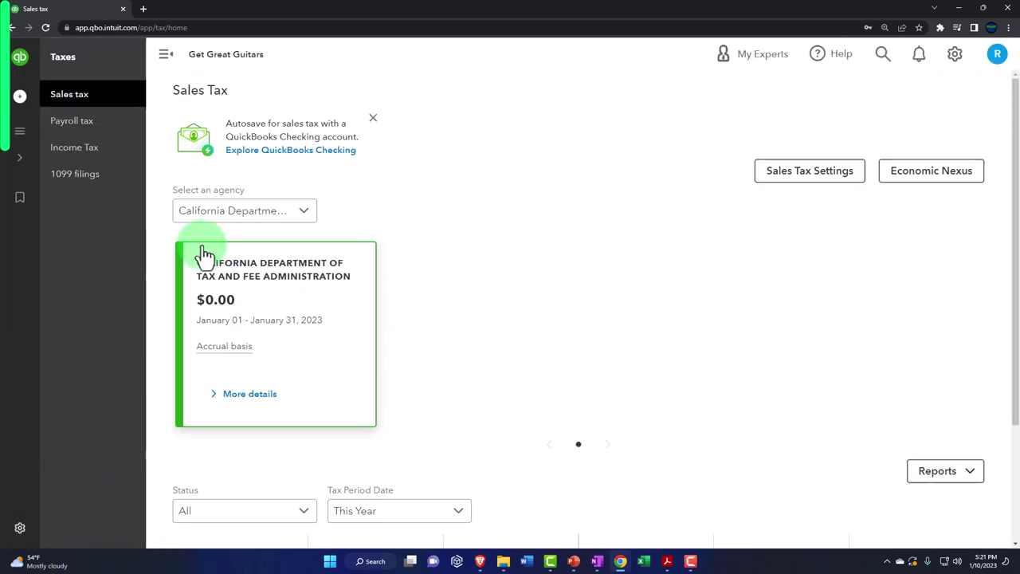
Open the Products and Services list of the Sales section and collapse the navigation menu
{"action": "left_click", "coordinate": [20, 130]}
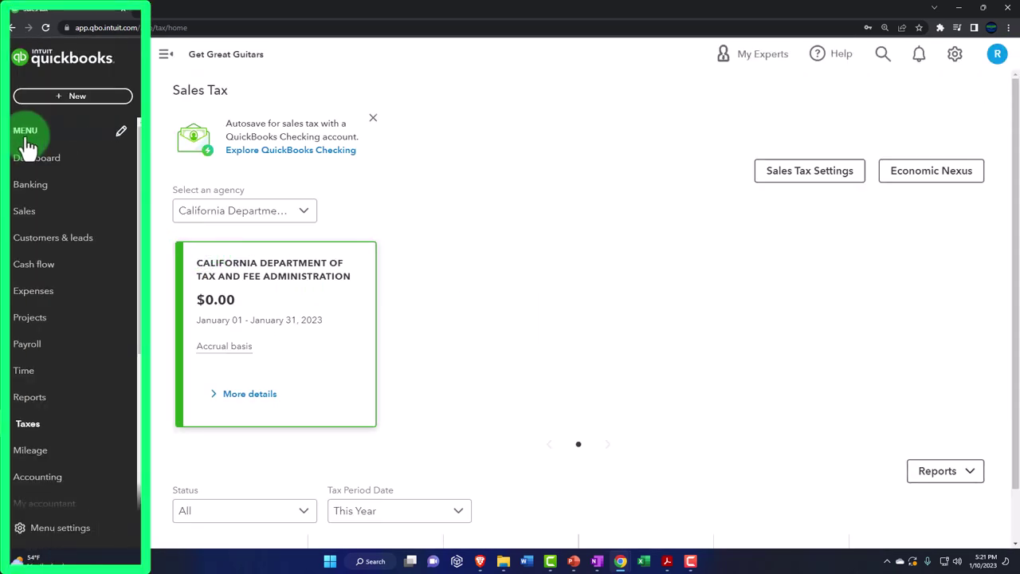
{"action": "left_click", "coordinate": [40, 221]}
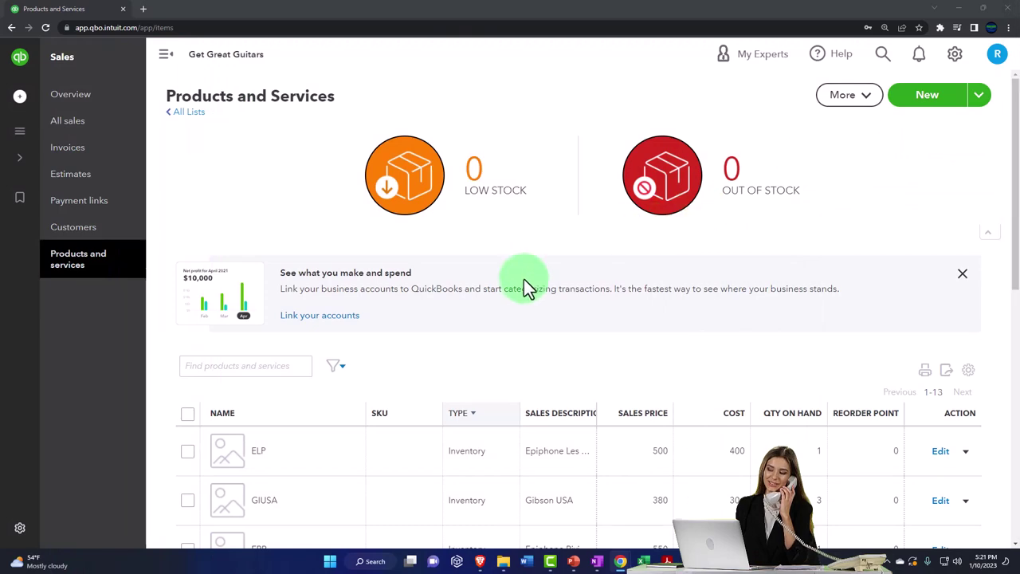
{"action": "left_click", "coordinate": [167, 58]}
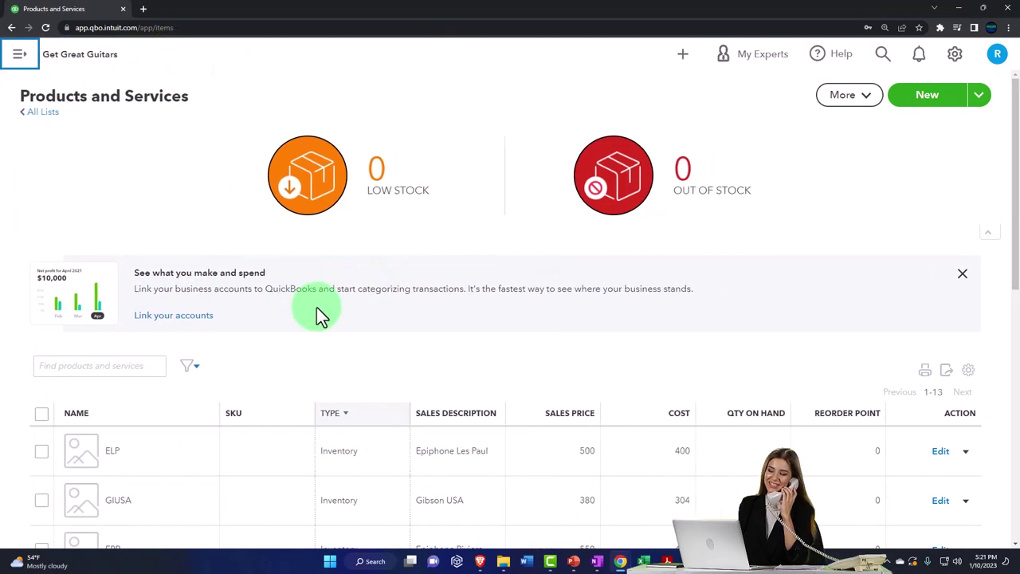
Examine the sales tax categories and taxability options of the ELP inventory item, closing its details without changes
{"action": "scroll", "coordinate": [316, 310], "scroll_direction": "down", "scroll_amount": 2}
{"action": "scroll", "coordinate": [316, 307], "scroll_direction": "down", "scroll_amount": 1}
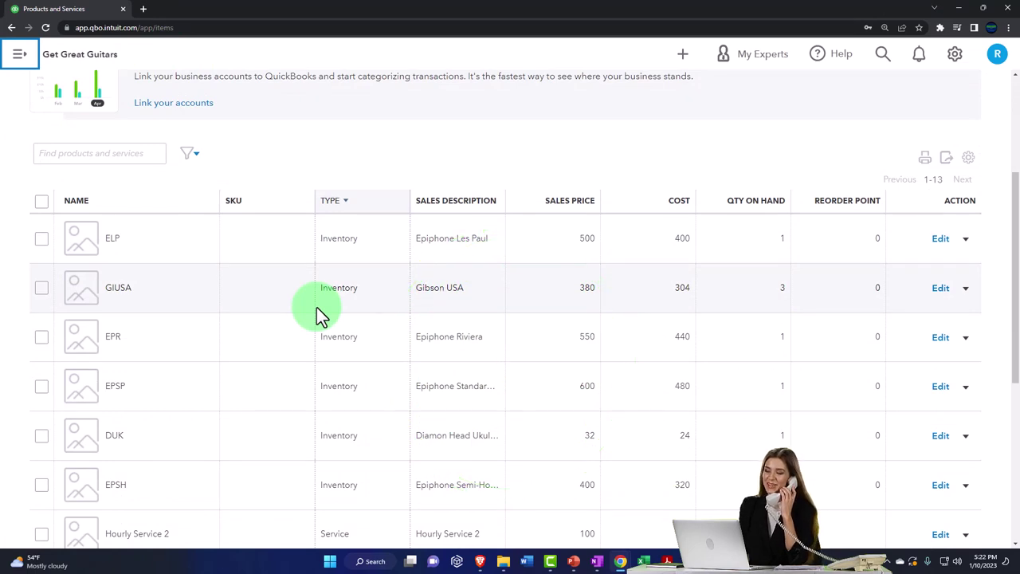
{"action": "left_click", "coordinate": [941, 240]}
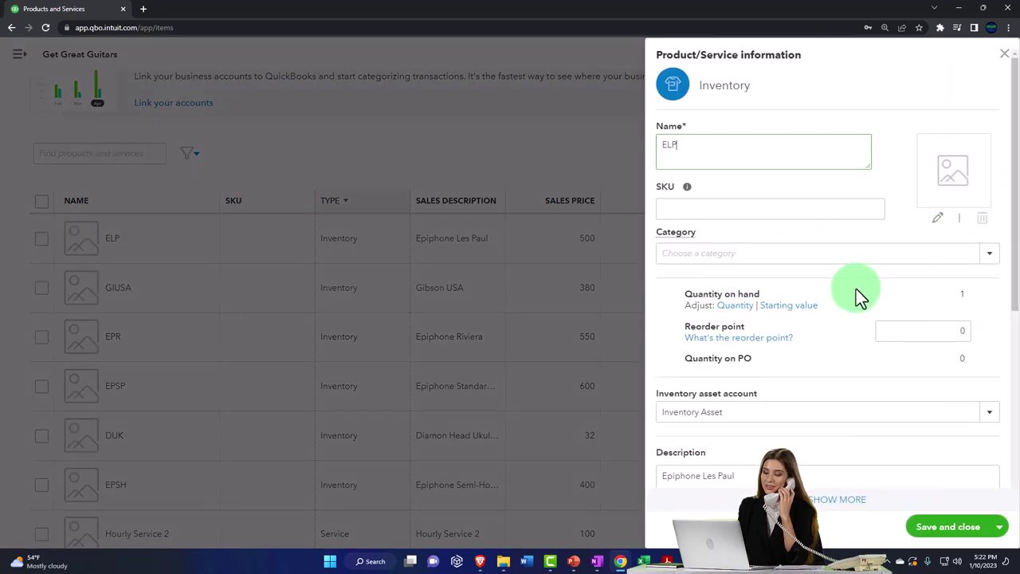
{"action": "scroll", "coordinate": [856, 288], "scroll_direction": "down", "scroll_amount": 5}
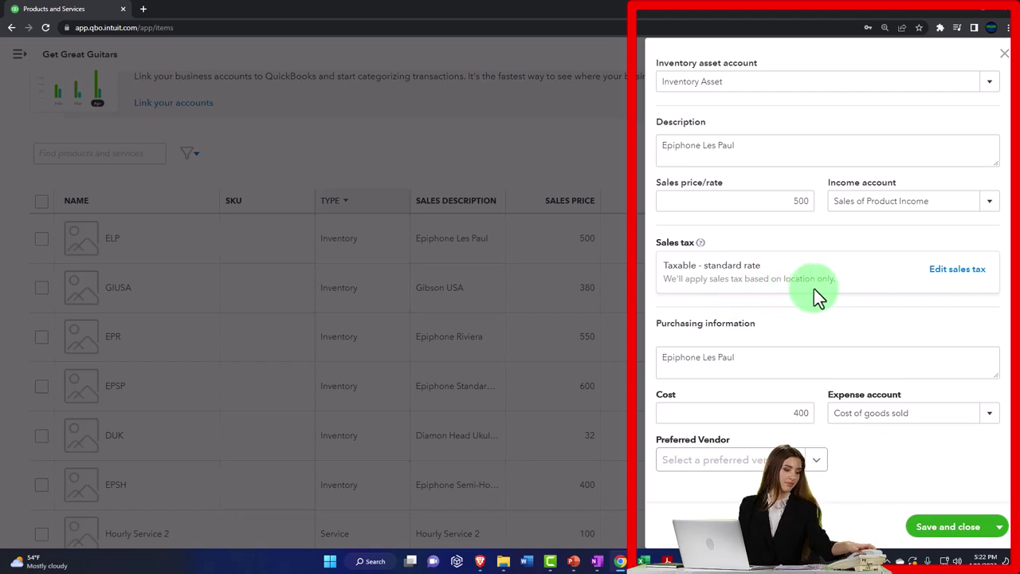
{"action": "left_click", "coordinate": [964, 271]}
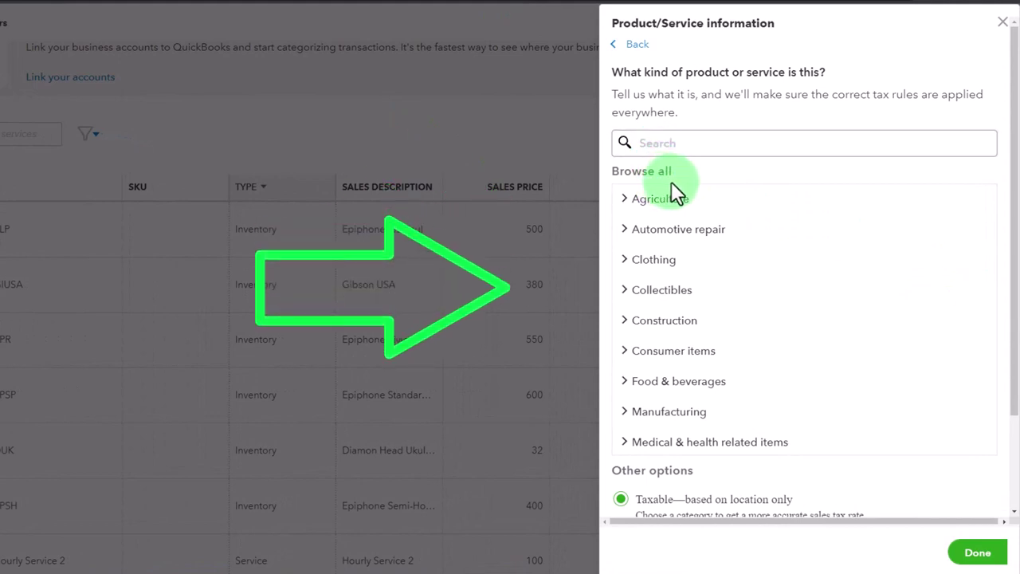
{"action": "scroll", "coordinate": [649, 250], "scroll_direction": "down", "scroll_amount": 5}
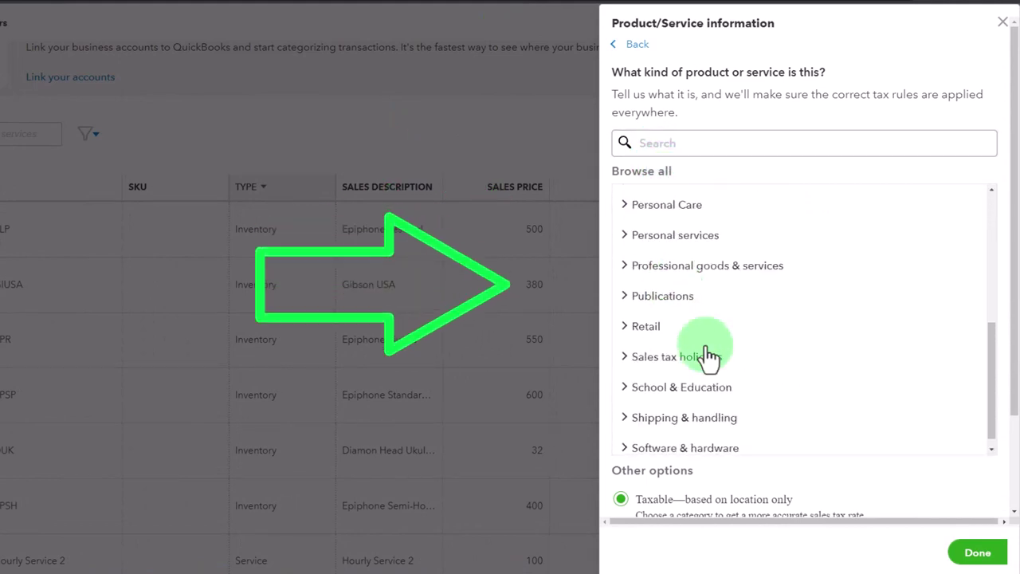
{"action": "scroll", "coordinate": [724, 422], "scroll_direction": "down", "scroll_amount": 3}
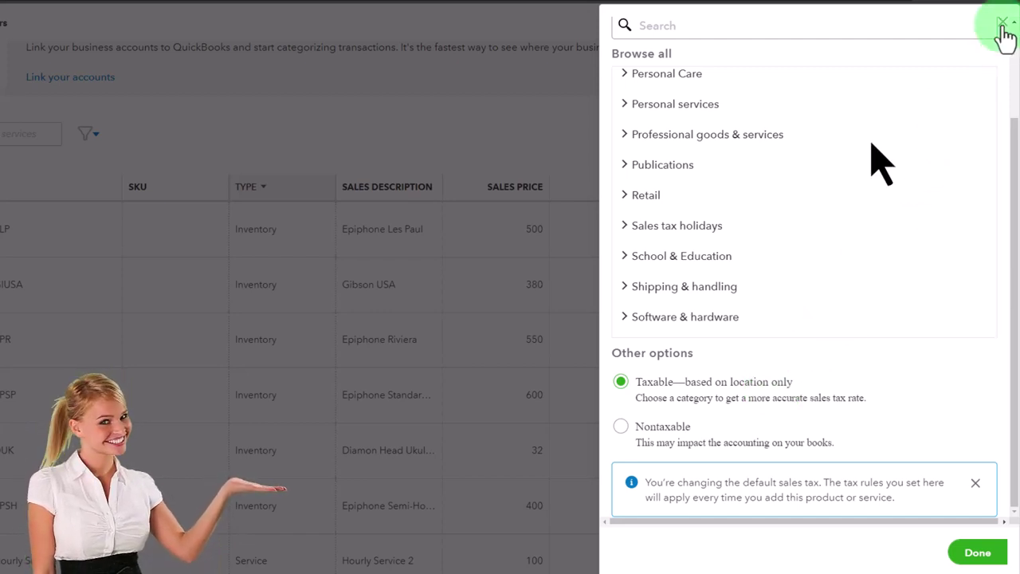
{"action": "scroll", "coordinate": [1005, 36], "scroll_direction": "up", "scroll_amount": 2}
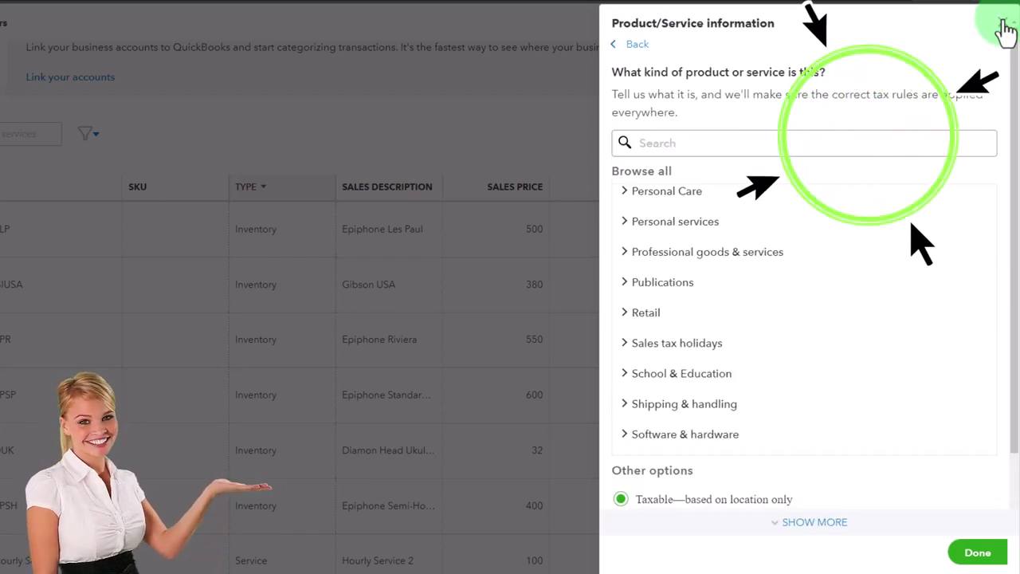
{"action": "left_click", "coordinate": [1002, 22]}
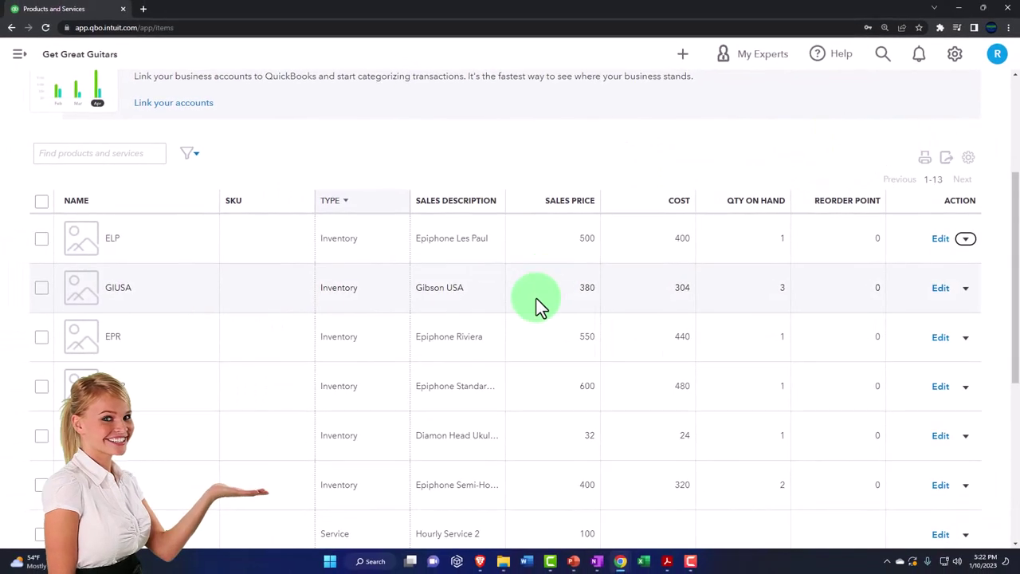
Set the sales tax of the Hourly Service 2 item to Nontaxable and save the item
{"action": "scroll", "coordinate": [513, 294], "scroll_direction": "down", "scroll_amount": 3}
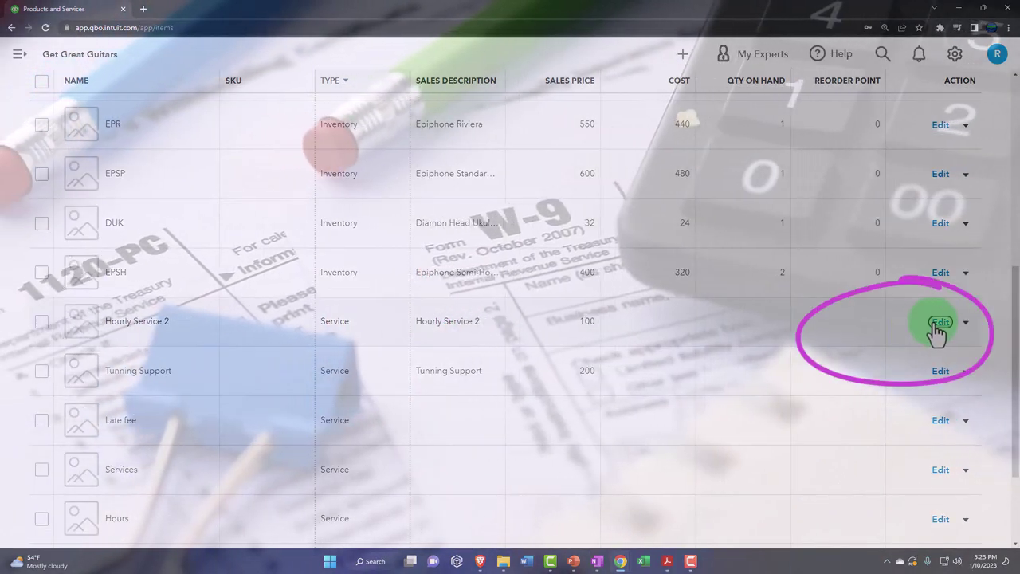
{"action": "left_click", "coordinate": [939, 322]}
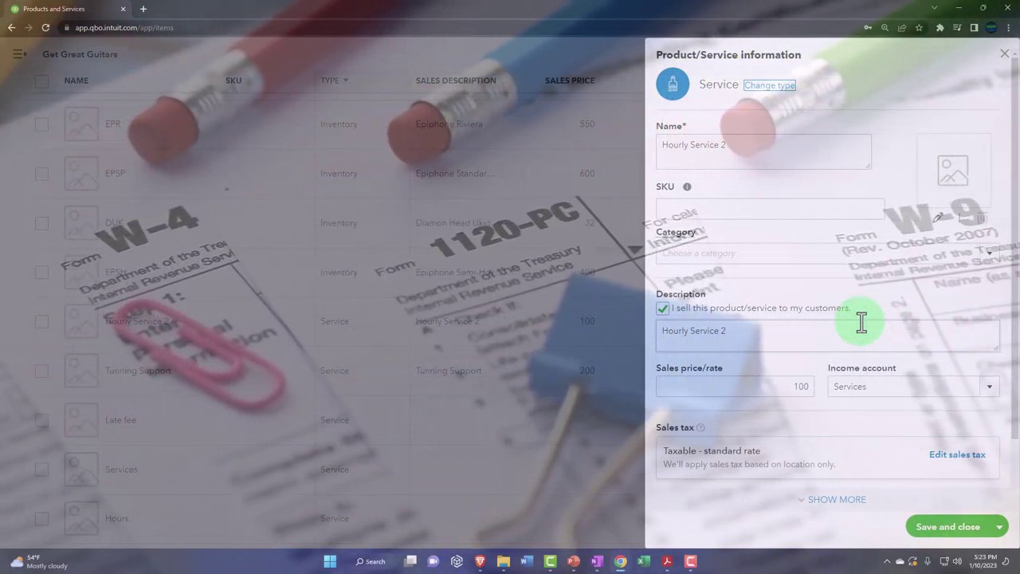
{"action": "scroll", "coordinate": [861, 321], "scroll_direction": "down", "scroll_amount": 1}
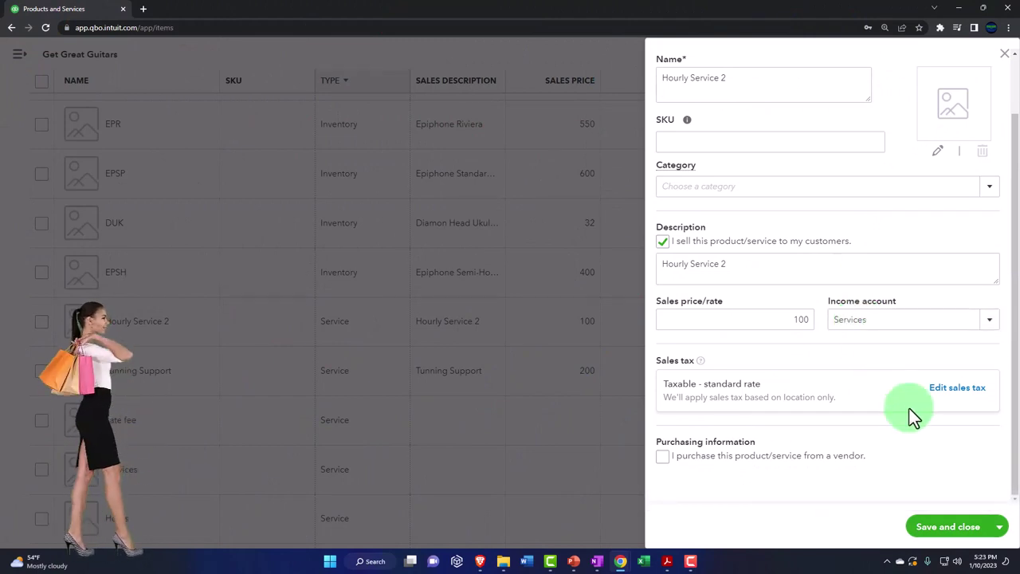
{"action": "left_click", "coordinate": [956, 388]}
{"action": "scroll", "coordinate": [944, 404], "scroll_direction": "down", "scroll_amount": 2}
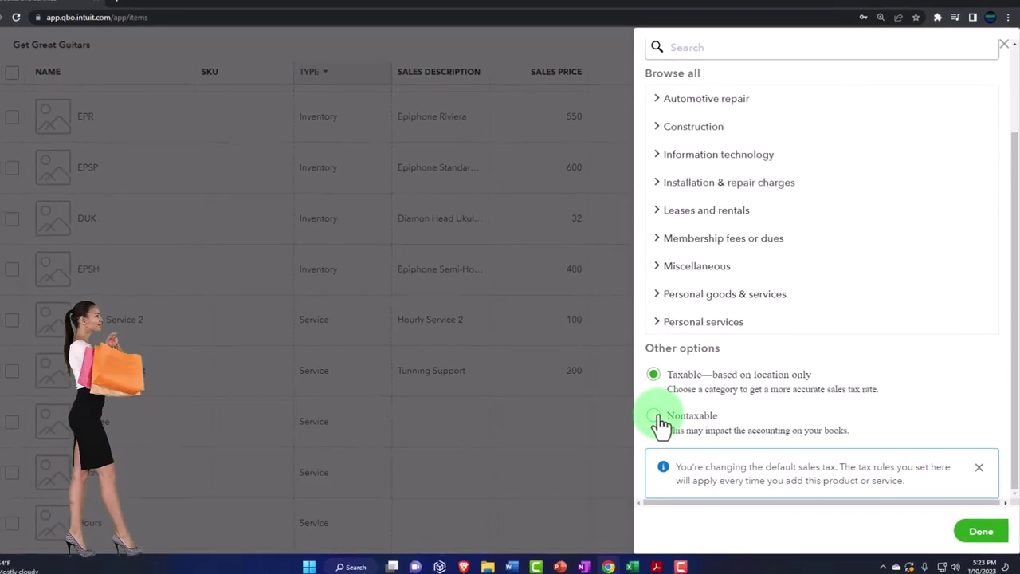
{"action": "left_click", "coordinate": [655, 417]}
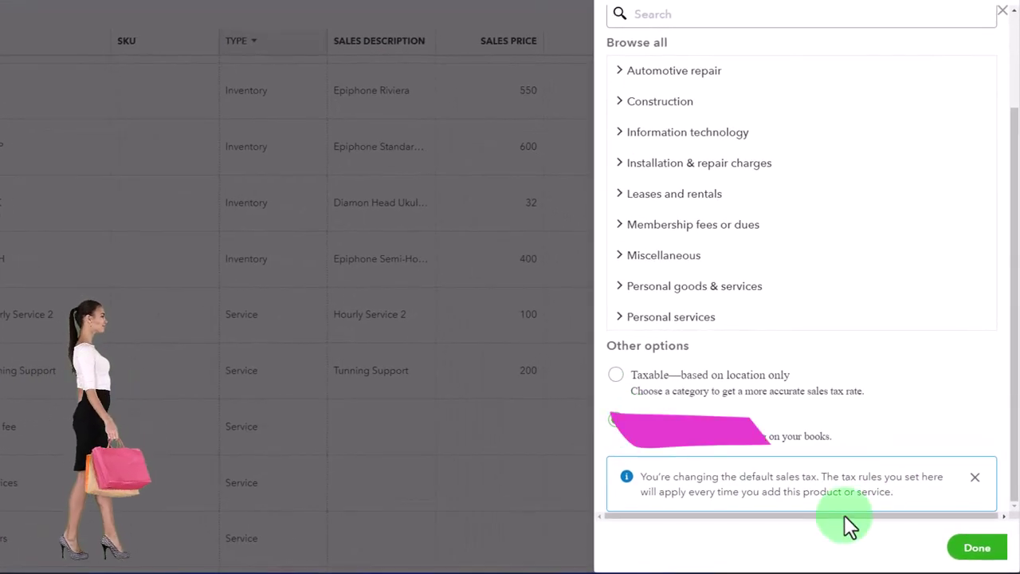
{"action": "left_click", "coordinate": [974, 548]}
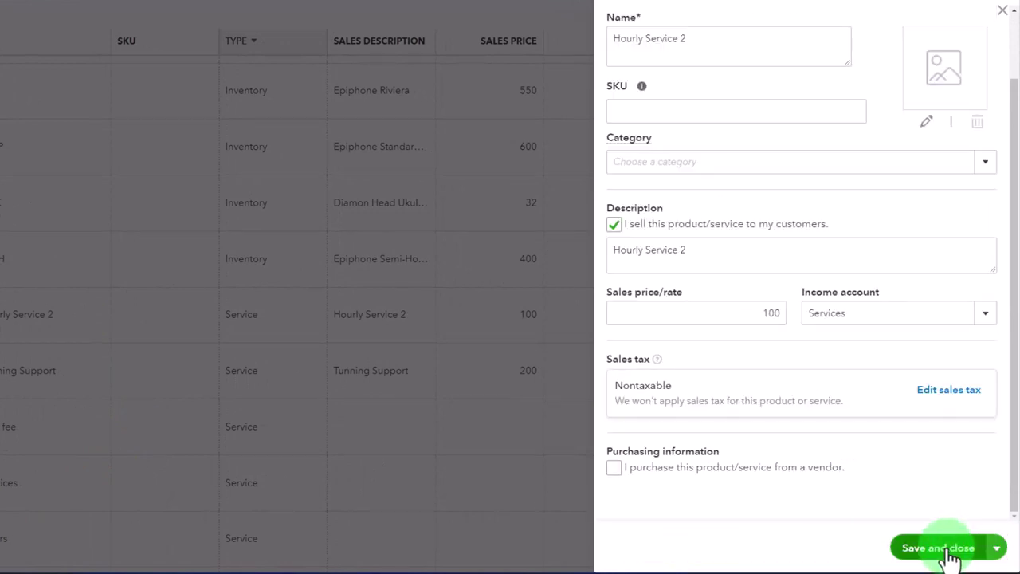
{"action": "left_click", "coordinate": [946, 550]}
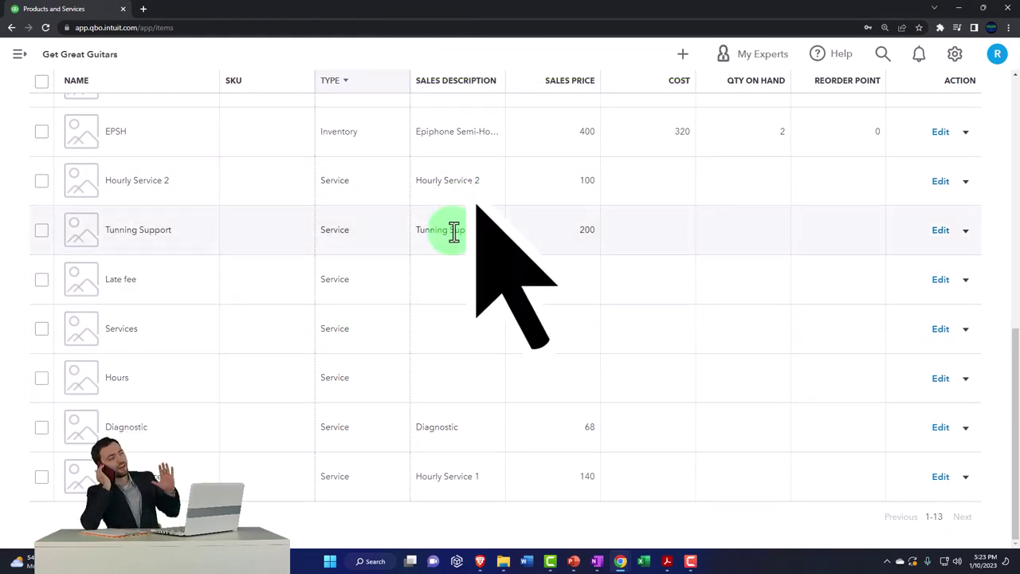
Make the Tunning Support service Nontaxable in its sales tax settings and save it
{"action": "left_click", "coordinate": [940, 231]}
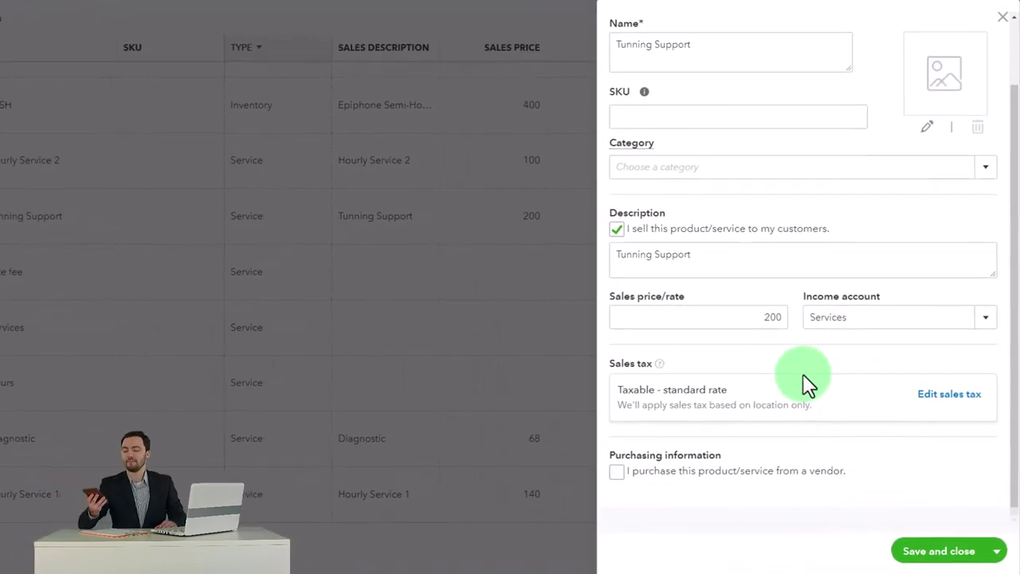
{"action": "left_click", "coordinate": [949, 393]}
{"action": "scroll", "coordinate": [865, 376], "scroll_direction": "down", "scroll_amount": 3}
{"action": "scroll", "coordinate": [796, 458], "scroll_direction": "down", "scroll_amount": 2}
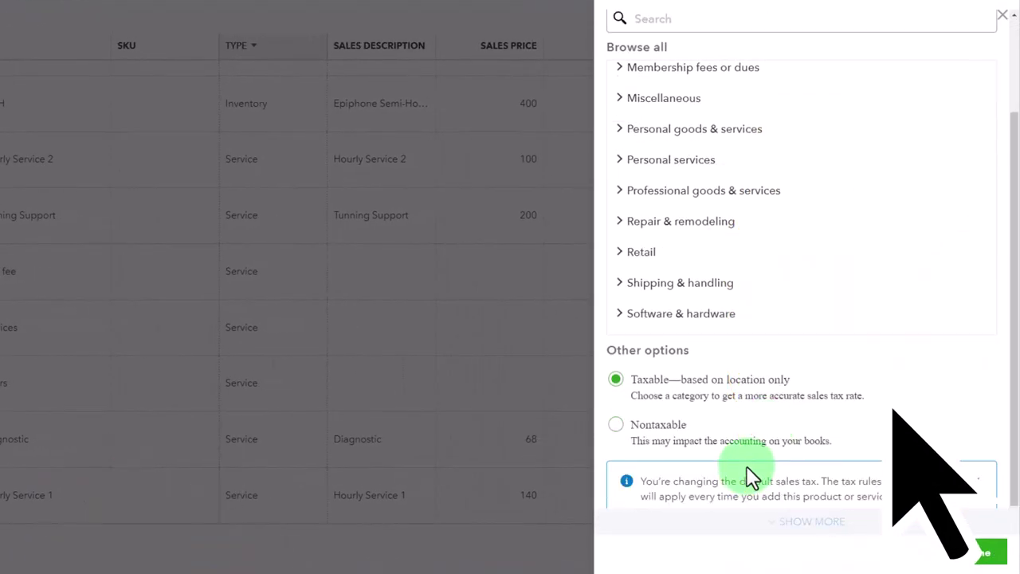
{"action": "left_click", "coordinate": [627, 435]}
{"action": "scroll", "coordinate": [706, 430], "scroll_direction": "up", "scroll_amount": 5}
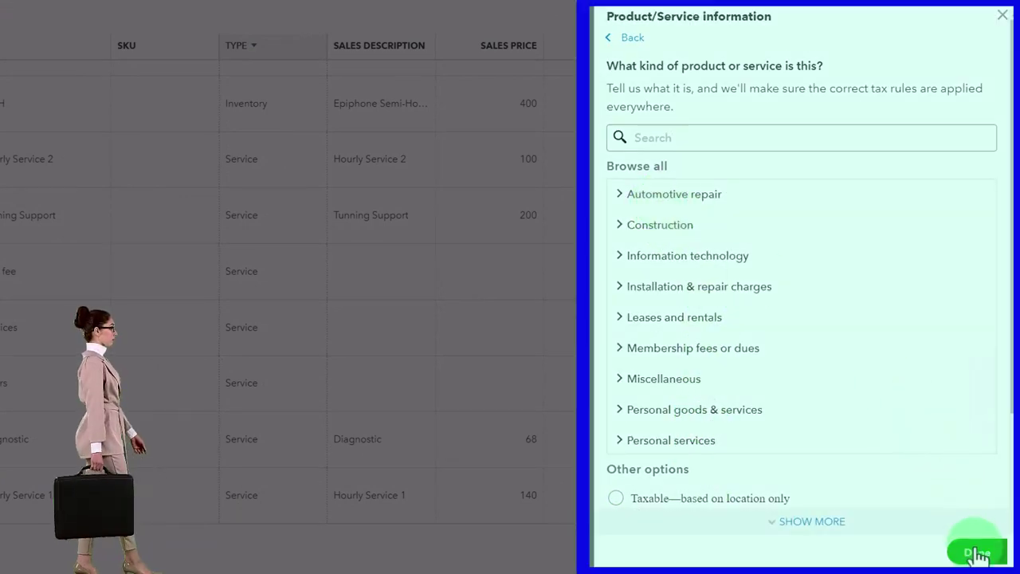
{"action": "left_click", "coordinate": [976, 553]}
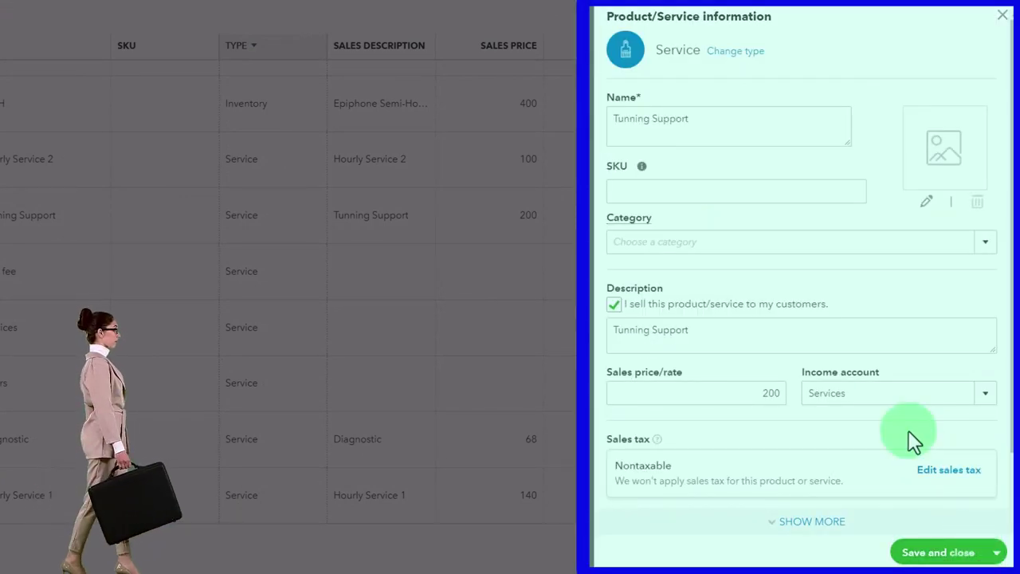
{"action": "left_click", "coordinate": [940, 553]}
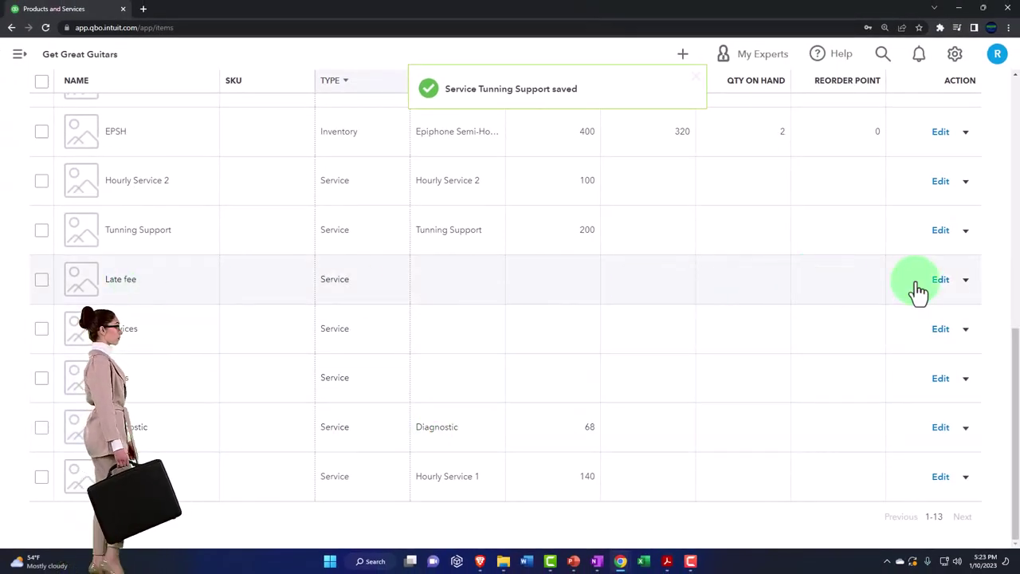
Change the Late fee service's sales tax option to Nontaxable and save the item
{"action": "left_click", "coordinate": [940, 280]}
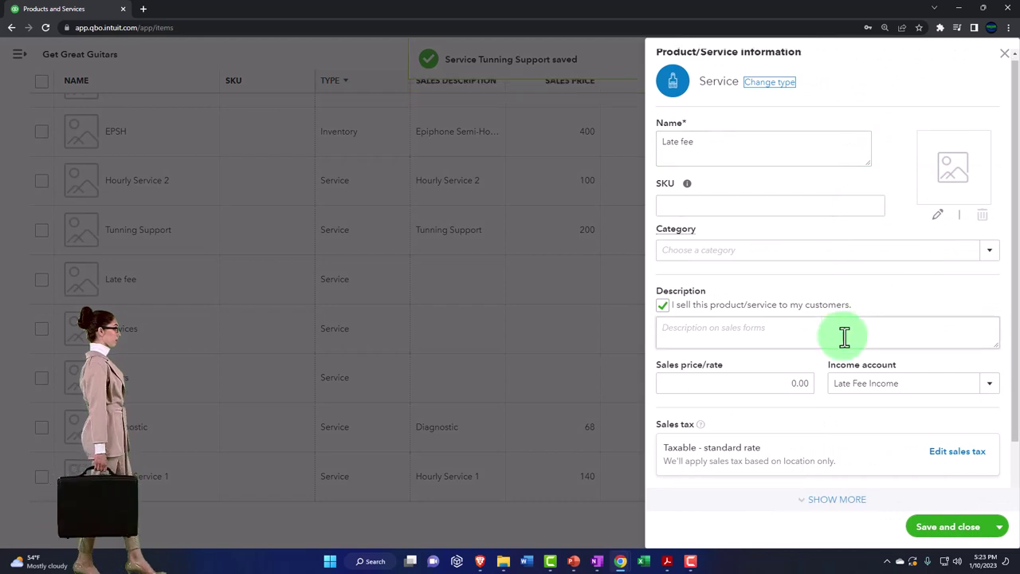
{"action": "scroll", "coordinate": [833, 342], "scroll_direction": "down", "scroll_amount": 1}
{"action": "left_click", "coordinate": [948, 390]}
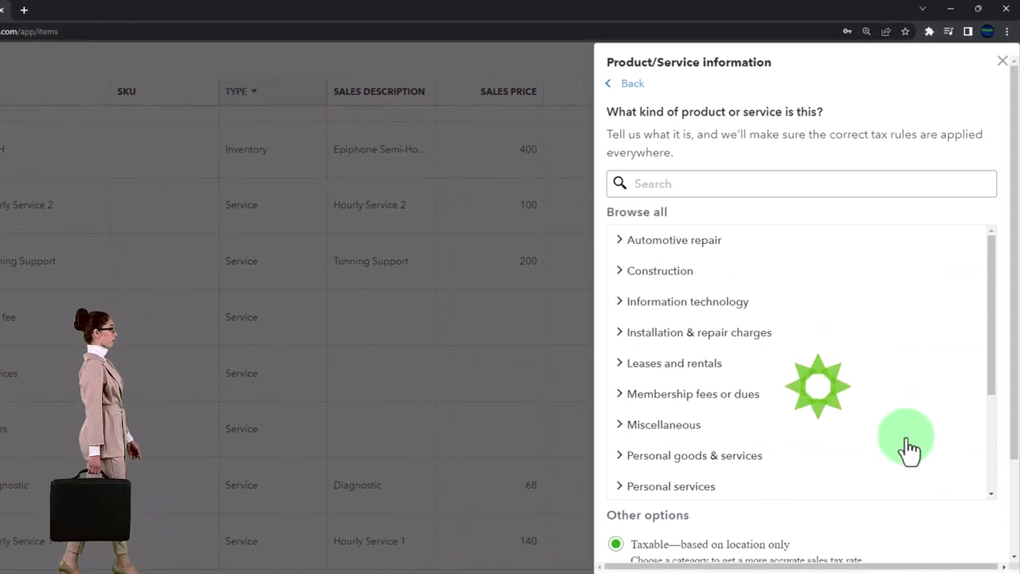
{"action": "scroll", "coordinate": [820, 542], "scroll_direction": "down", "scroll_amount": 3}
{"action": "left_click", "coordinate": [635, 474]}
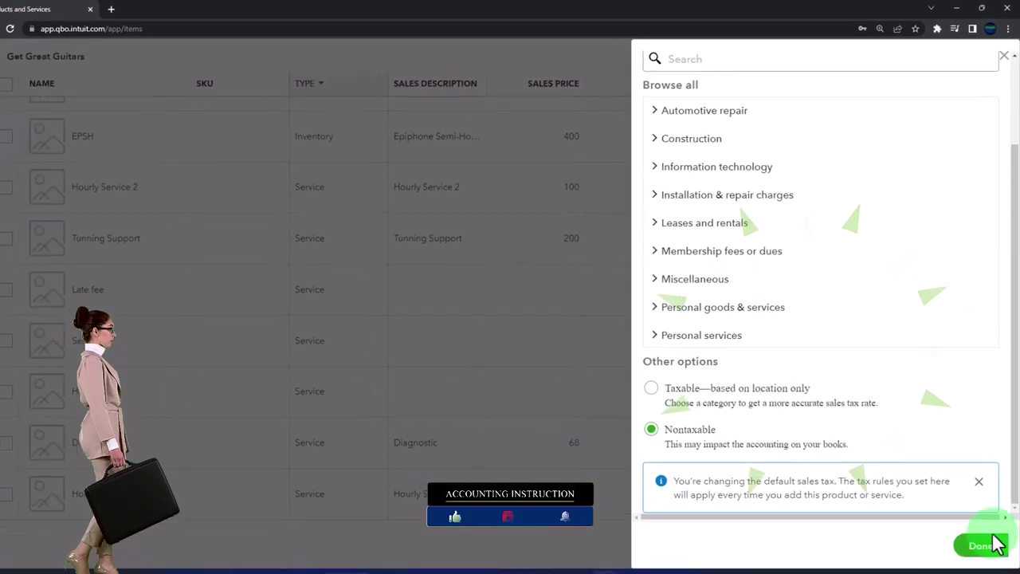
{"action": "left_click", "coordinate": [981, 527]}
{"action": "left_click", "coordinate": [960, 533]}
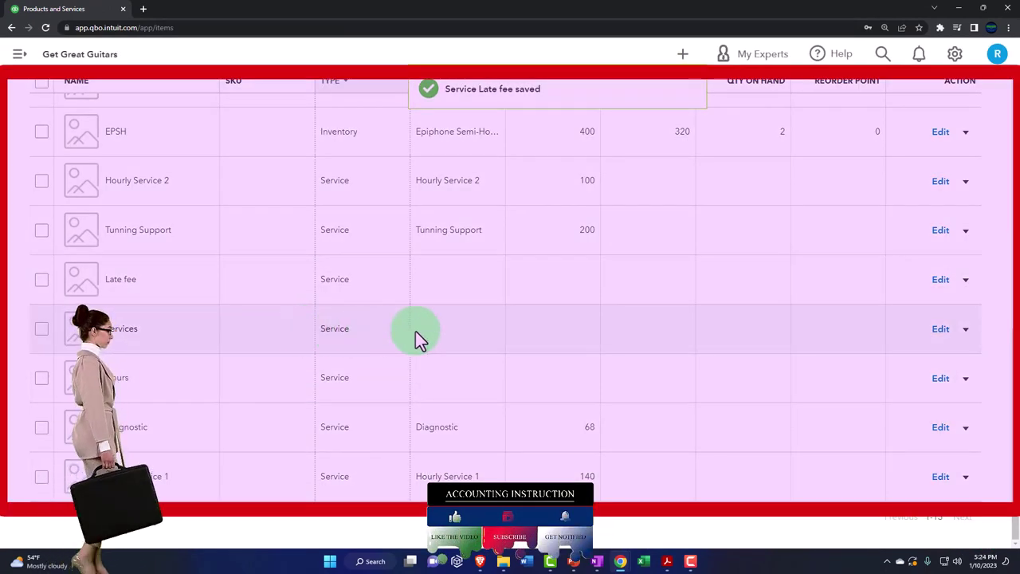
Edit the item named Services so that its sales tax is Nontaxable, and save it
{"action": "left_click", "coordinate": [942, 329]}
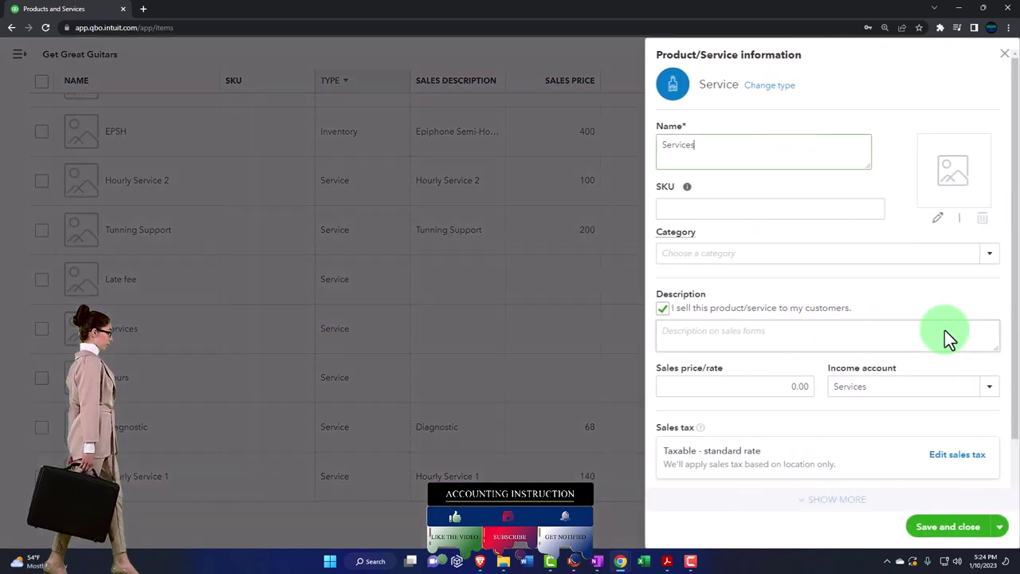
{"action": "scroll", "coordinate": [829, 410], "scroll_direction": "down", "scroll_amount": 1}
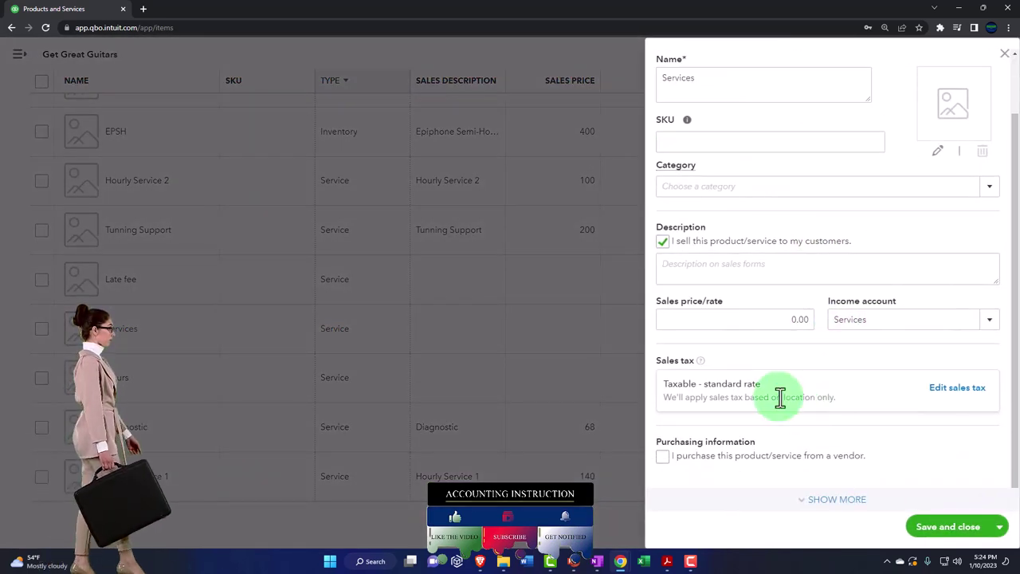
{"action": "left_click", "coordinate": [939, 391]}
{"action": "scroll", "coordinate": [903, 411], "scroll_direction": "down", "scroll_amount": 3}
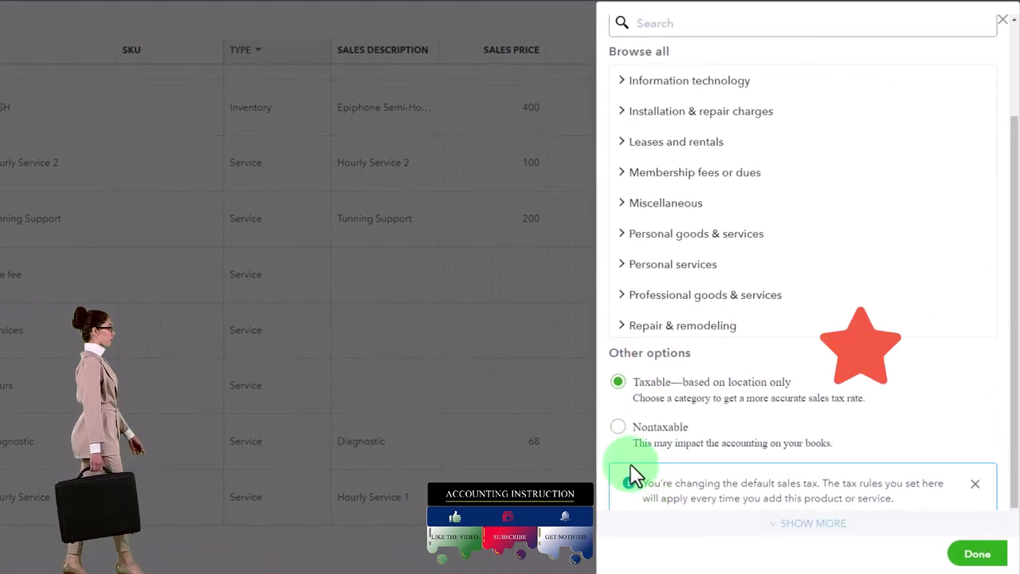
{"action": "left_click", "coordinate": [618, 430]}
{"action": "left_click", "coordinate": [960, 553]}
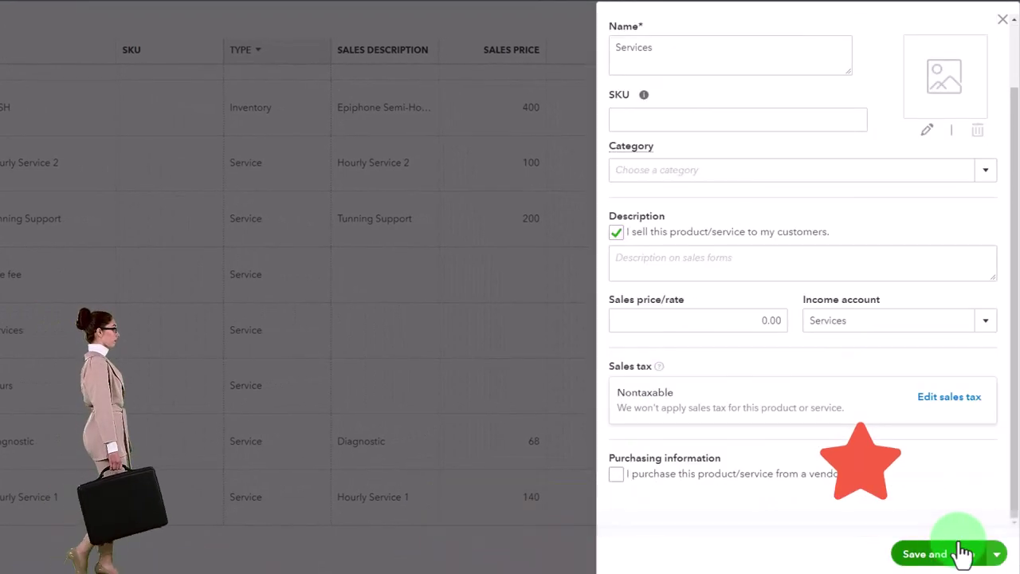
{"action": "scroll", "coordinate": [796, 374], "scroll_direction": "up", "scroll_amount": 1}
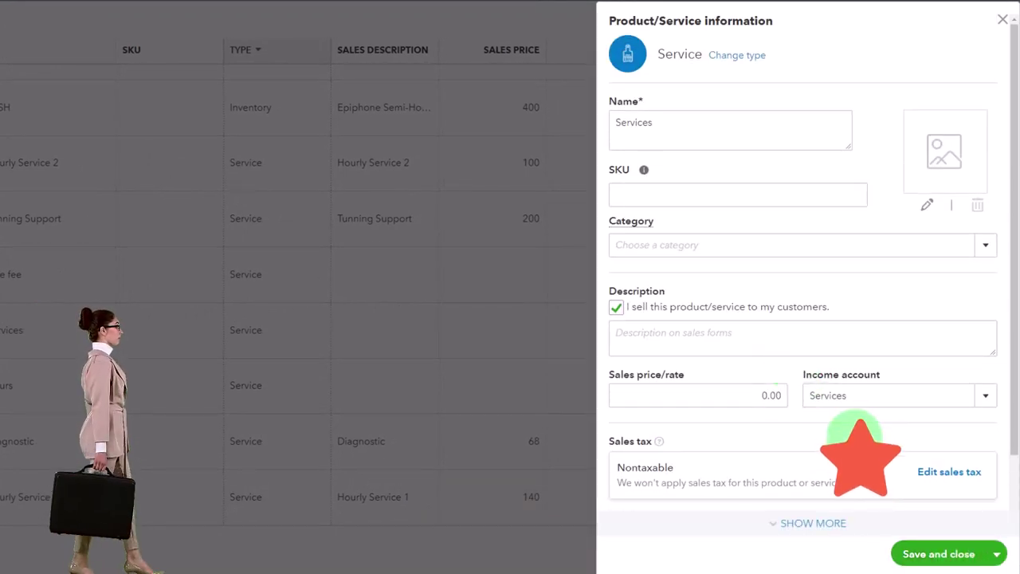
{"action": "left_click", "coordinate": [924, 553]}
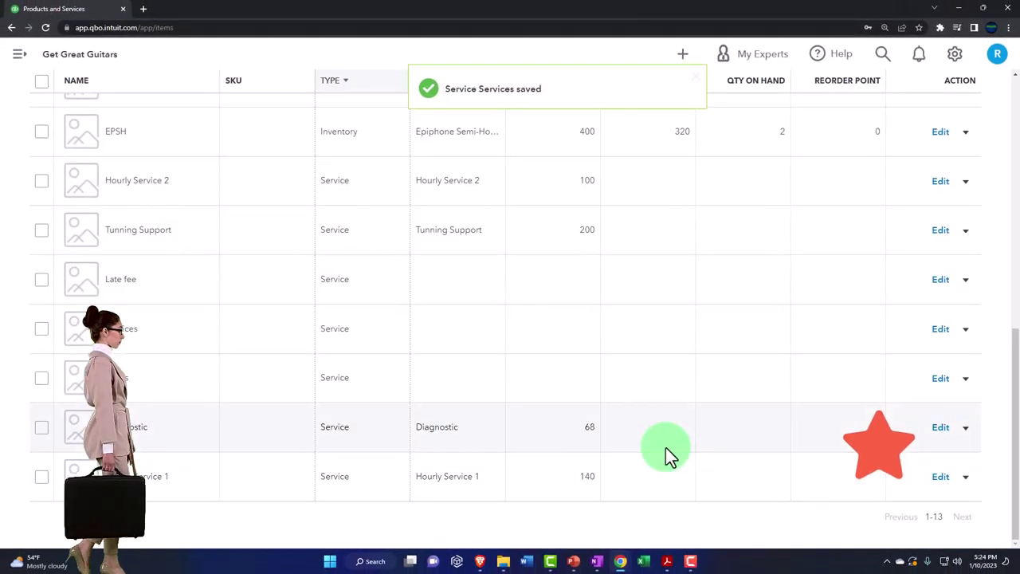
Set the Hours service to Nontaxable under its sales tax options and save the change
{"action": "left_click", "coordinate": [938, 382]}
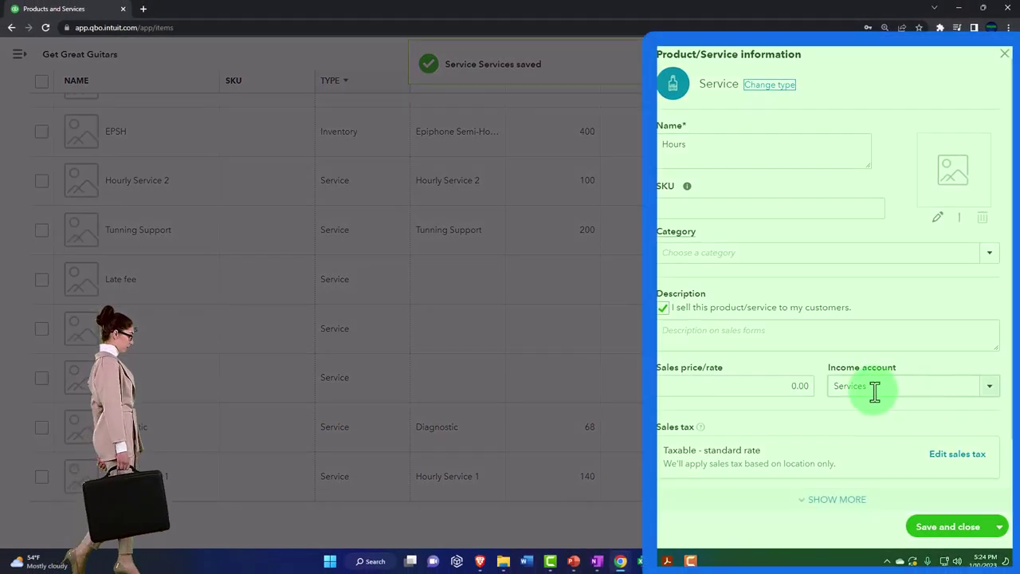
{"action": "scroll", "coordinate": [872, 390], "scroll_direction": "down", "scroll_amount": 1}
{"action": "left_click", "coordinate": [955, 388]}
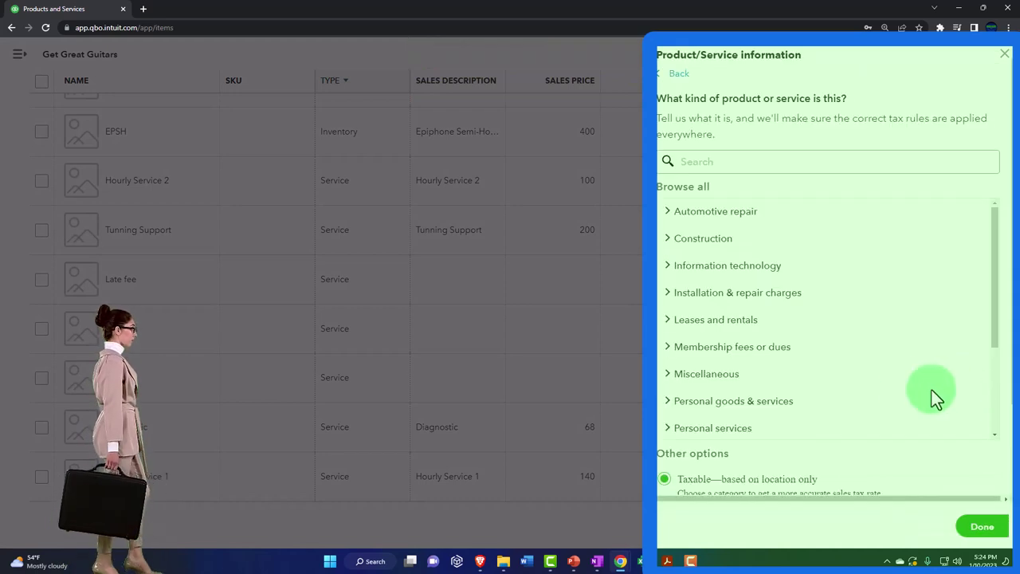
{"action": "scroll", "coordinate": [765, 438], "scroll_direction": "down", "scroll_amount": 2}
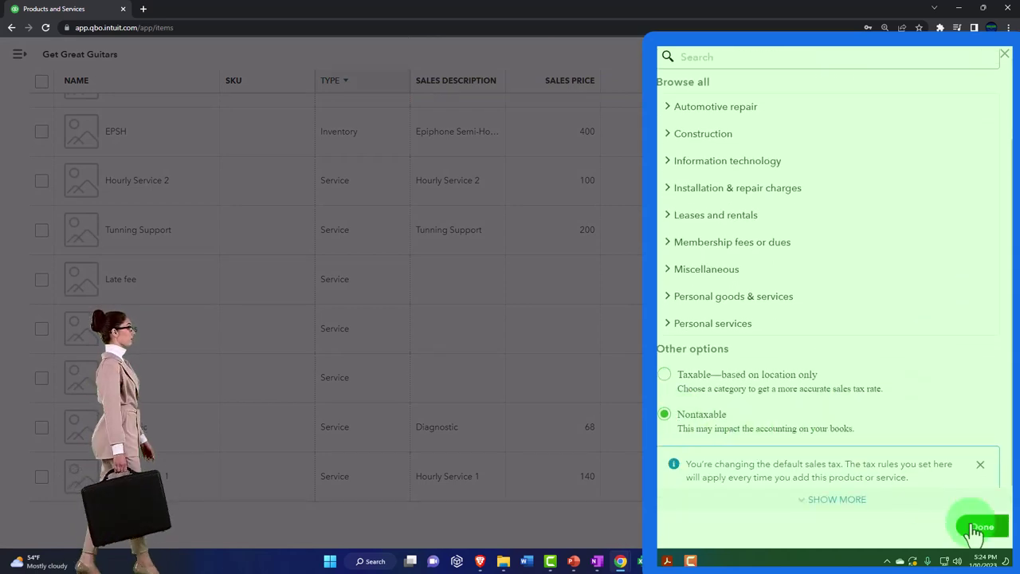
{"action": "left_click", "coordinate": [981, 527]}
{"action": "left_click", "coordinate": [974, 526]}
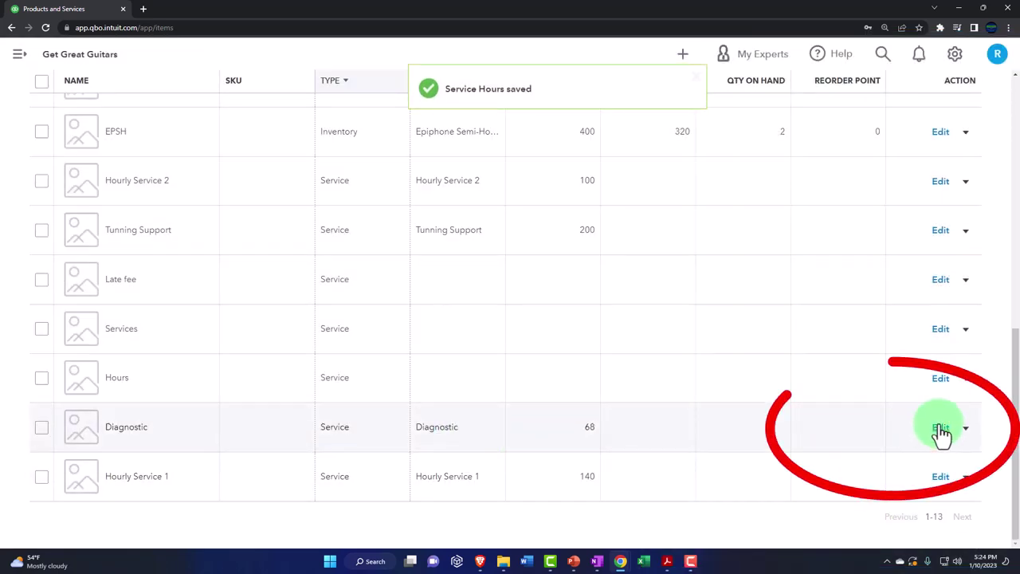
Switch the Diagnostic service's sales tax treatment to Nontaxable and save the item
{"action": "left_click", "coordinate": [941, 430]}
{"action": "scroll", "coordinate": [856, 342], "scroll_direction": "down", "scroll_amount": 1}
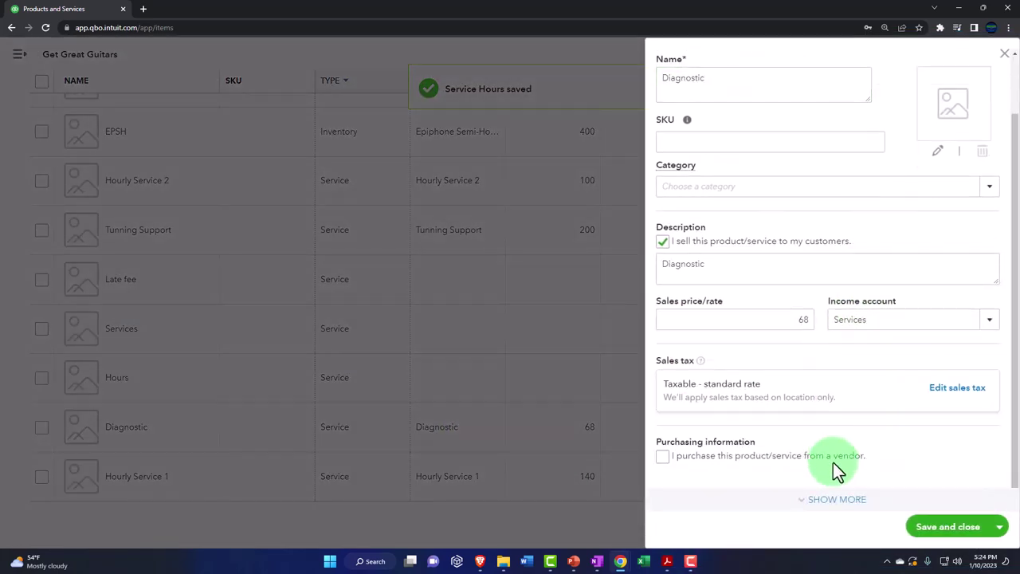
{"action": "left_click", "coordinate": [944, 390]}
{"action": "scroll", "coordinate": [892, 442], "scroll_direction": "down", "scroll_amount": 5}
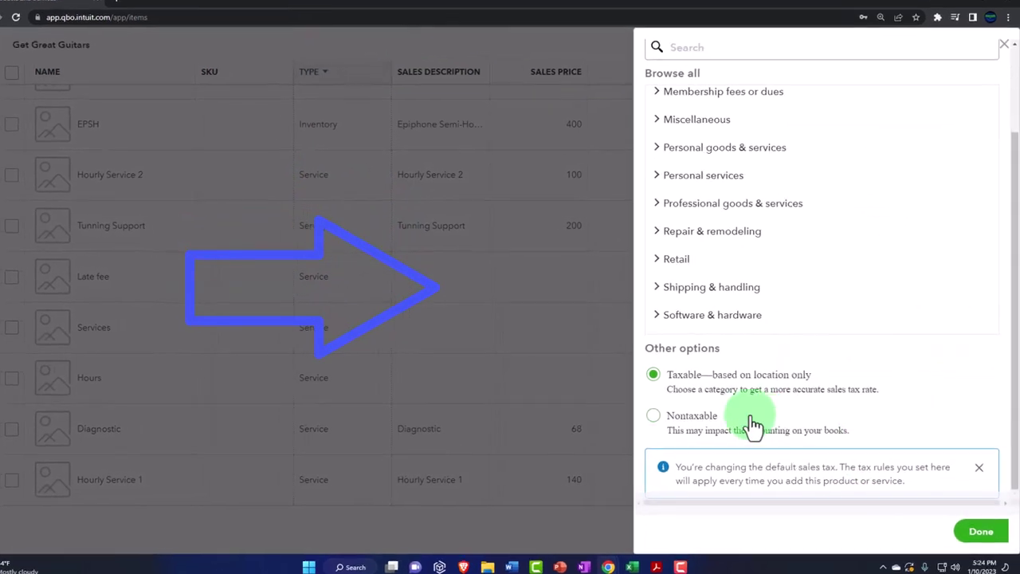
{"action": "left_click", "coordinate": [653, 415]}
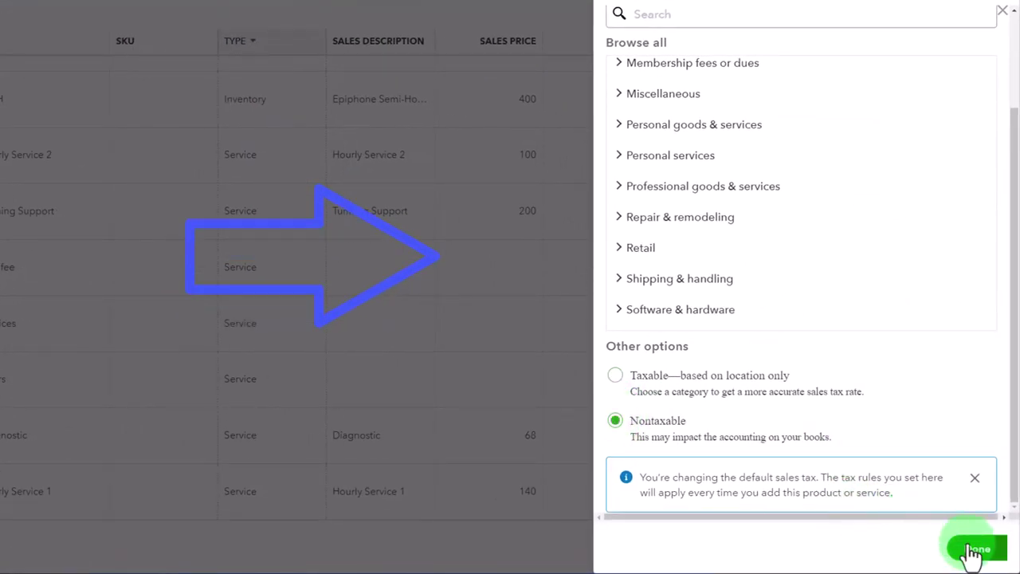
{"action": "left_click", "coordinate": [974, 550]}
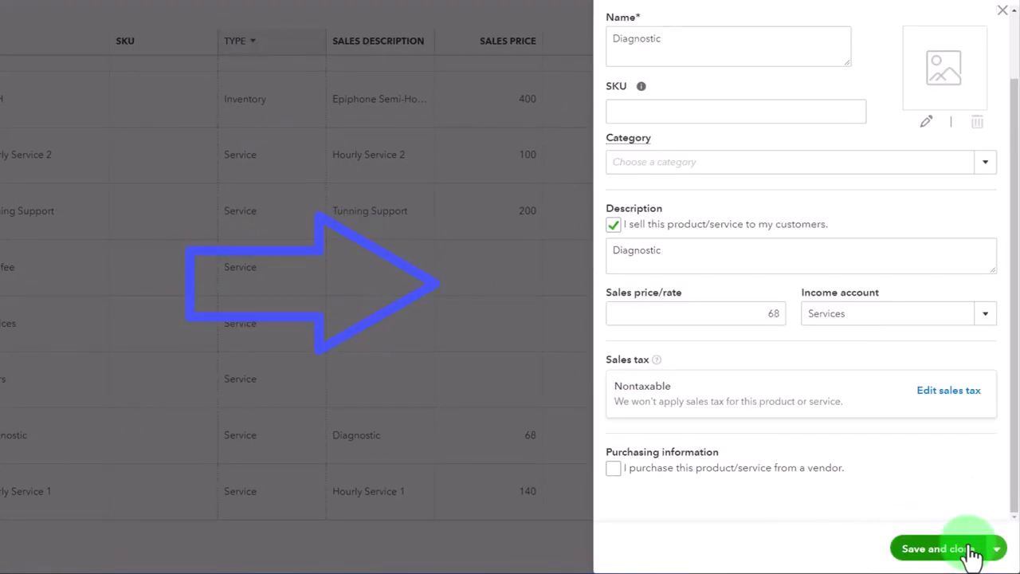
{"action": "left_click", "coordinate": [970, 553]}
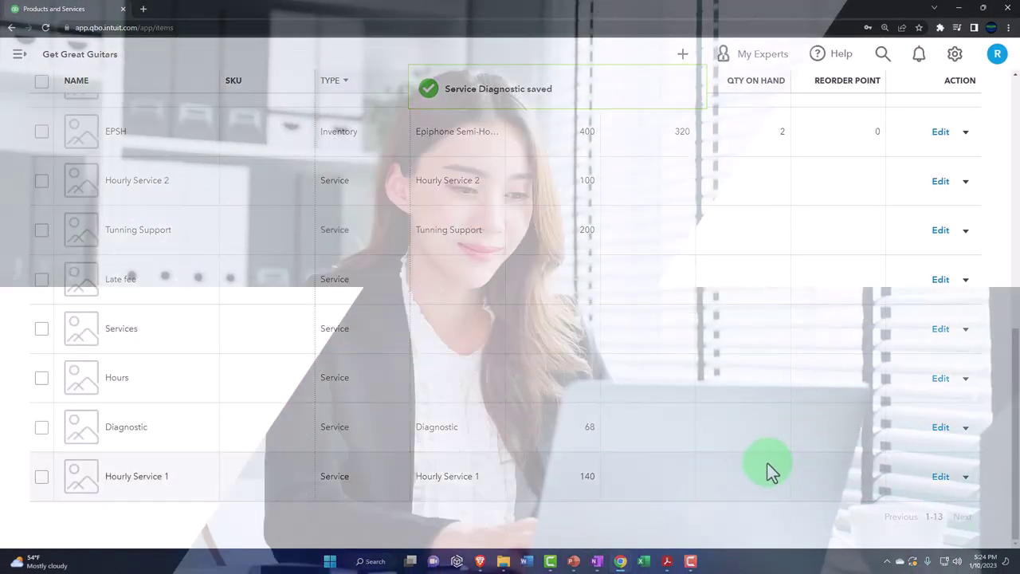
Set the sales tax of the Hourly Service 1 item to Nontaxable and save the item
{"action": "left_click", "coordinate": [939, 476]}
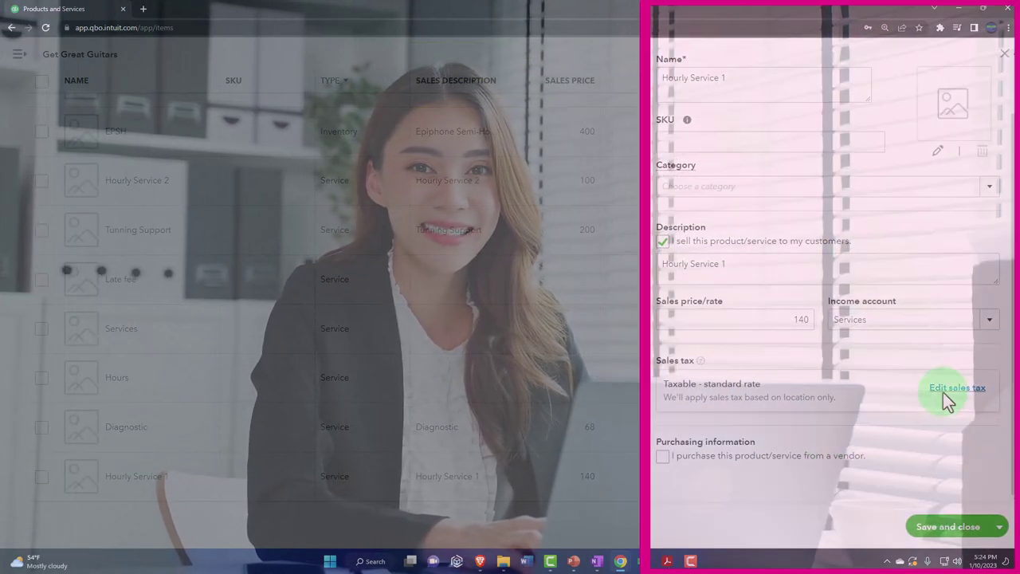
{"action": "left_click", "coordinate": [944, 390]}
{"action": "scroll", "coordinate": [828, 414], "scroll_direction": "down", "scroll_amount": 2}
{"action": "scroll", "coordinate": [796, 446], "scroll_direction": "down", "scroll_amount": 2}
{"action": "left_click", "coordinate": [690, 421]}
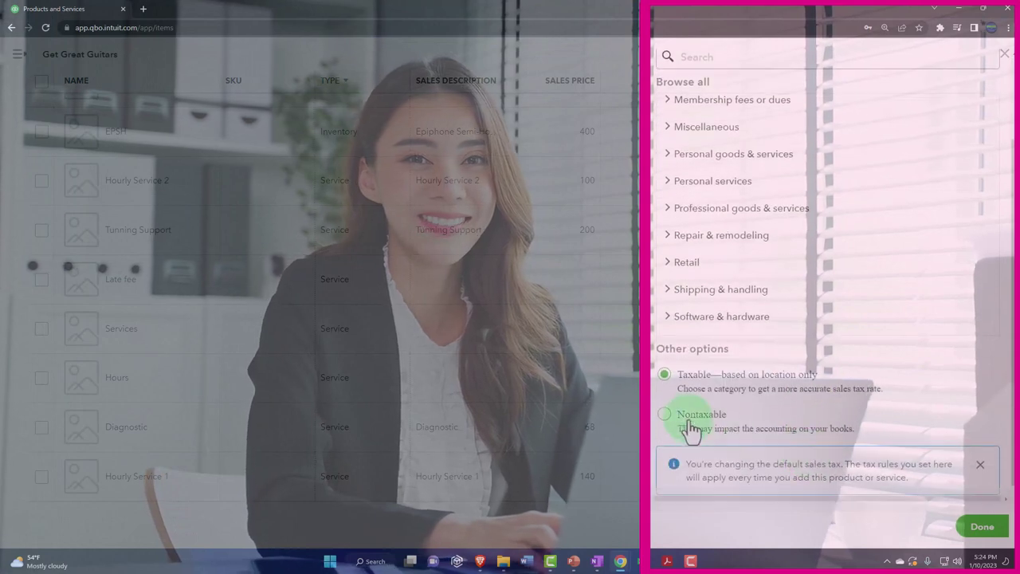
{"action": "left_click", "coordinate": [985, 527]}
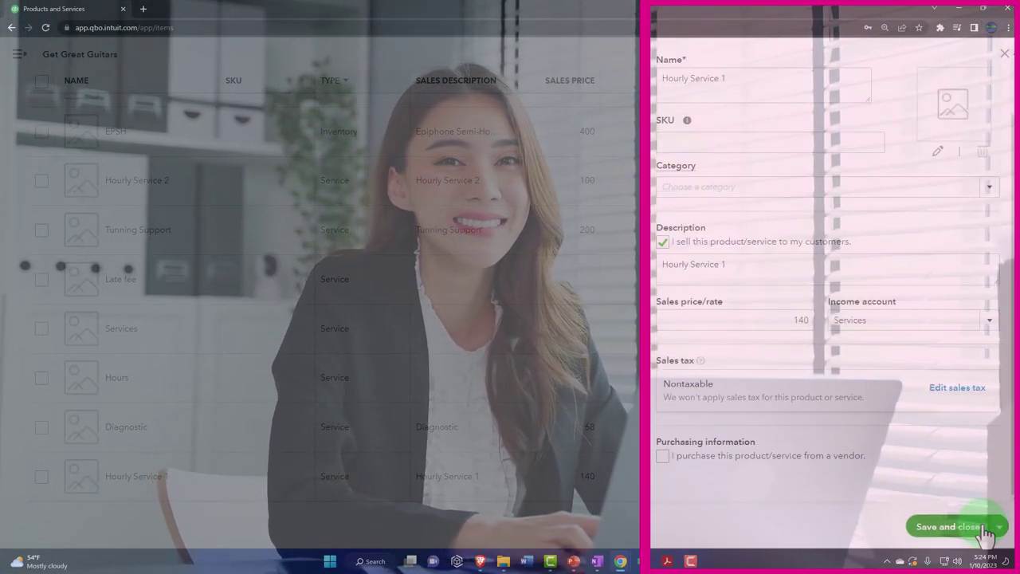
{"action": "left_click", "coordinate": [986, 527]}
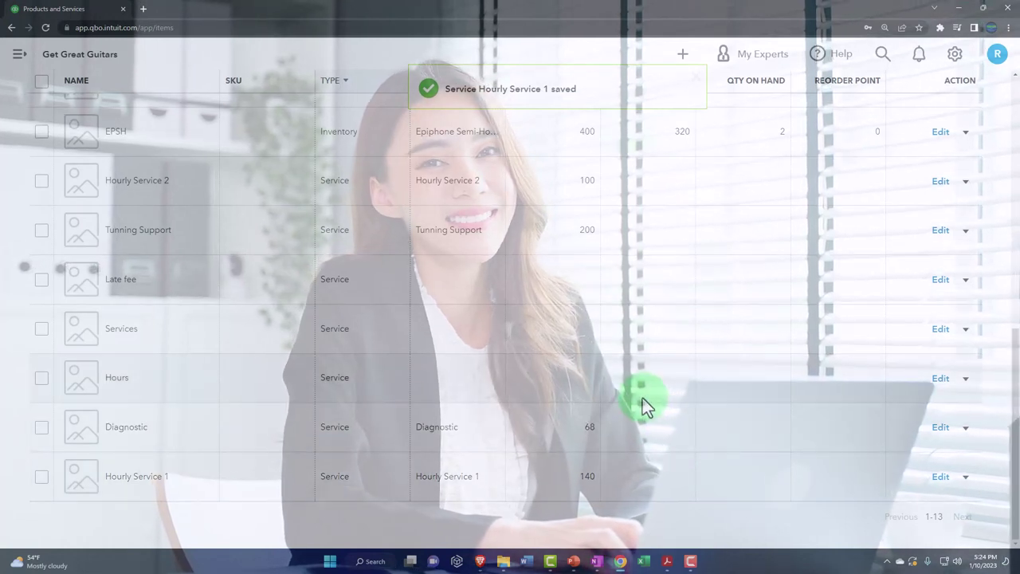
Start a new invoice and select AAA as the customer
{"action": "scroll", "coordinate": [642, 398], "scroll_direction": "up", "scroll_amount": 6}
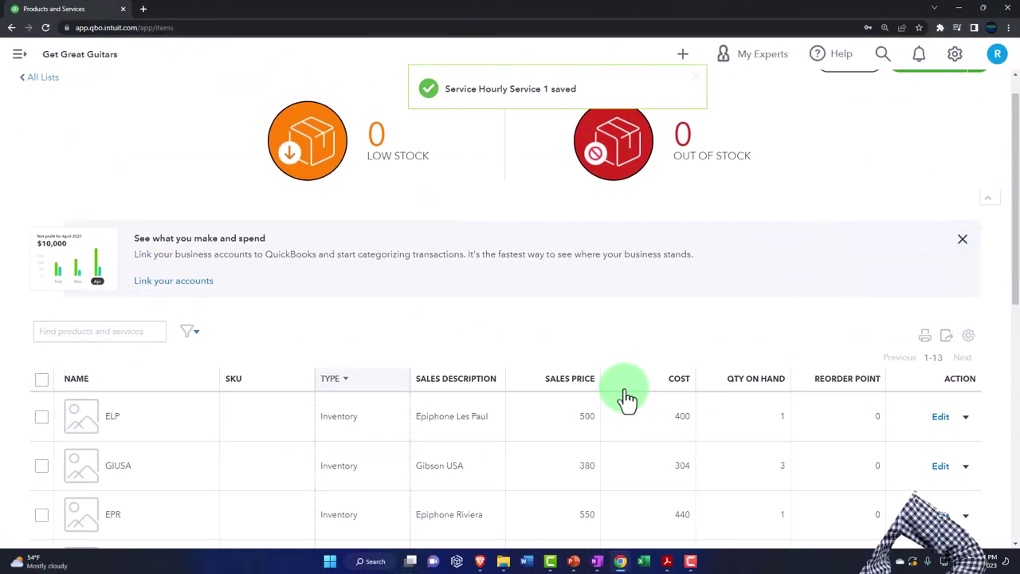
{"action": "scroll", "coordinate": [626, 396], "scroll_direction": "up", "scroll_amount": 1}
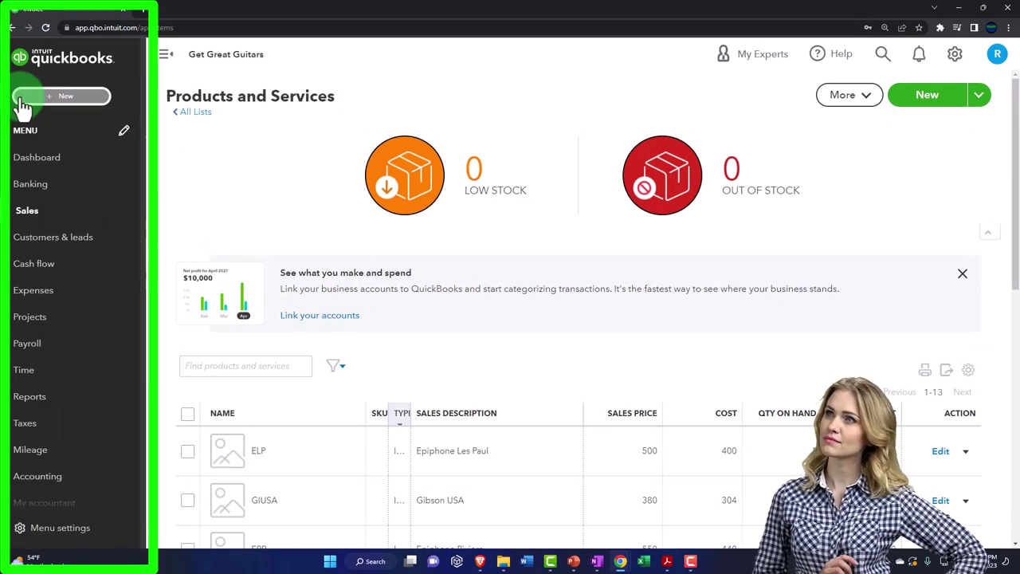
{"action": "left_click", "coordinate": [23, 102]}
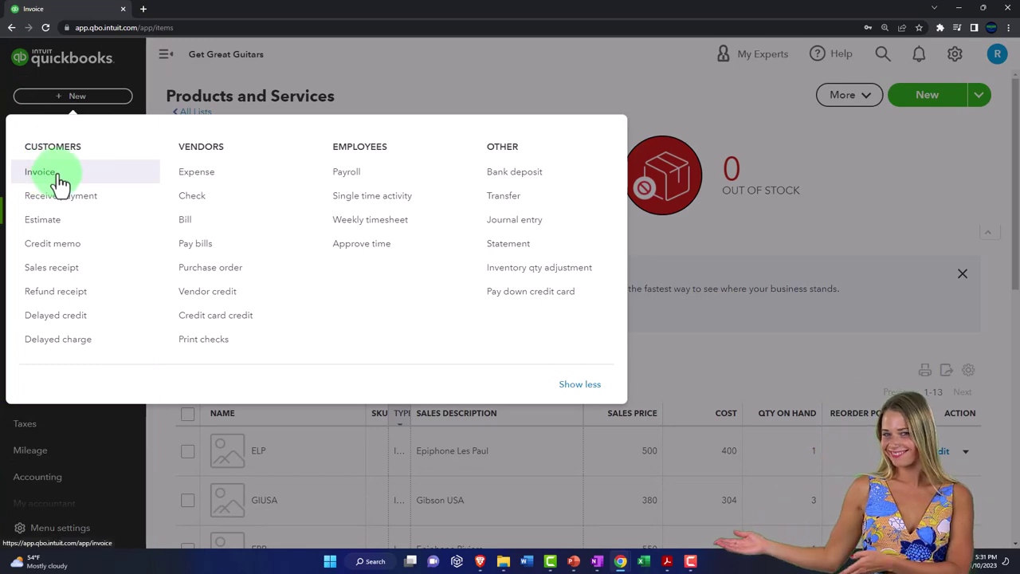
{"action": "left_click", "coordinate": [72, 273]}
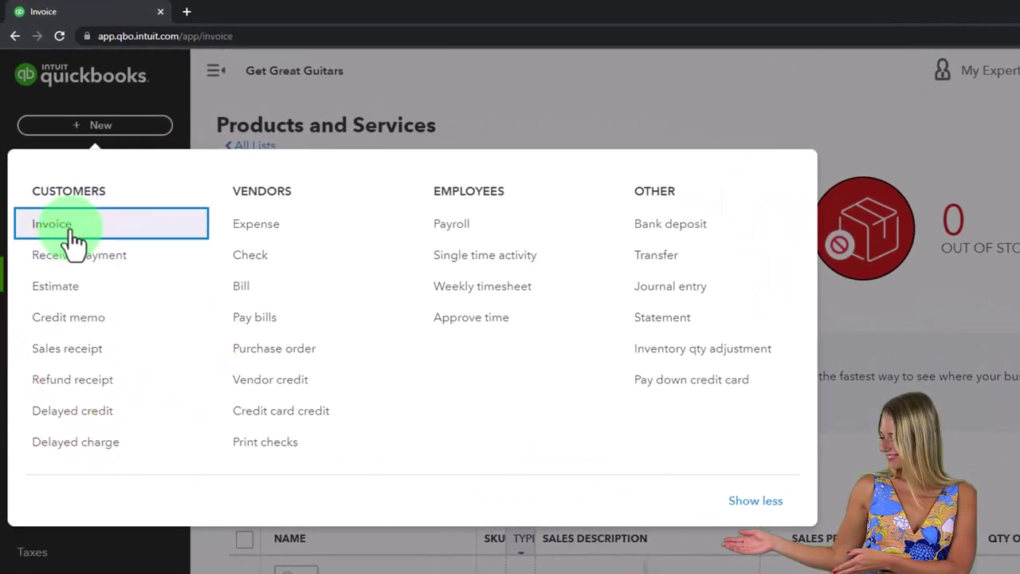
{"action": "left_click", "coordinate": [72, 231]}
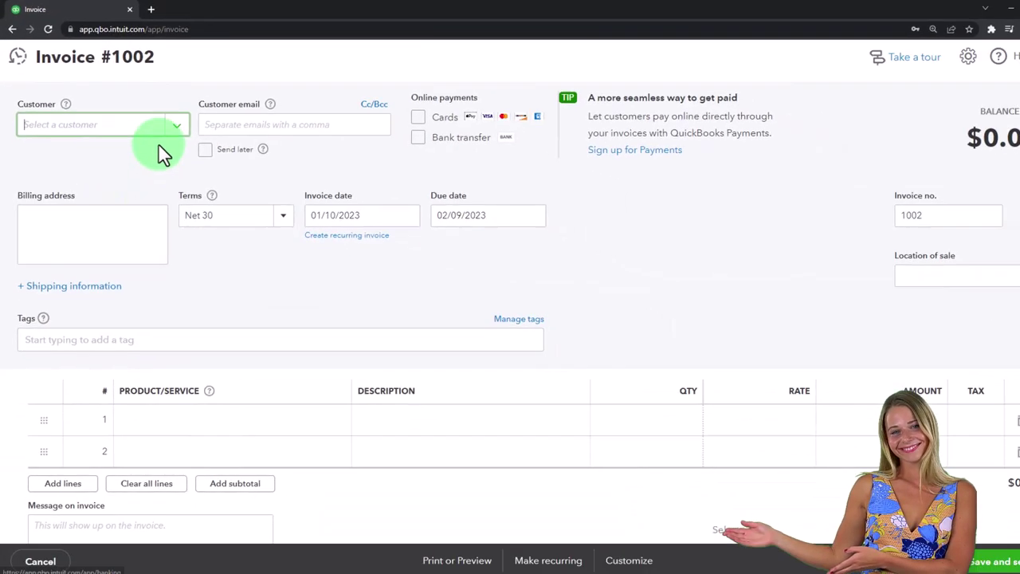
{"action": "left_click", "coordinate": [173, 130]}
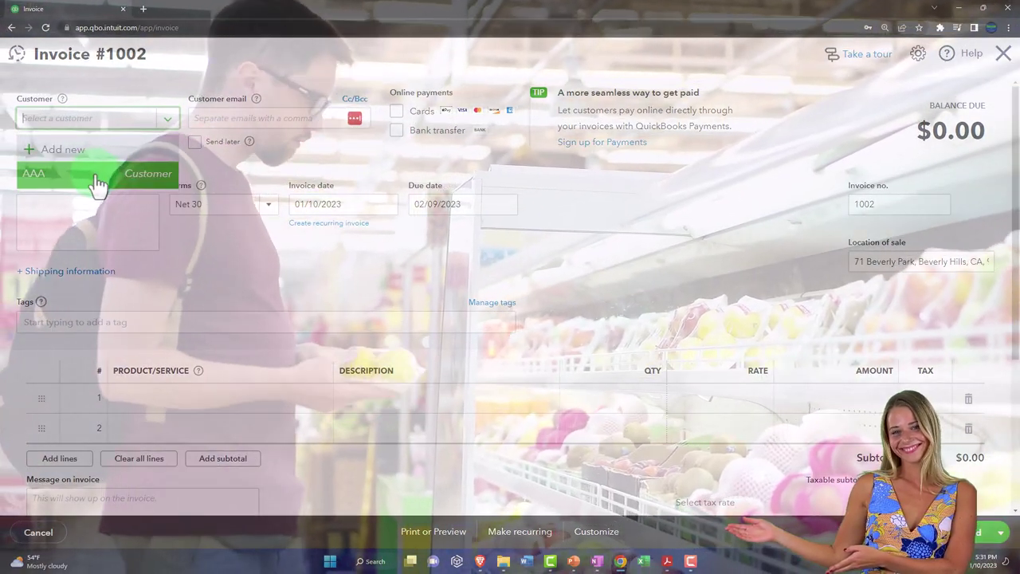
{"action": "left_click", "coordinate": [94, 182]}
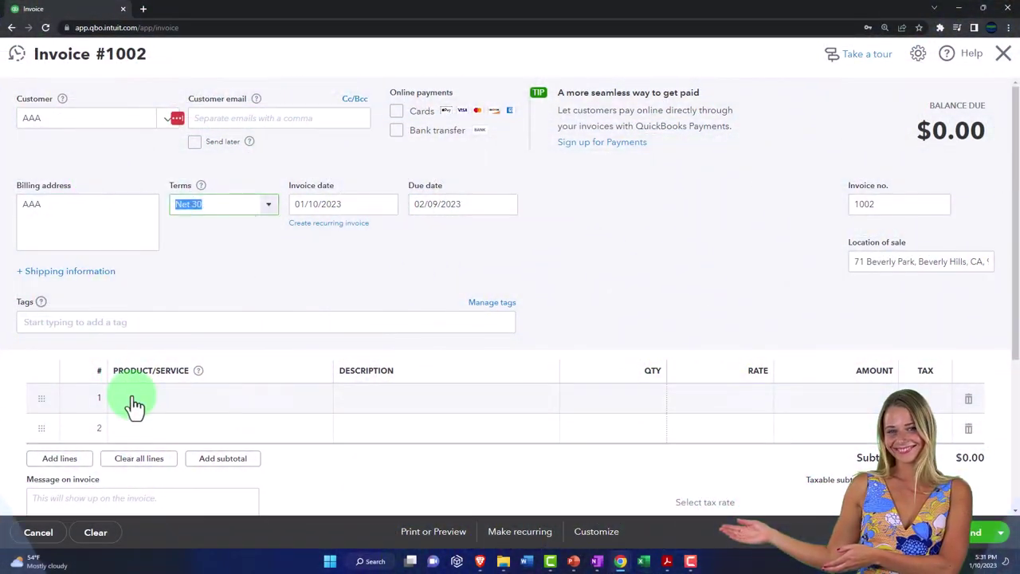
Add the ELP item to the invoice's first line with a quantity of 1 and a rate of 500, keeping it taxable
{"action": "left_click", "coordinate": [134, 405]}
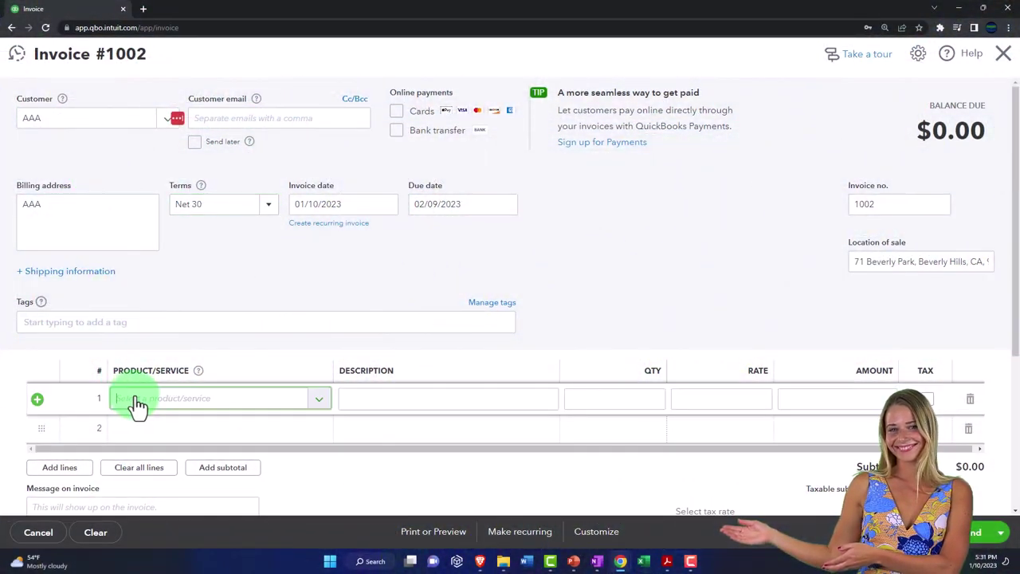
{"action": "left_click", "coordinate": [317, 408]}
{"action": "left_click", "coordinate": [236, 303]}
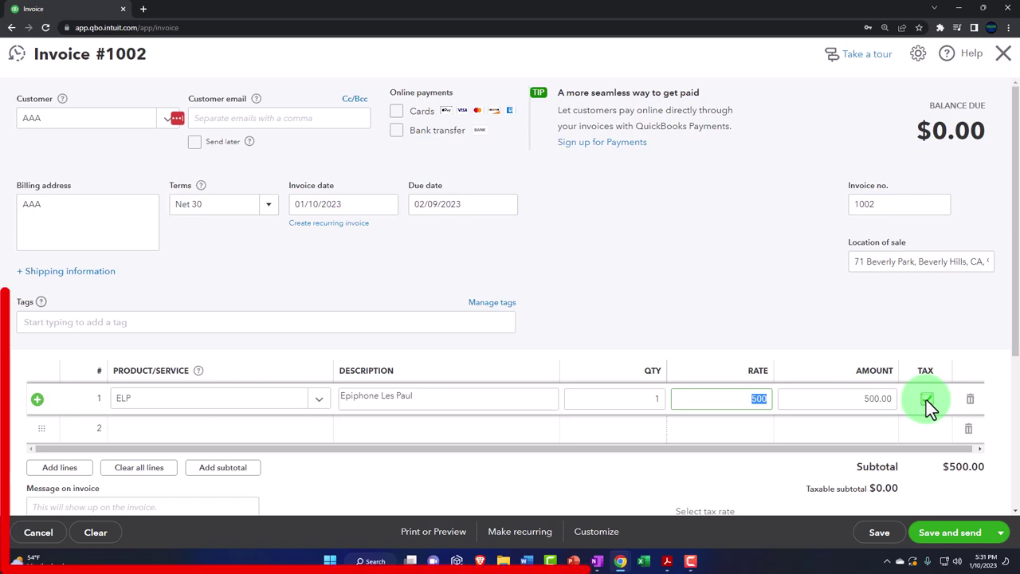
{"action": "key", "text": "Tab"}
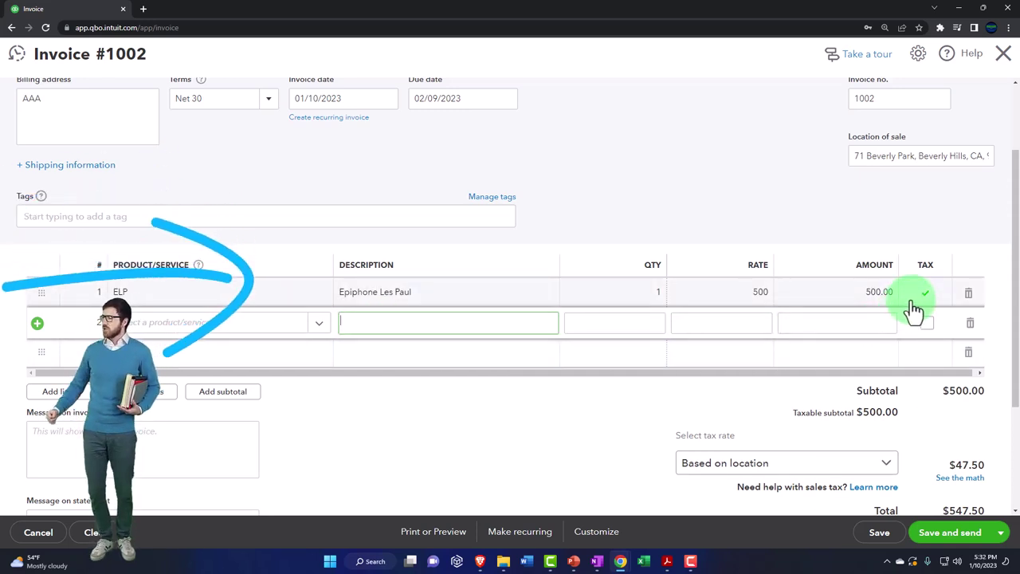
Examine the invoice's tax rate choices and the breakdown of how its sales tax is calculated
{"action": "scroll", "coordinate": [914, 305], "scroll_direction": "down", "scroll_amount": 2}
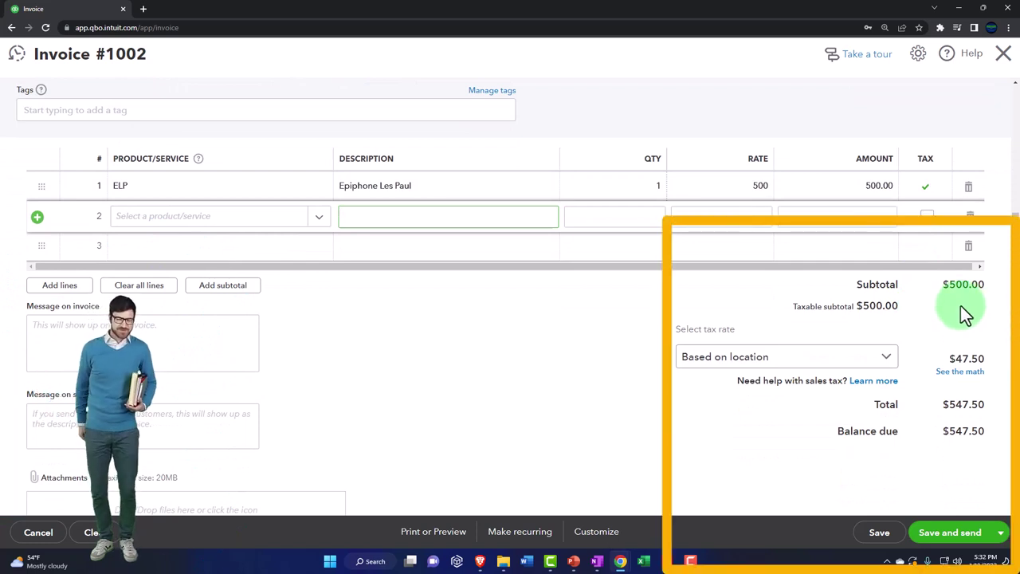
{"action": "left_click", "coordinate": [899, 365]}
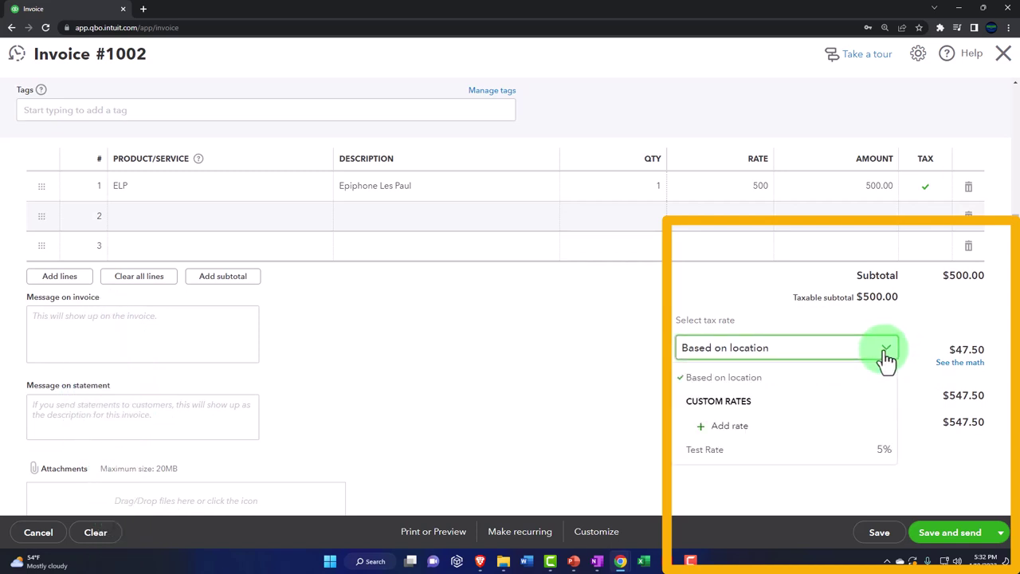
{"action": "scroll", "coordinate": [490, 342], "scroll_direction": "up", "scroll_amount": 3}
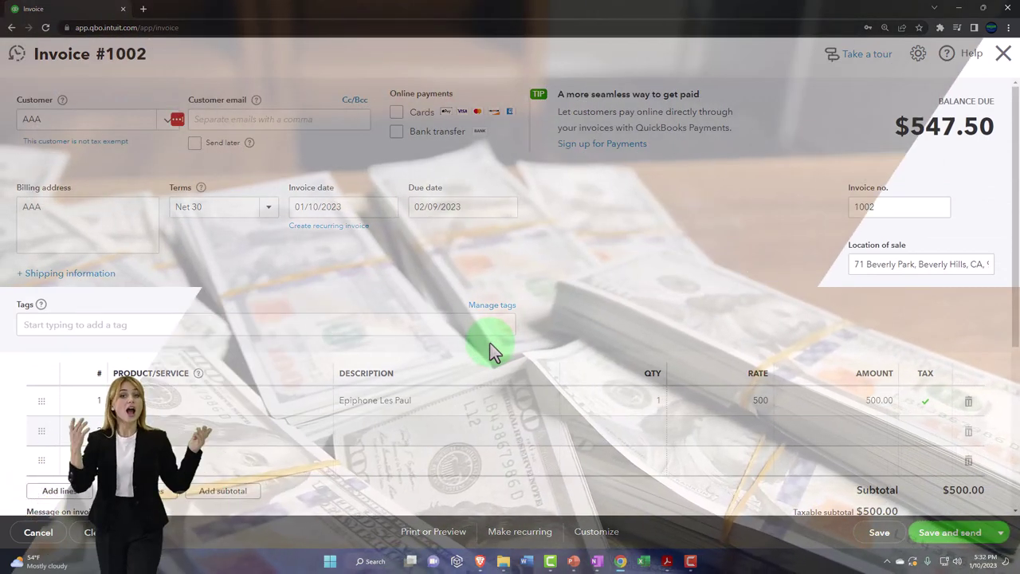
{"action": "scroll", "coordinate": [489, 344], "scroll_direction": "down", "scroll_amount": 2}
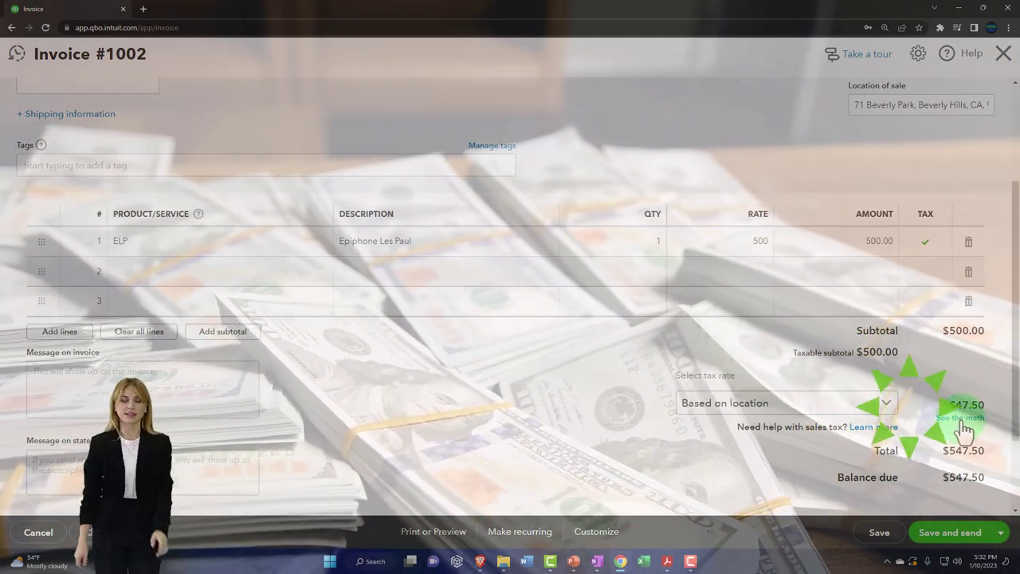
{"action": "left_click", "coordinate": [960, 419]}
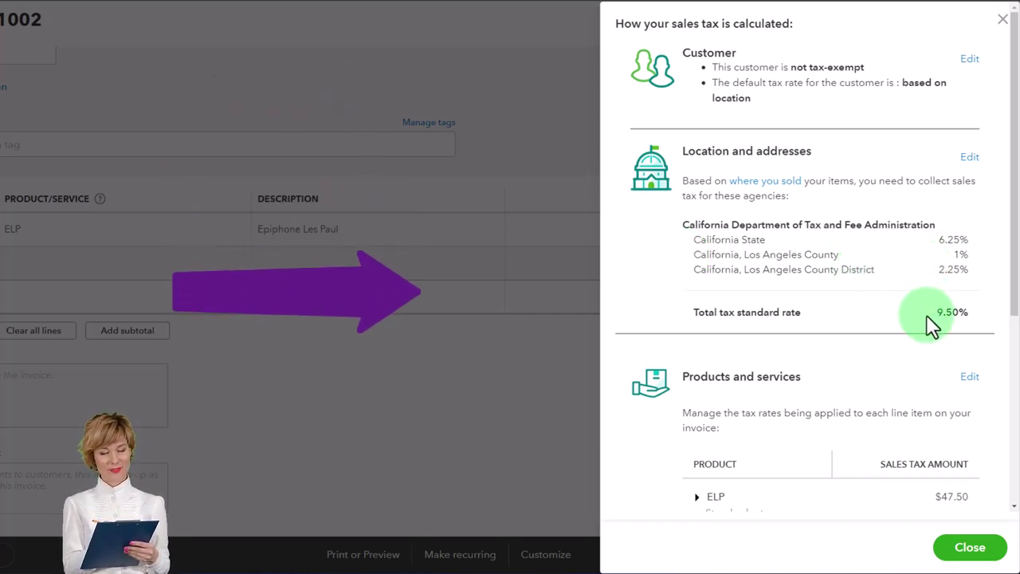
{"action": "scroll", "coordinate": [928, 318], "scroll_direction": "down", "scroll_amount": 3}
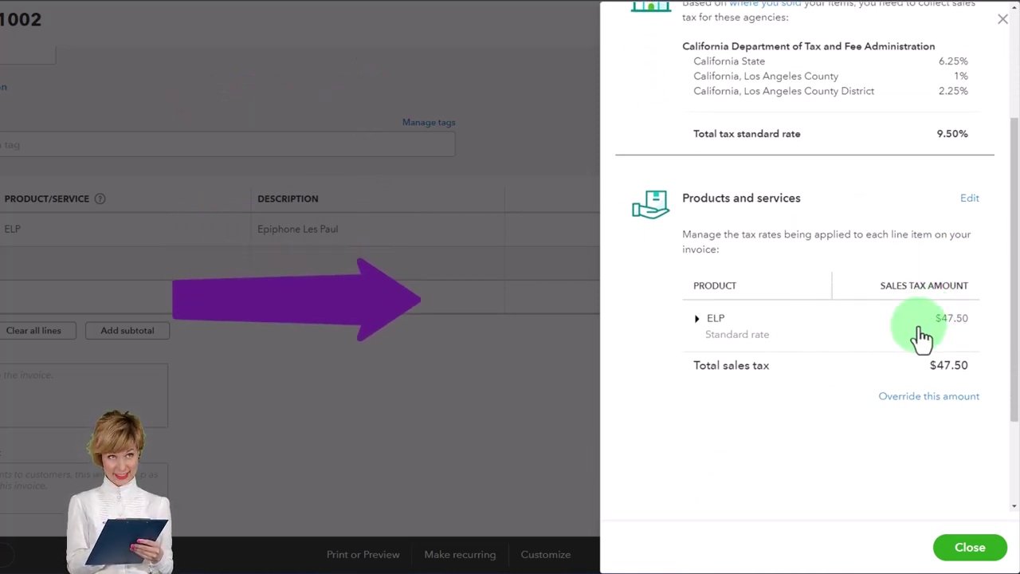
{"action": "scroll", "coordinate": [920, 335], "scroll_direction": "up", "scroll_amount": 3}
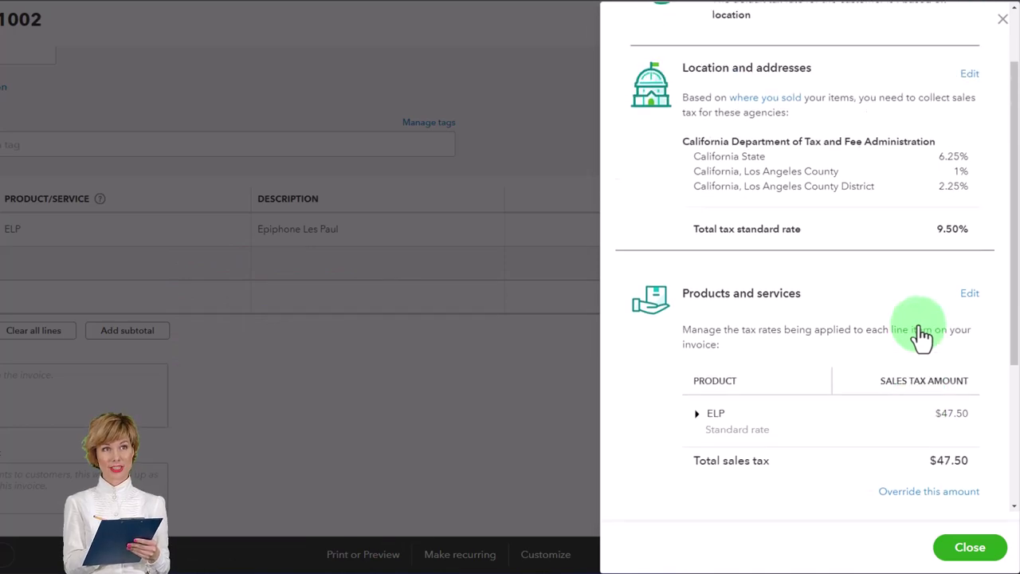
{"action": "left_click", "coordinate": [1002, 21]}
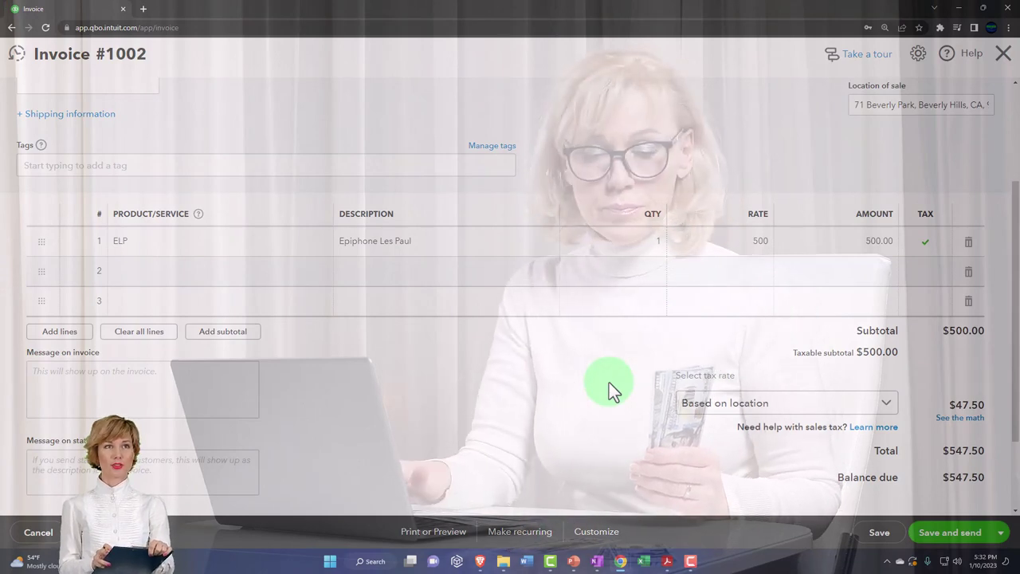
Switch the invoice's tax rate to Test Rate (5%) and back to Based on location
{"action": "left_click", "coordinate": [884, 404]}
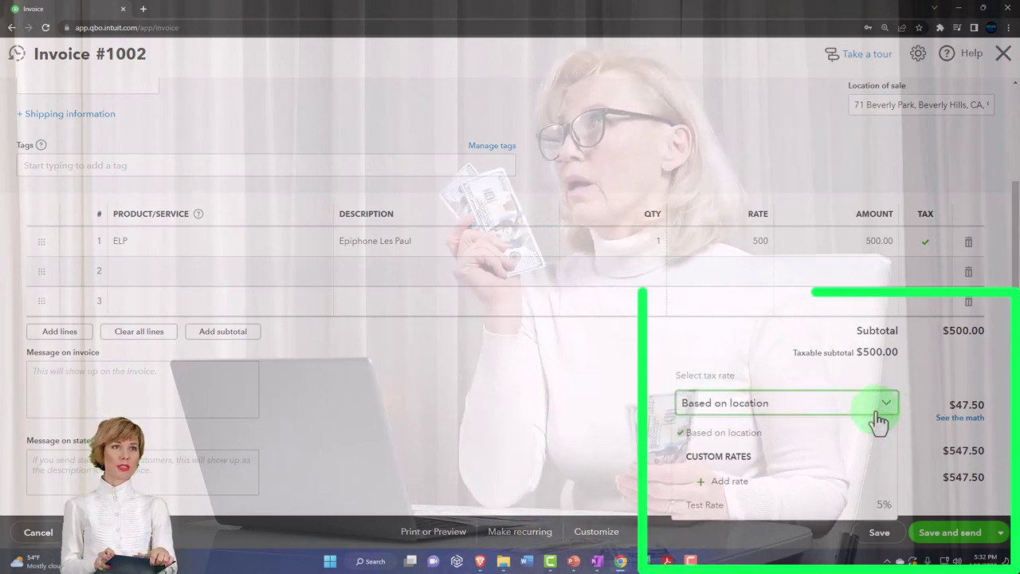
{"action": "left_click", "coordinate": [759, 507]}
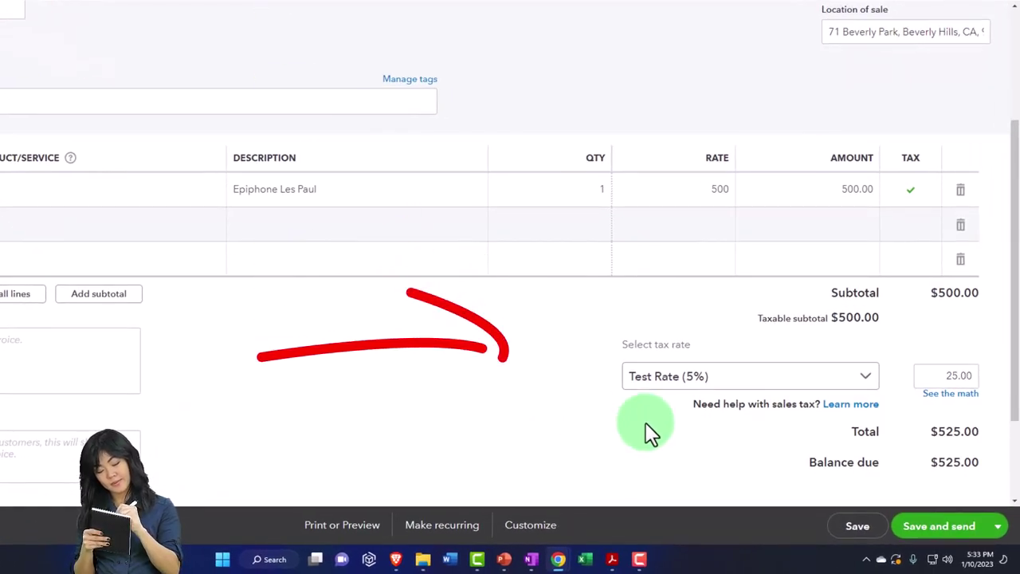
{"action": "left_click", "coordinate": [864, 381]}
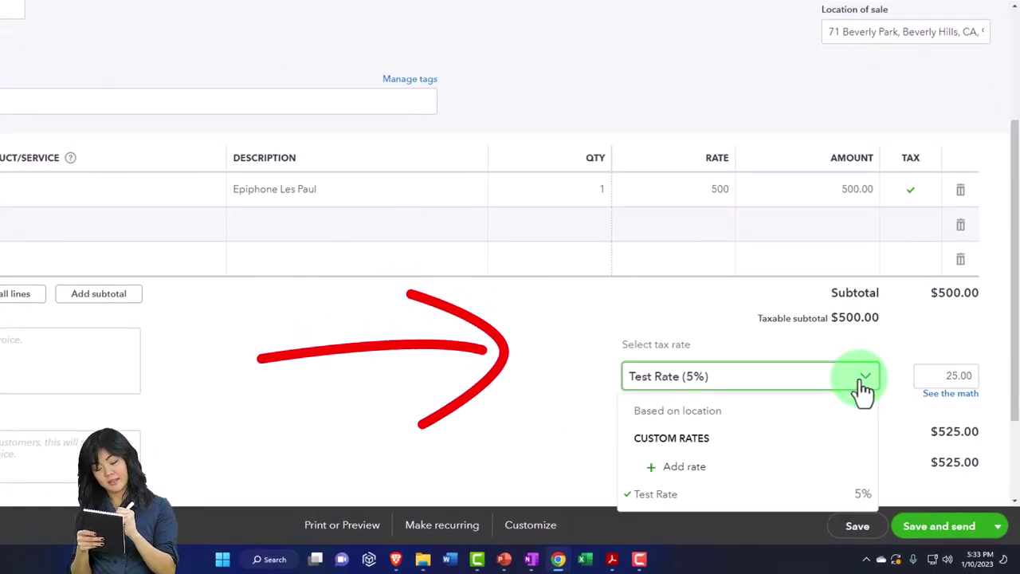
{"action": "left_click", "coordinate": [726, 416]}
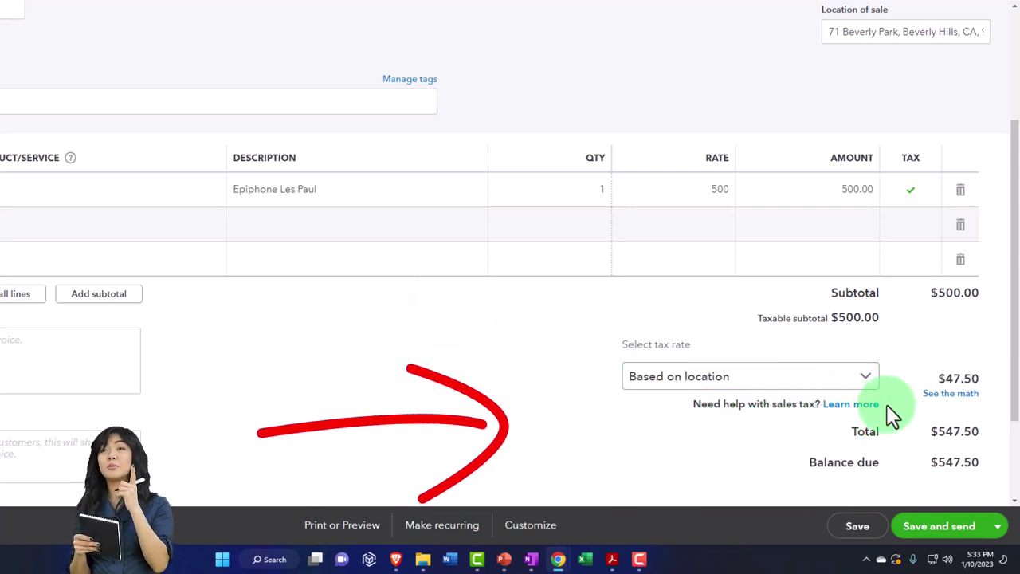
Override the invoice's calculated sales tax with a 5% rate, giving the reason Other (or reason not listed), and confirm it
{"action": "left_click", "coordinate": [944, 393]}
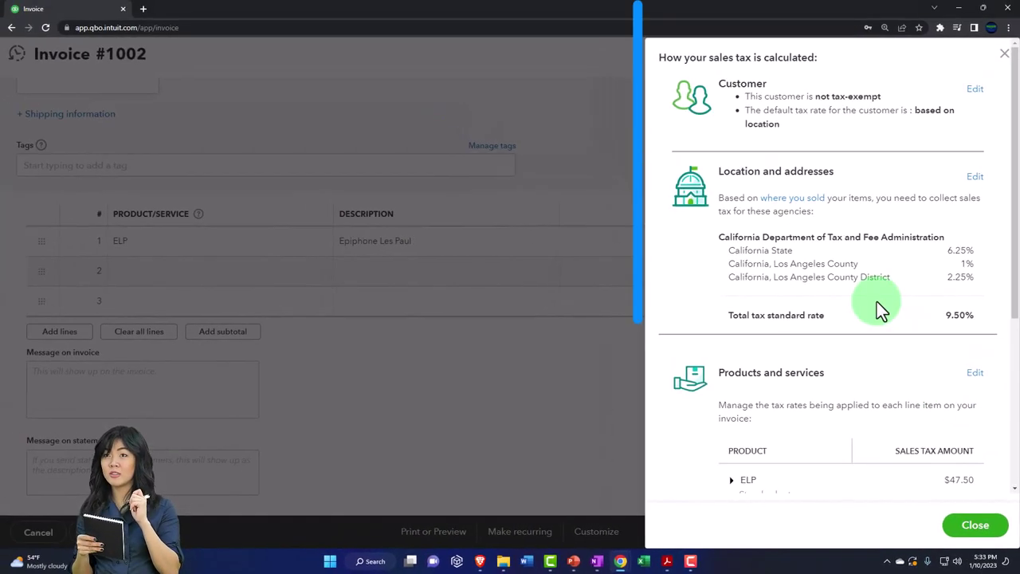
{"action": "scroll", "coordinate": [871, 300], "scroll_direction": "down", "scroll_amount": 3}
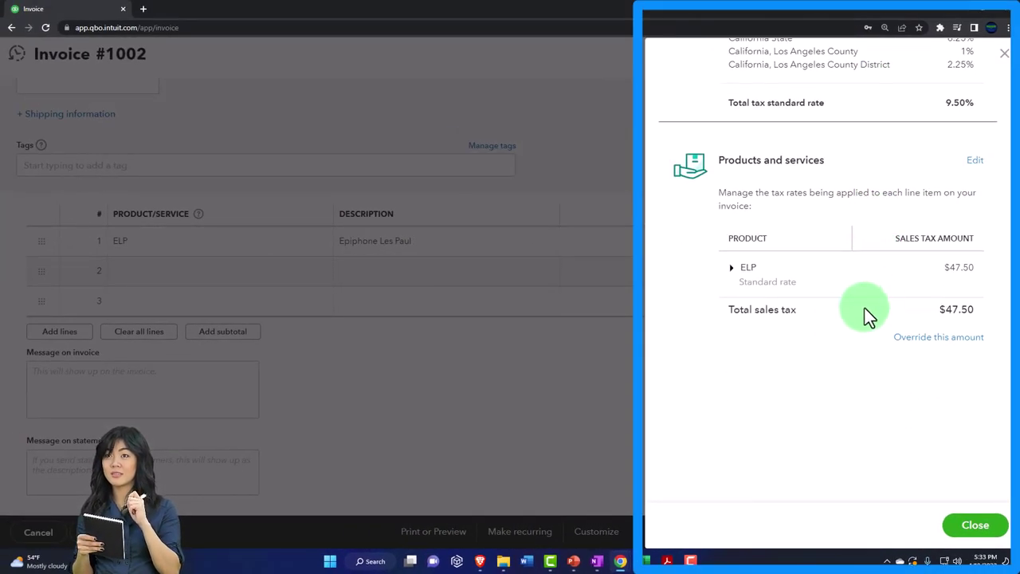
{"action": "left_click", "coordinate": [921, 337]}
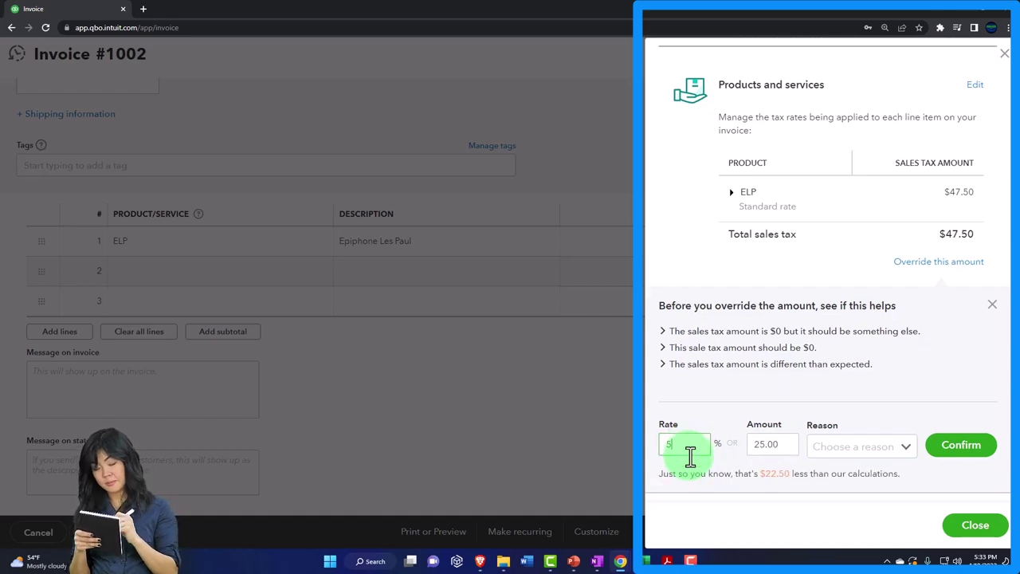
{"action": "left_click", "coordinate": [909, 447]}
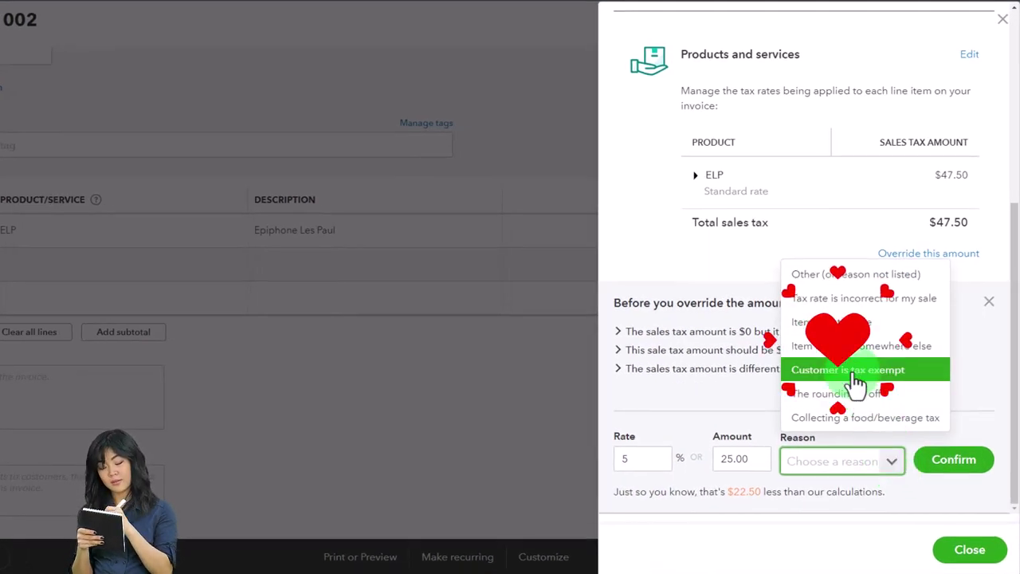
{"action": "left_click", "coordinate": [812, 273]}
{"action": "left_click", "coordinate": [954, 460]}
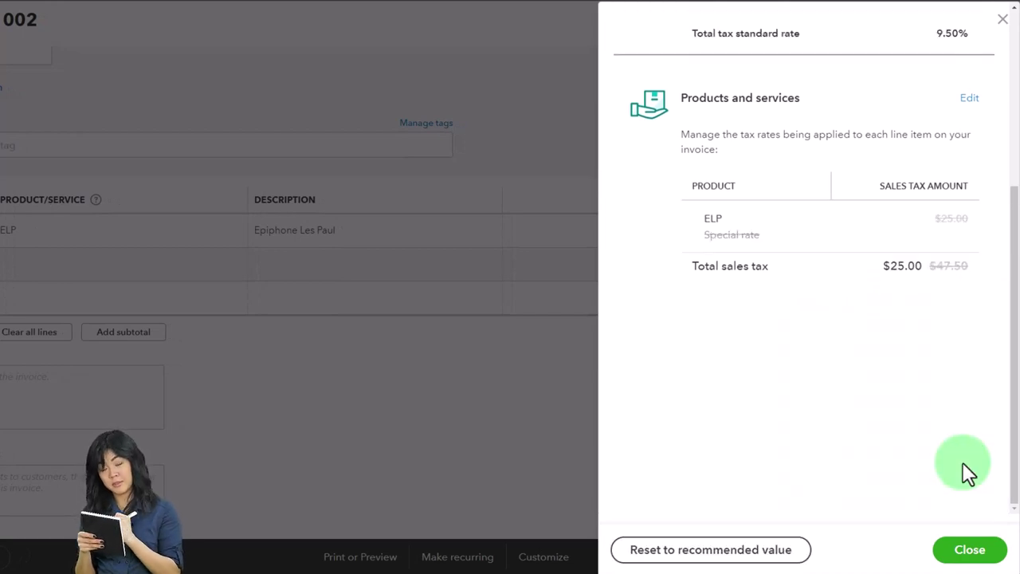
{"action": "left_click", "coordinate": [966, 549]}
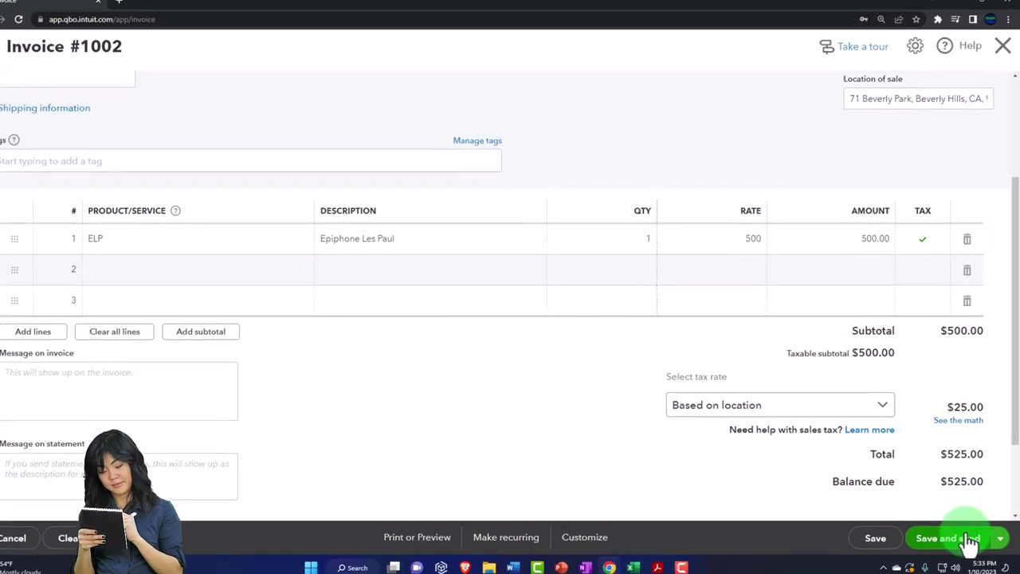
Close the invoice without saving it
{"action": "left_click", "coordinate": [873, 430]}
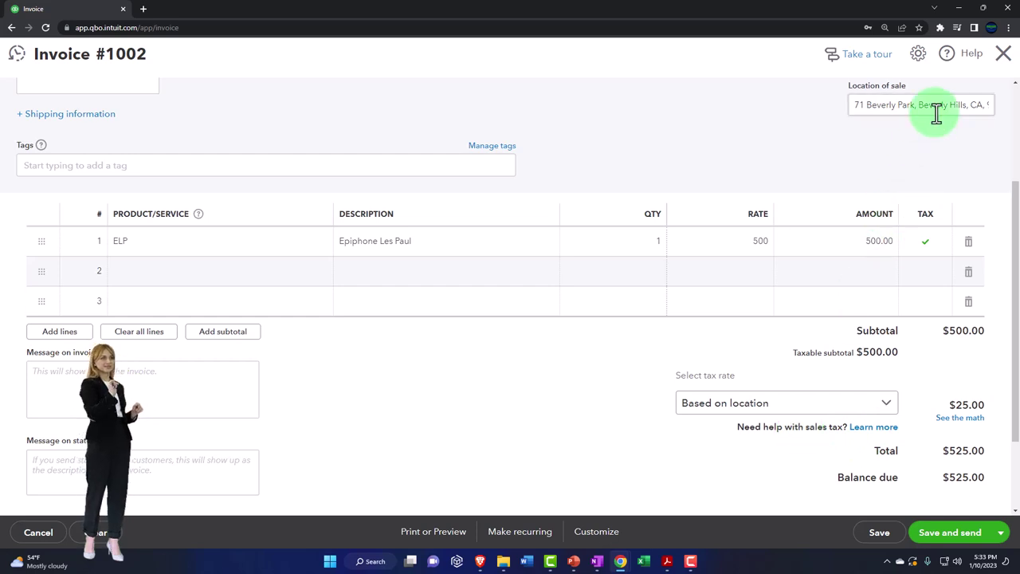
{"action": "left_click", "coordinate": [1003, 56]}
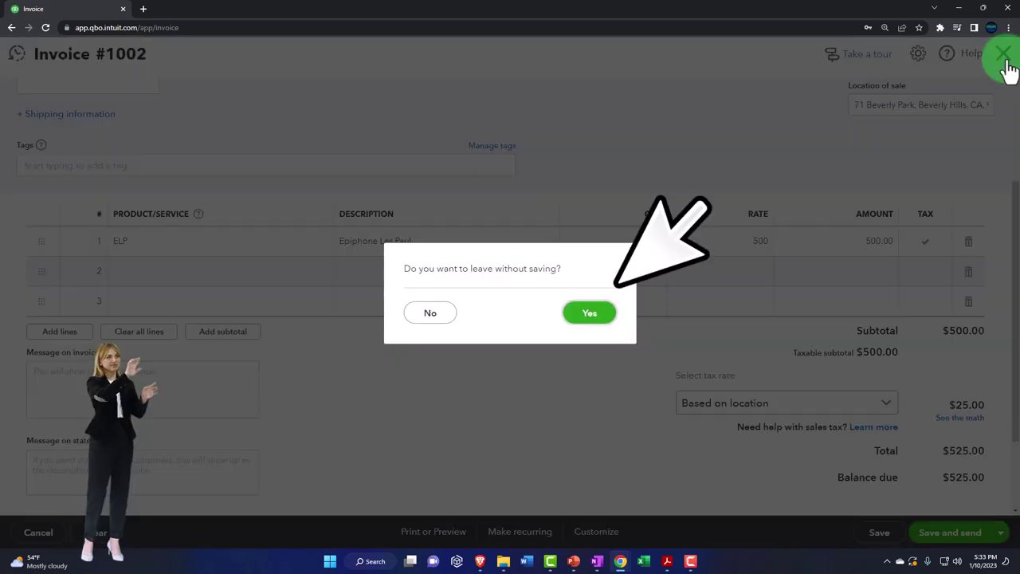
{"action": "left_click", "coordinate": [593, 315]}
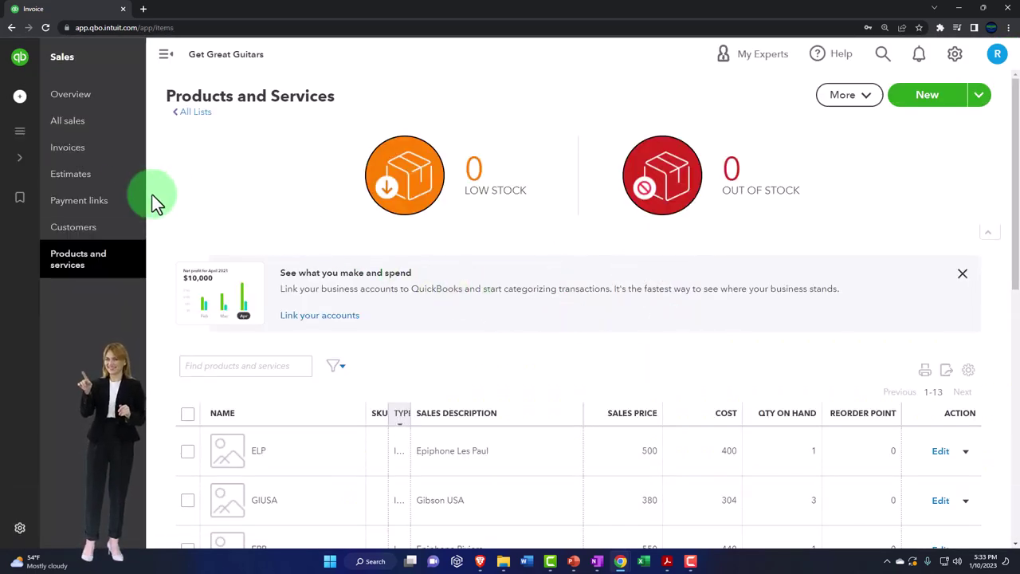
Open the Customers list in the Sales section
{"action": "left_click", "coordinate": [22, 130]}
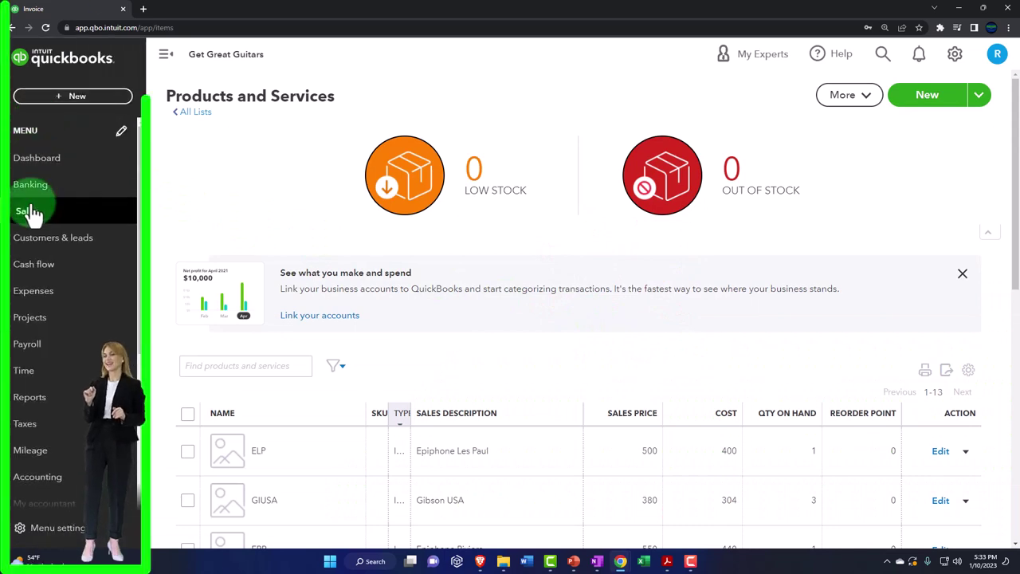
{"action": "left_click", "coordinate": [29, 212]}
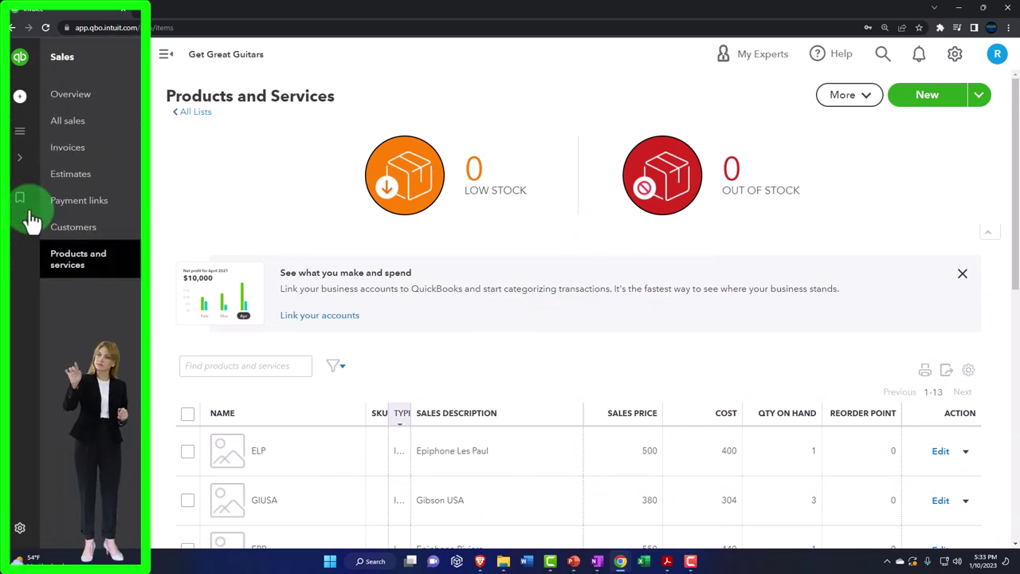
{"action": "left_click", "coordinate": [64, 227]}
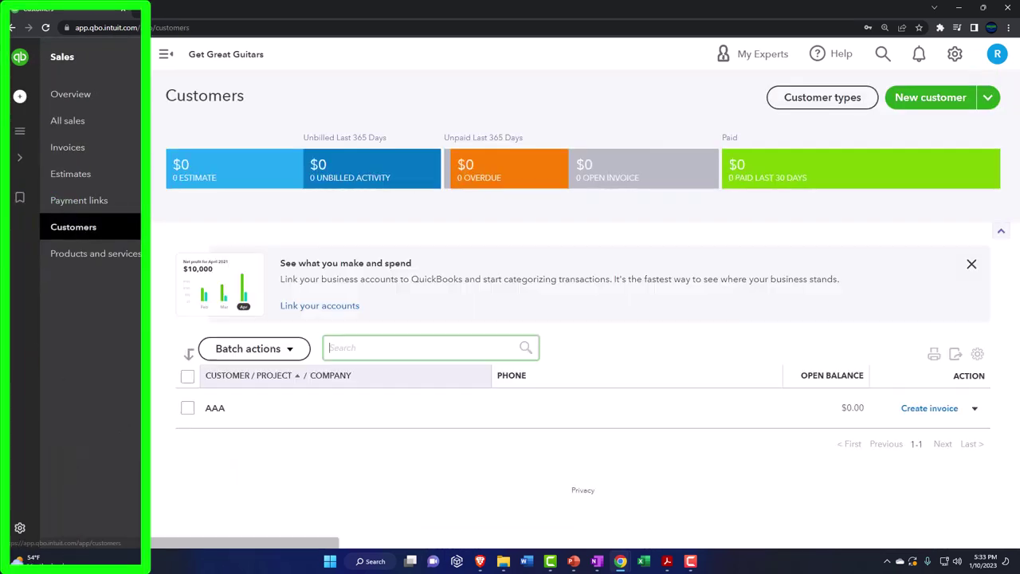
In the Sample Company window, look up where the Customers list sits within the Get paid & pay section
{"action": "left_click_drag", "start_coordinate": [1018, 239], "coordinate": [431, 24]}
{"action": "left_click", "coordinate": [186, 152]}
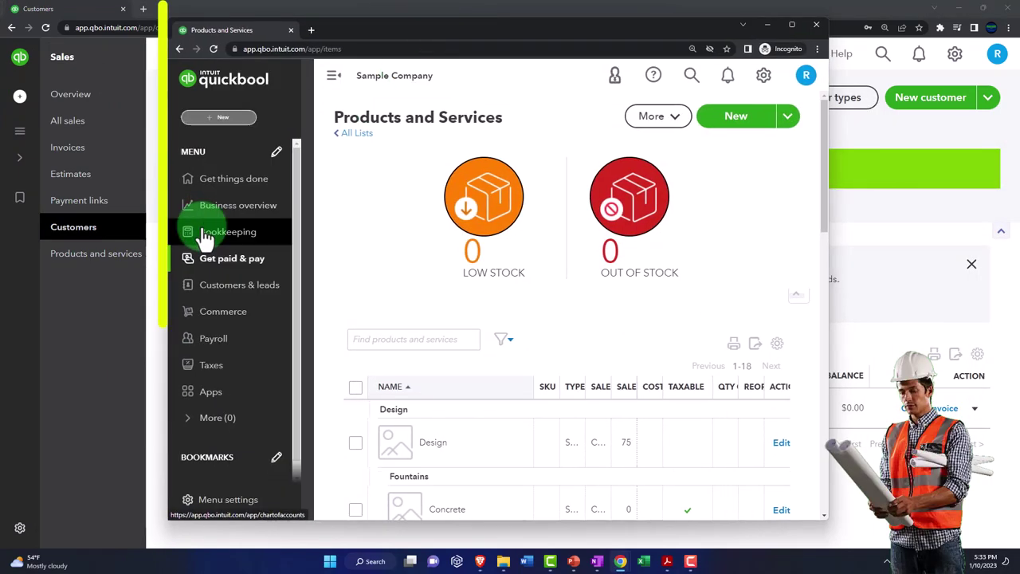
{"action": "left_click", "coordinate": [206, 263]}
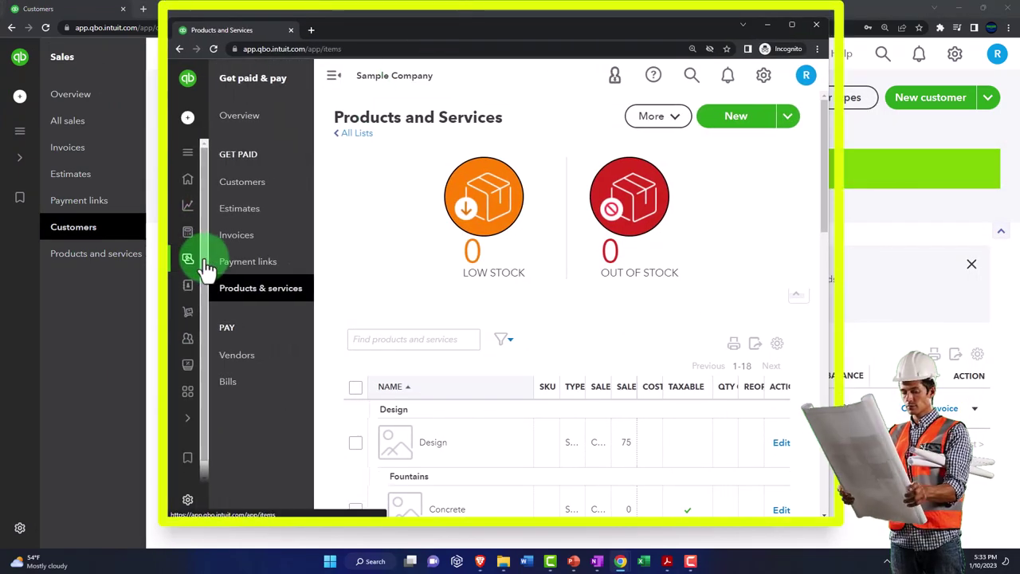
{"action": "left_click", "coordinate": [248, 191]}
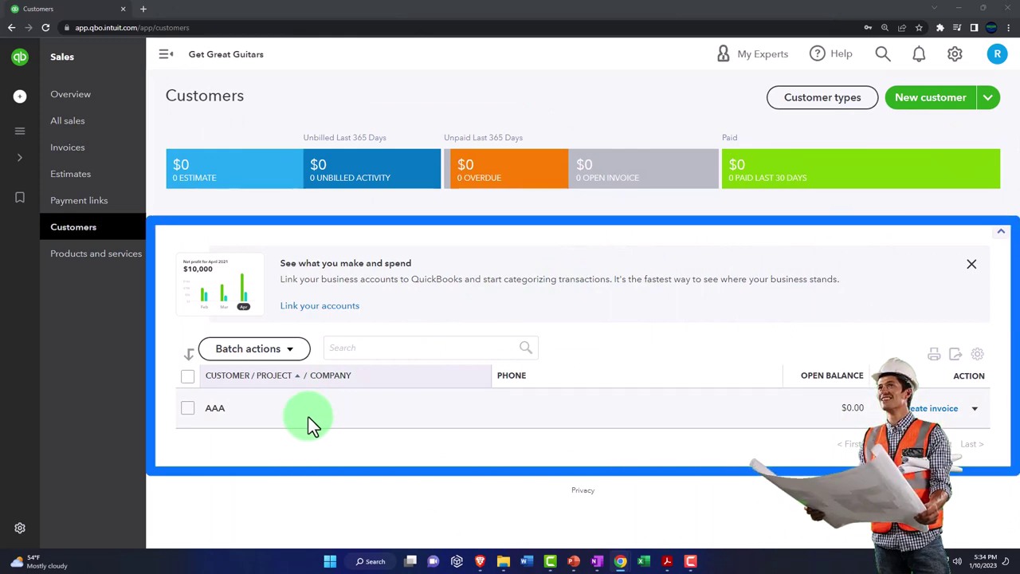
Open customer AAA's record for editing and examine the tax rate choices in its Taxes settings
{"action": "left_click", "coordinate": [218, 410]}
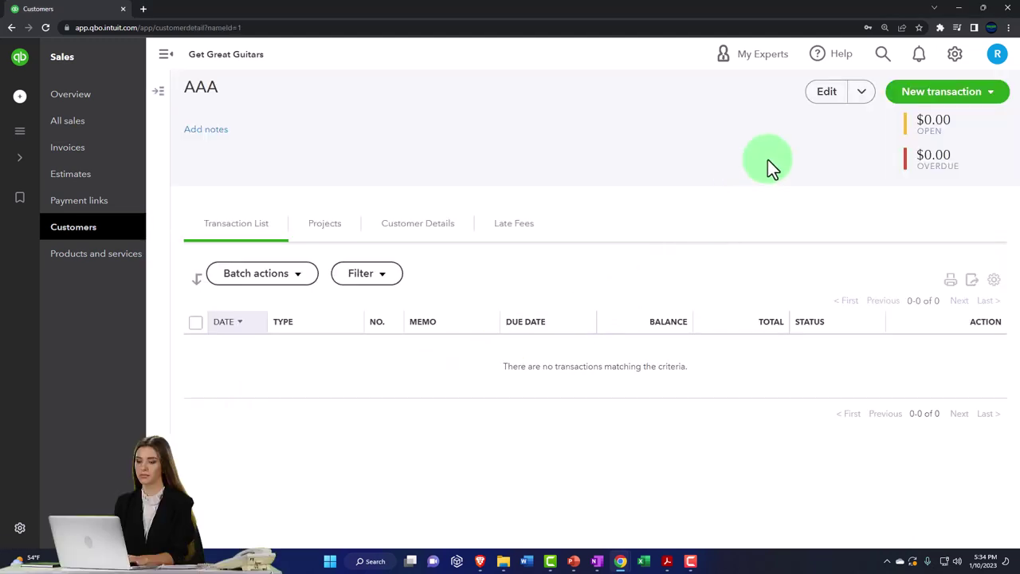
{"action": "left_click", "coordinate": [825, 98]}
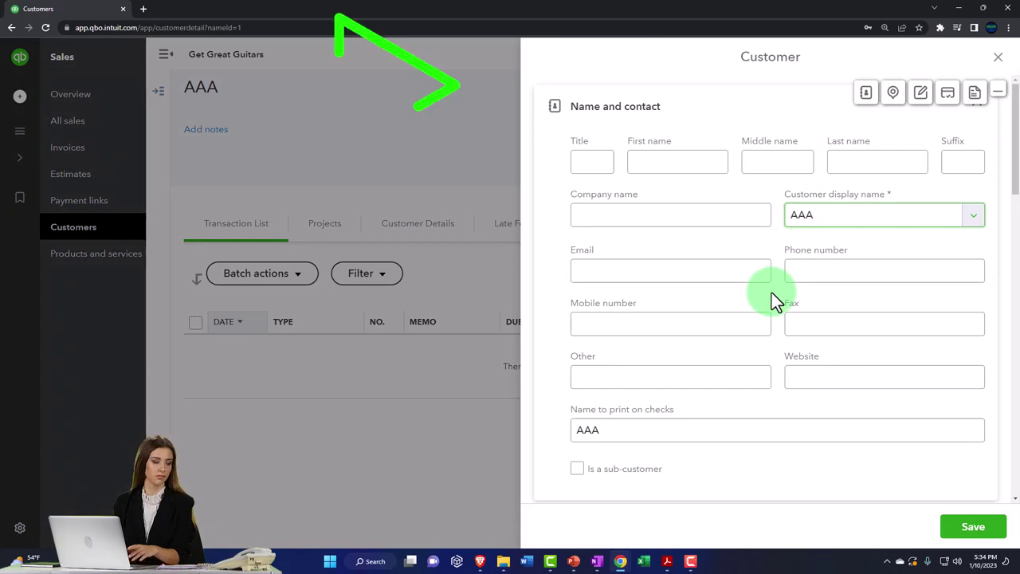
{"action": "scroll", "coordinate": [771, 293], "scroll_direction": "down", "scroll_amount": 7}
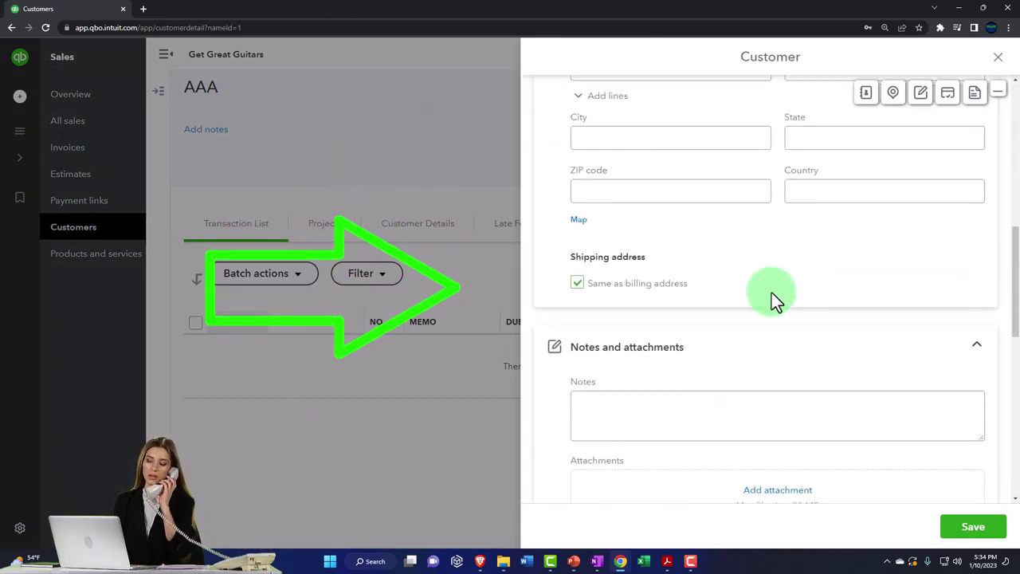
{"action": "scroll", "coordinate": [771, 292], "scroll_direction": "down", "scroll_amount": 6}
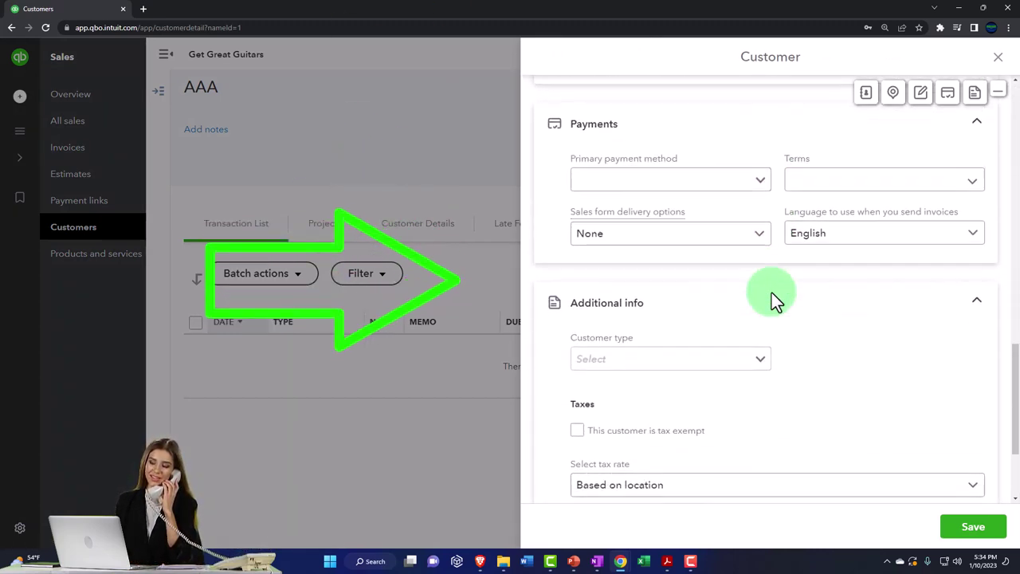
{"action": "scroll", "coordinate": [771, 293], "scroll_direction": "down", "scroll_amount": 2}
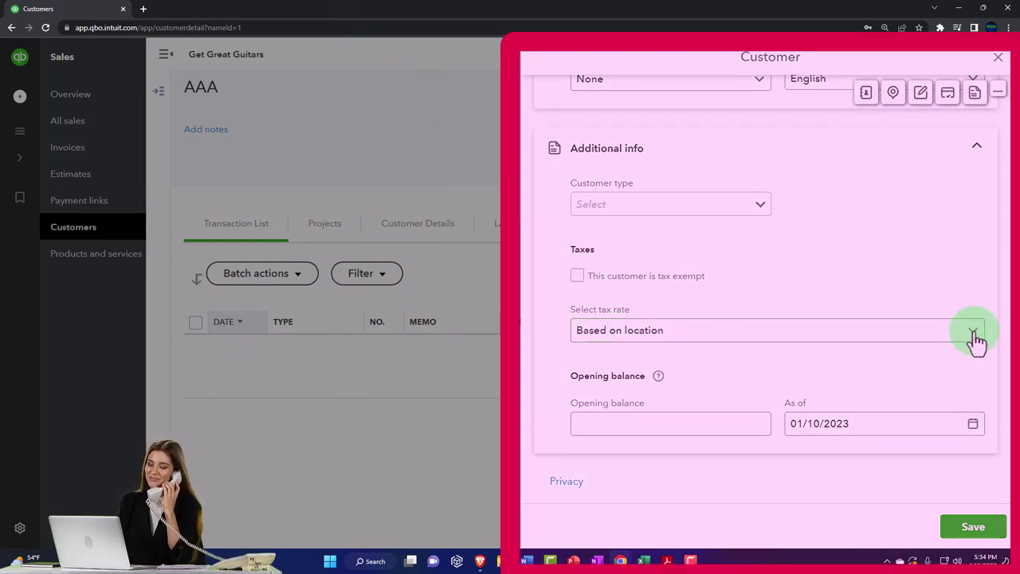
{"action": "left_click", "coordinate": [973, 331]}
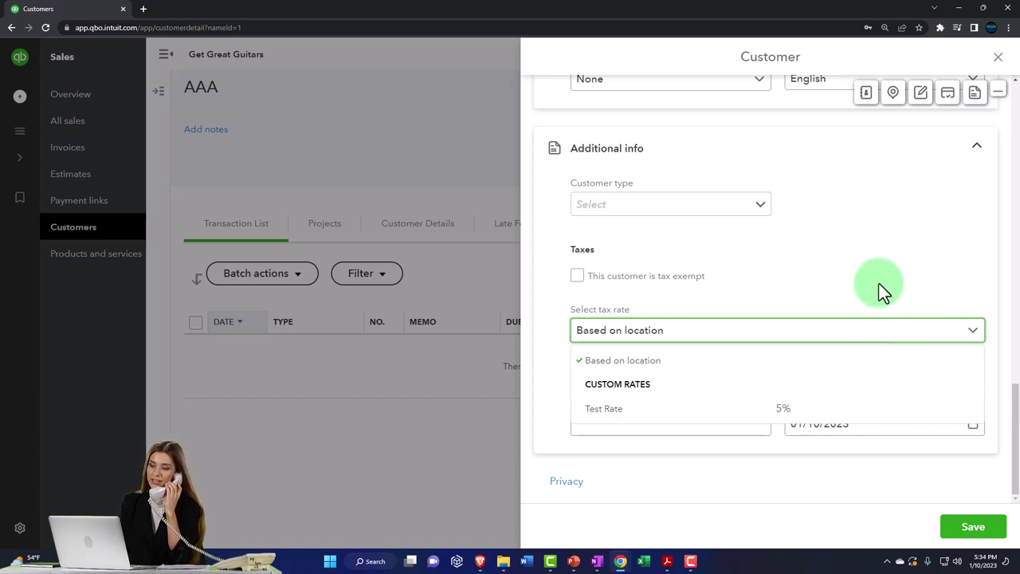
{"action": "left_click", "coordinate": [871, 341]}
{"action": "left_click", "coordinate": [872, 341]}
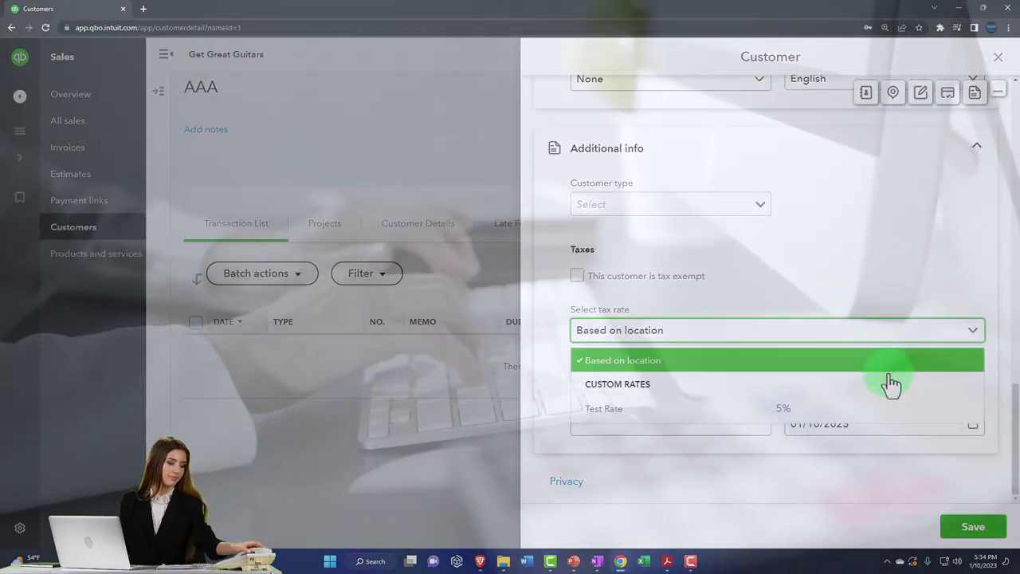
{"action": "left_click", "coordinate": [853, 285]}
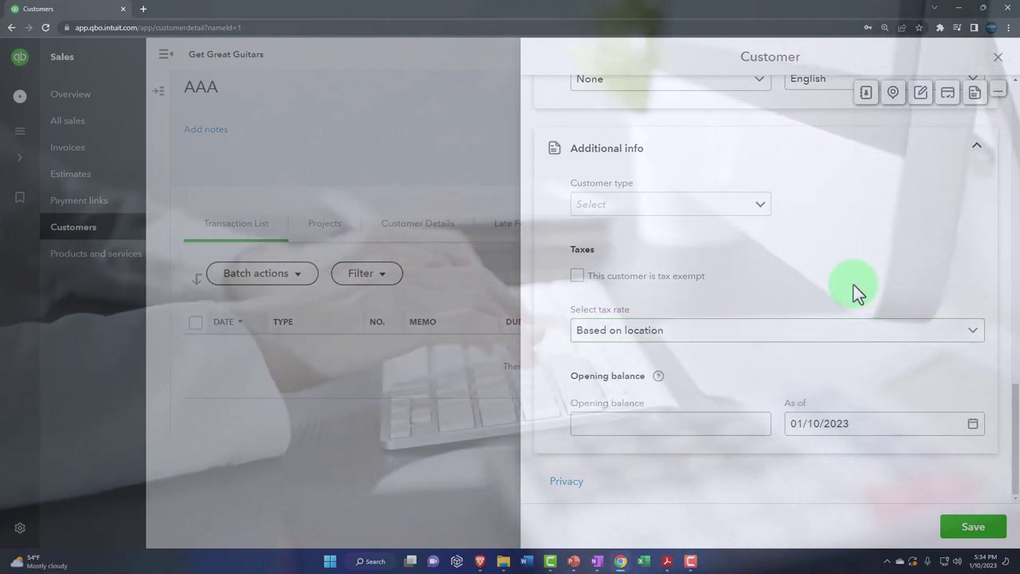
Mark customer AAA as tax exempt with the reason Charitable organization, leave the exemption details blank, and save the record
{"action": "left_click", "coordinate": [578, 277]}
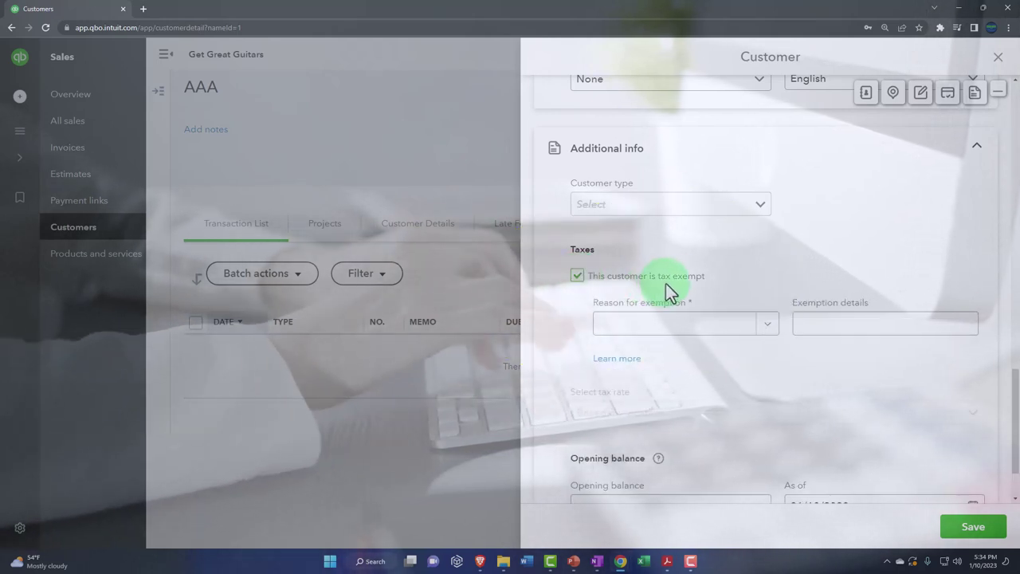
{"action": "left_click", "coordinate": [763, 325]}
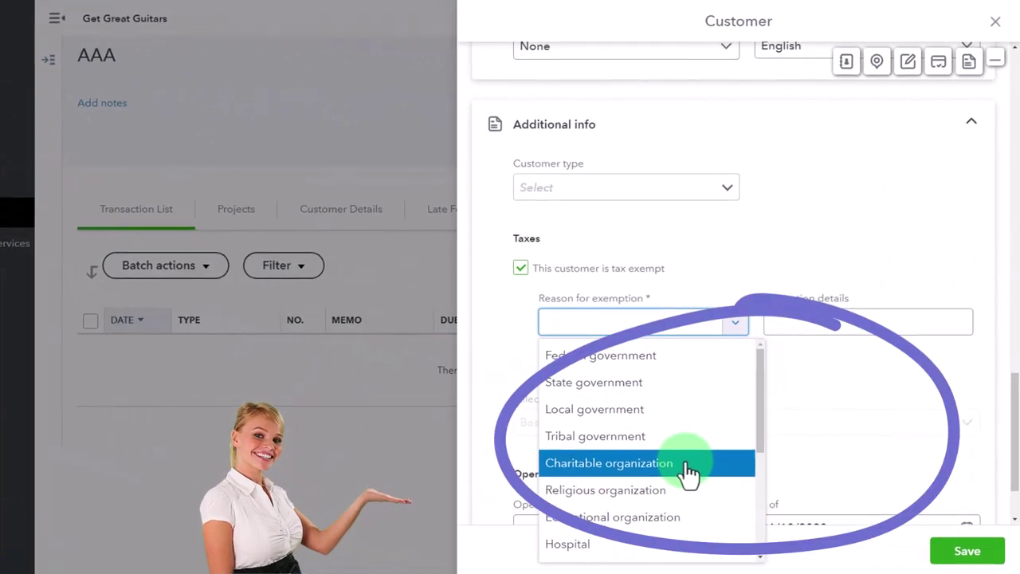
{"action": "left_click", "coordinate": [688, 471]}
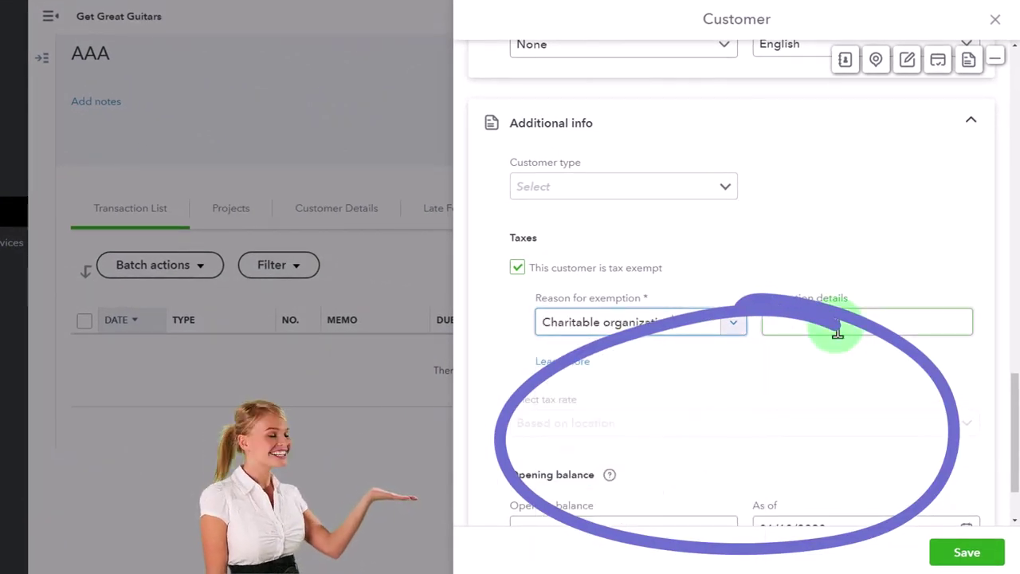
{"action": "left_click", "coordinate": [837, 323]}
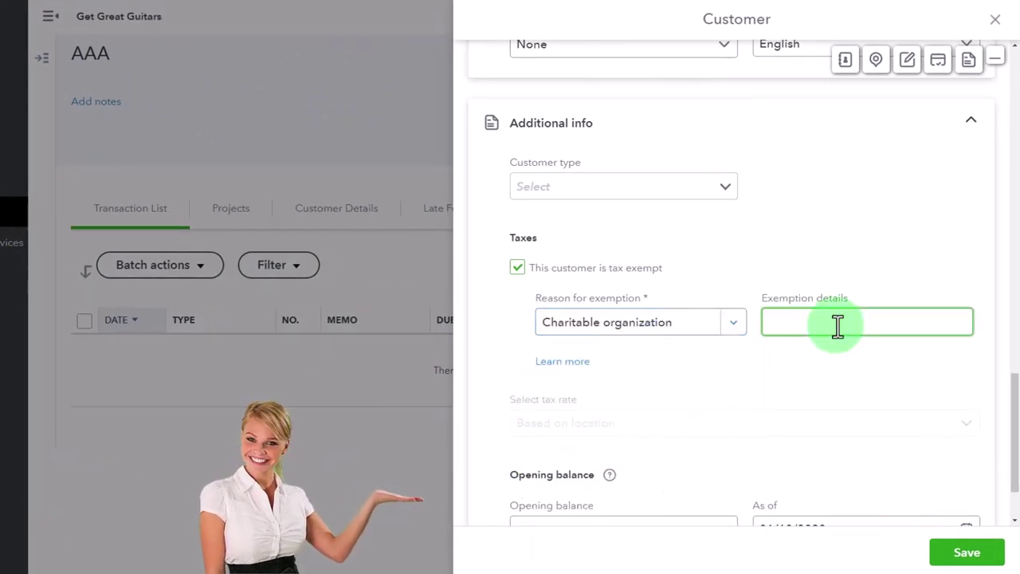
{"action": "left_click", "coordinate": [960, 554]}
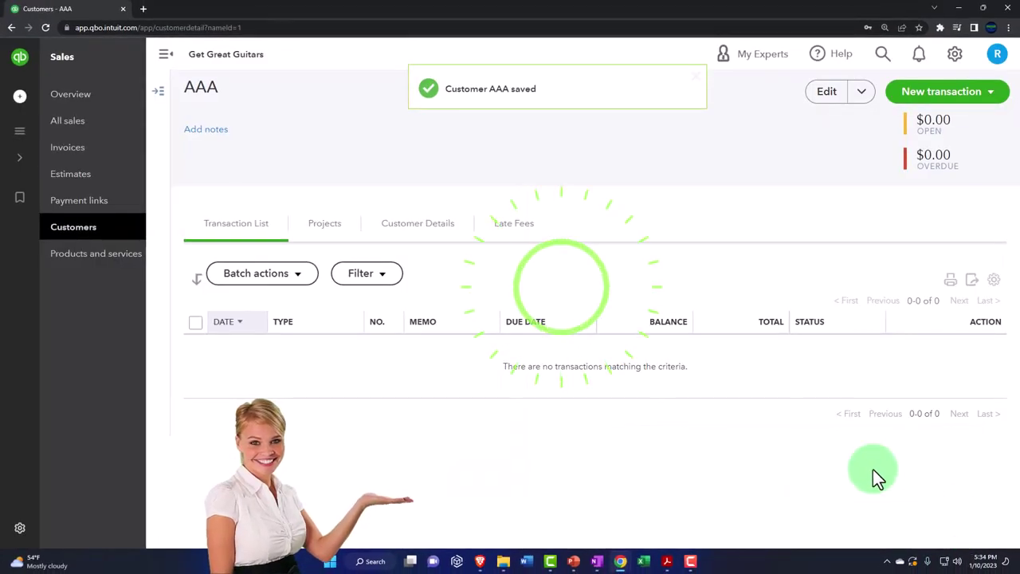
Create an invoice for customer AAA with one ELP (Epiphone Les Paul) as the first line item
{"action": "left_click", "coordinate": [25, 98]}
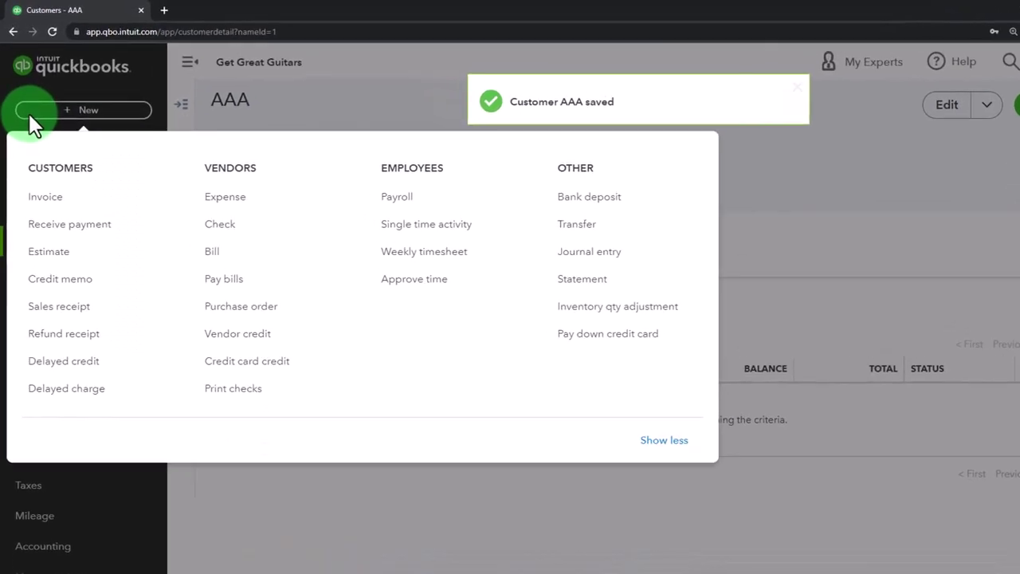
{"action": "left_click", "coordinate": [40, 173]}
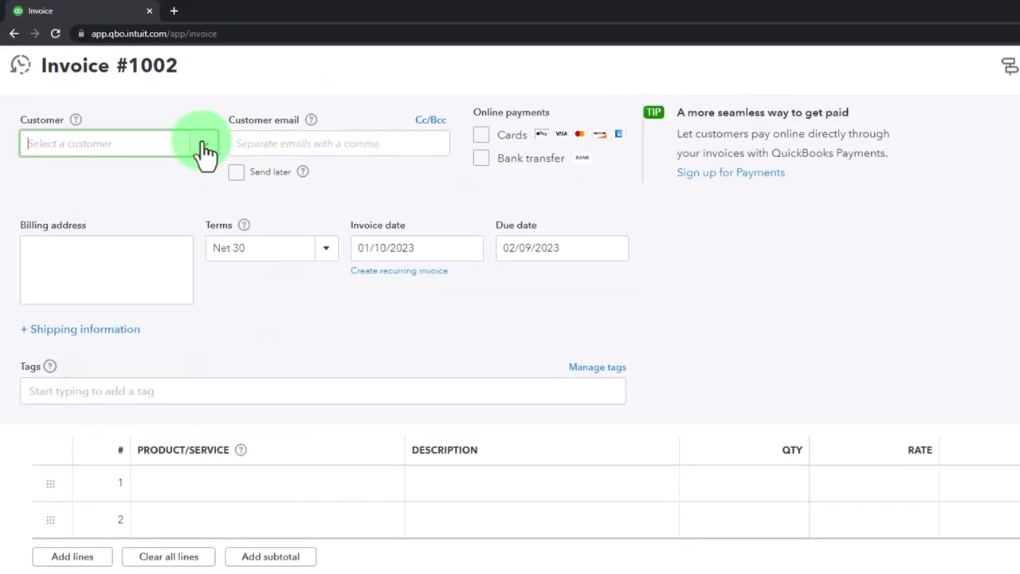
{"action": "left_click", "coordinate": [206, 153]}
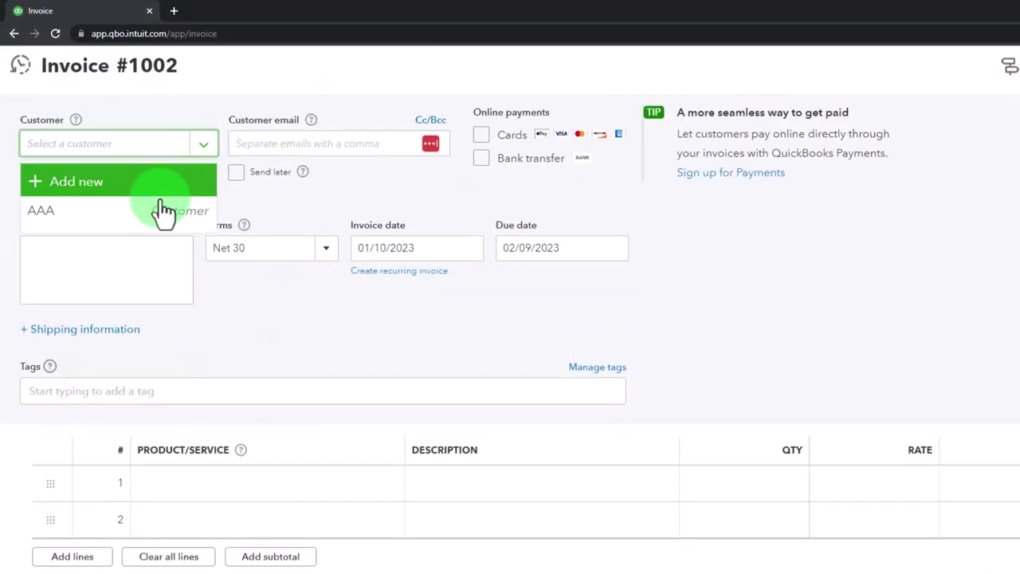
{"action": "left_click", "coordinate": [123, 212]}
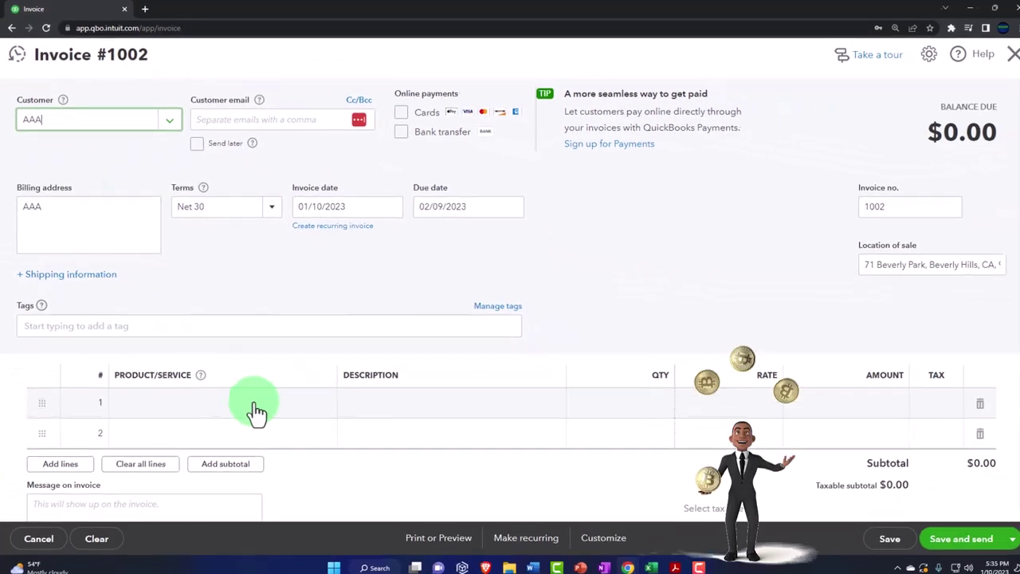
{"action": "left_click", "coordinate": [257, 412]}
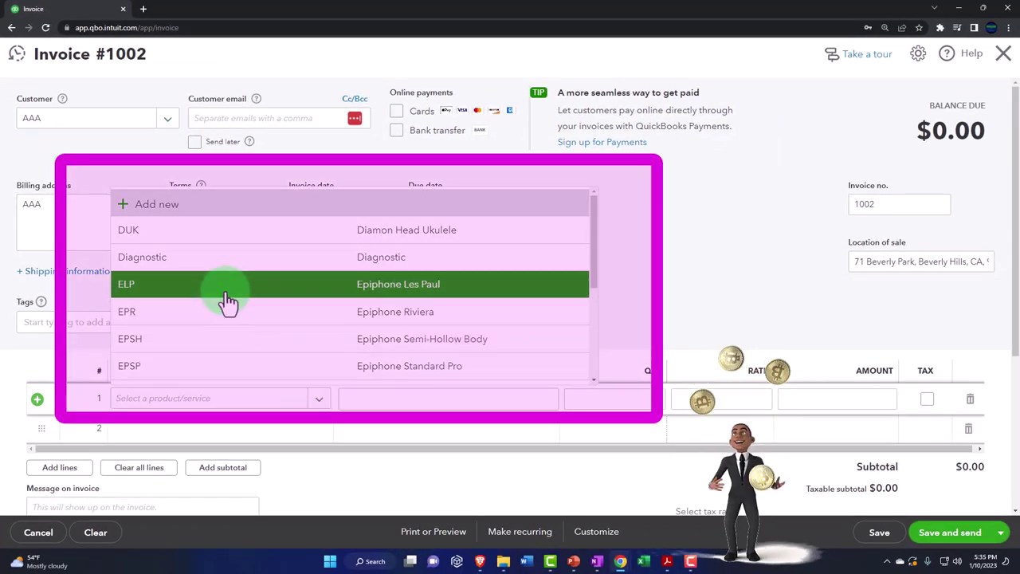
{"action": "left_click", "coordinate": [227, 285]}
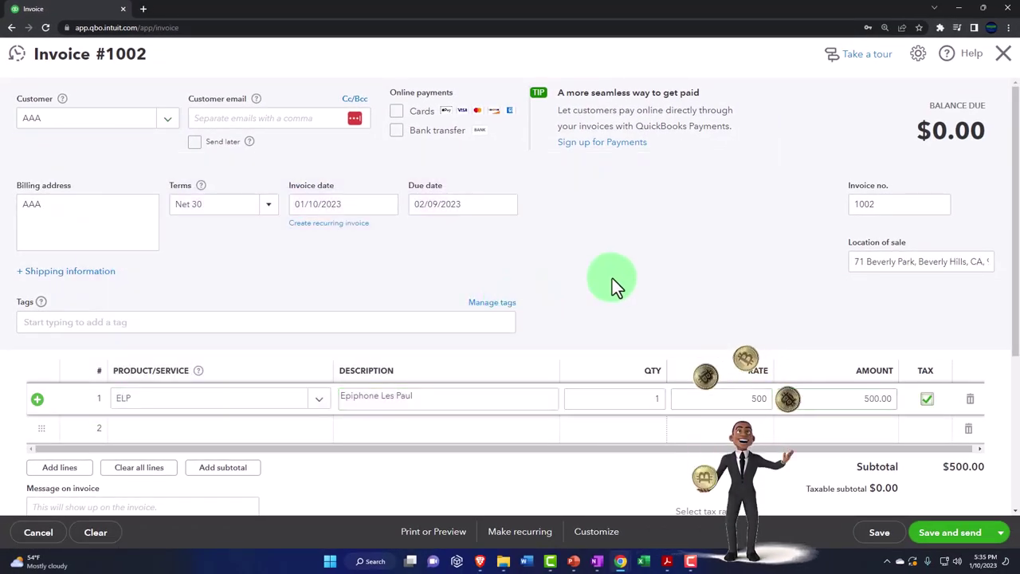
{"action": "key", "text": "Tab"}
Check the sales tax in the exempt customer's invoice totals, and leave the invoice without saving it
{"action": "scroll", "coordinate": [820, 343], "scroll_direction": "down", "scroll_amount": 1}
{"action": "scroll", "coordinate": [821, 343], "scroll_direction": "down", "scroll_amount": 2}
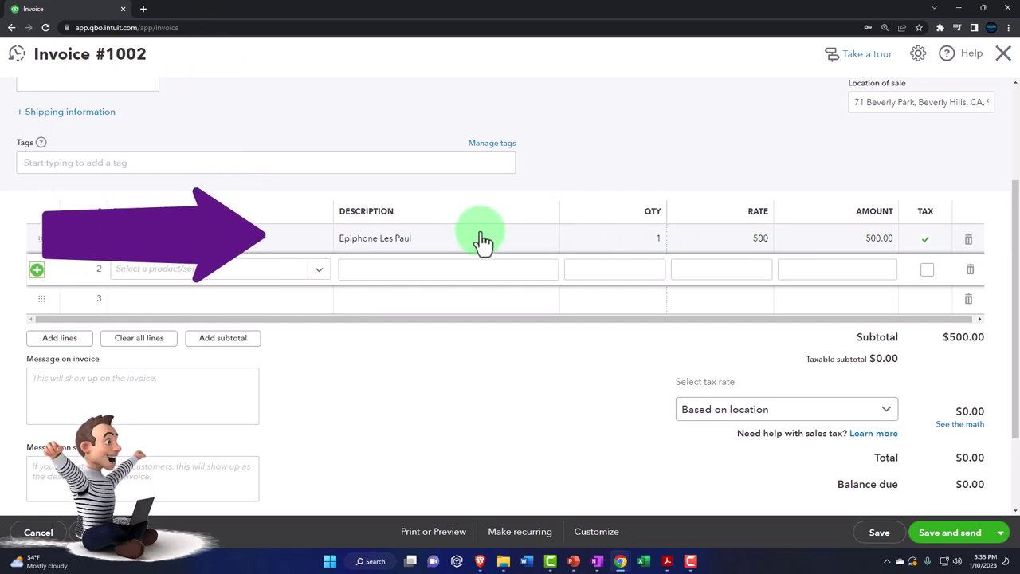
{"action": "left_click", "coordinate": [1001, 59]}
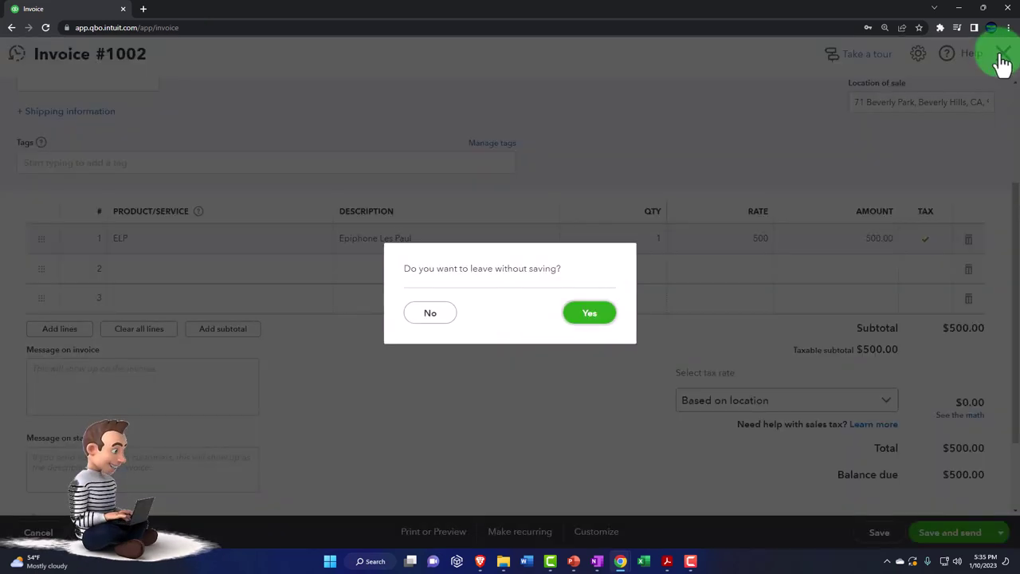
{"action": "left_click", "coordinate": [588, 313]}
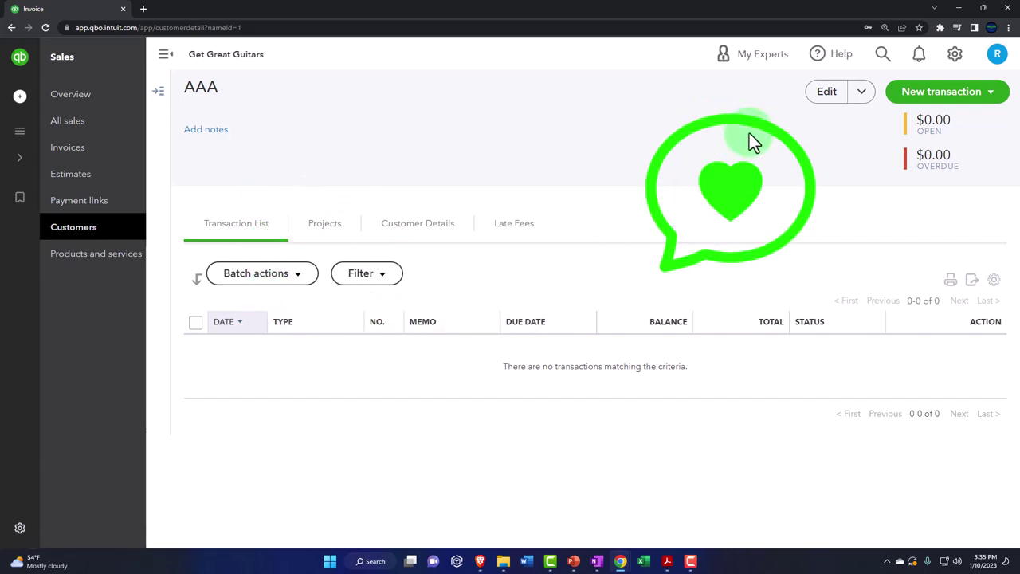
Remove the tax exemption from customer AAA, set the tax rate to Test Rate (5%), and save the record
{"action": "left_click", "coordinate": [823, 94]}
{"action": "scroll", "coordinate": [731, 287], "scroll_direction": "down", "scroll_amount": 3}
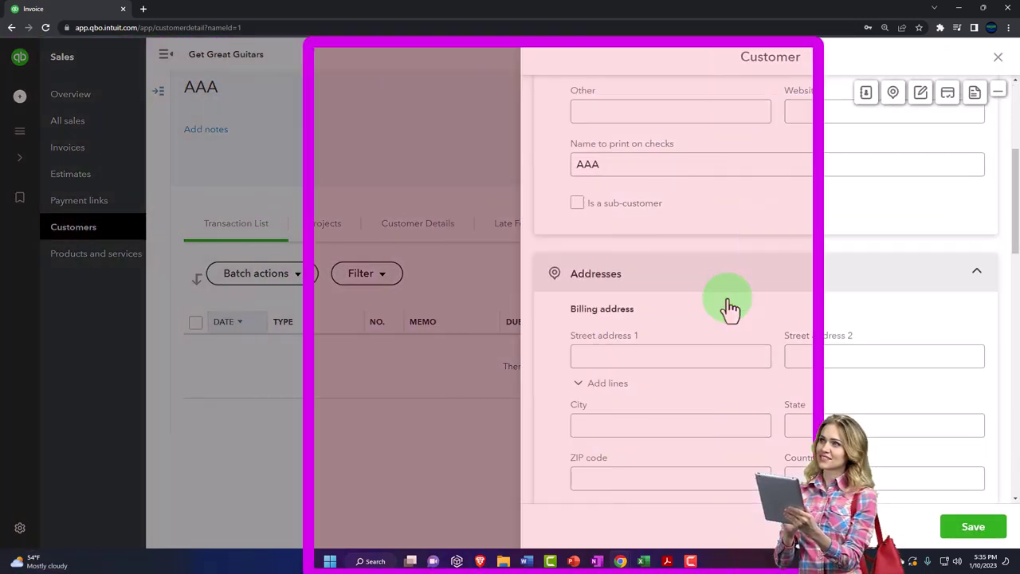
{"action": "scroll", "coordinate": [731, 308], "scroll_direction": "down", "scroll_amount": 15}
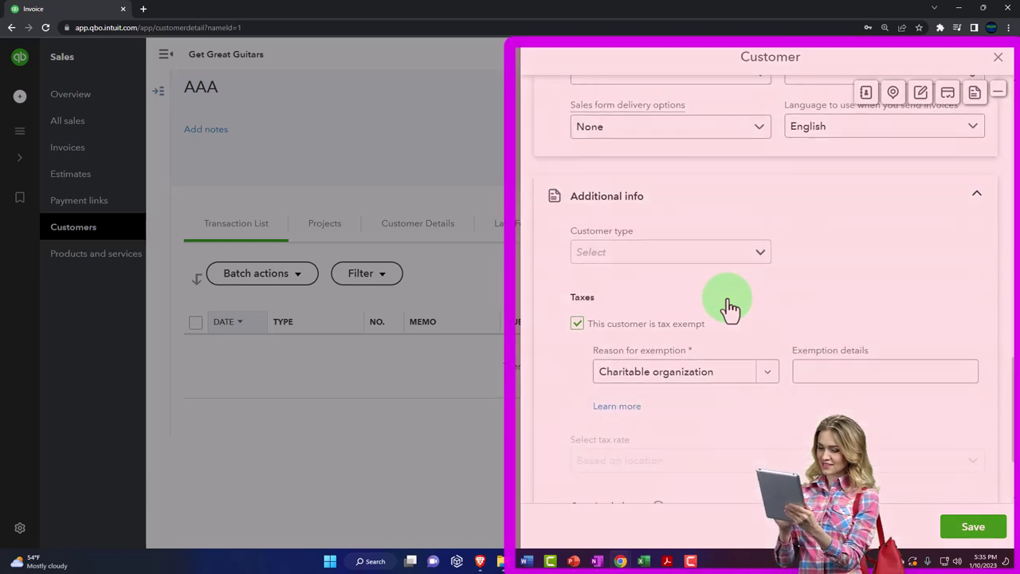
{"action": "scroll", "coordinate": [731, 309], "scroll_direction": "down", "scroll_amount": 1}
{"action": "left_click", "coordinate": [576, 275]}
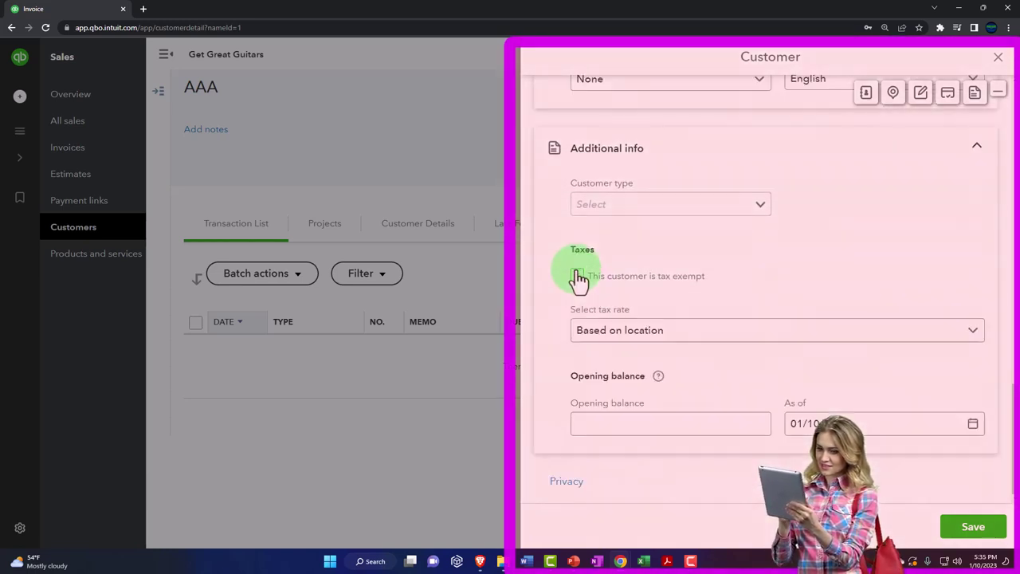
{"action": "left_click", "coordinate": [948, 333]}
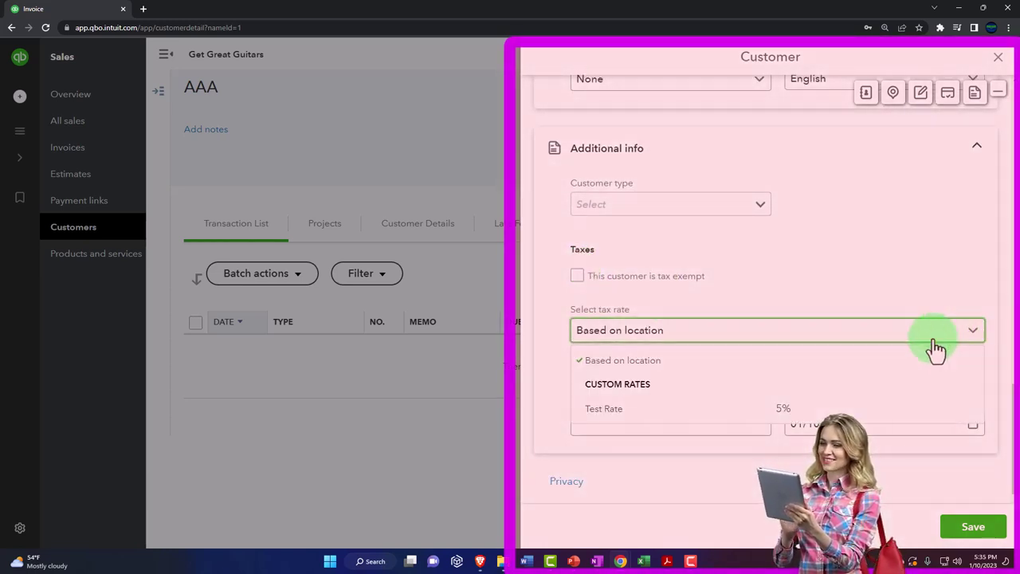
{"action": "left_click", "coordinate": [637, 409]}
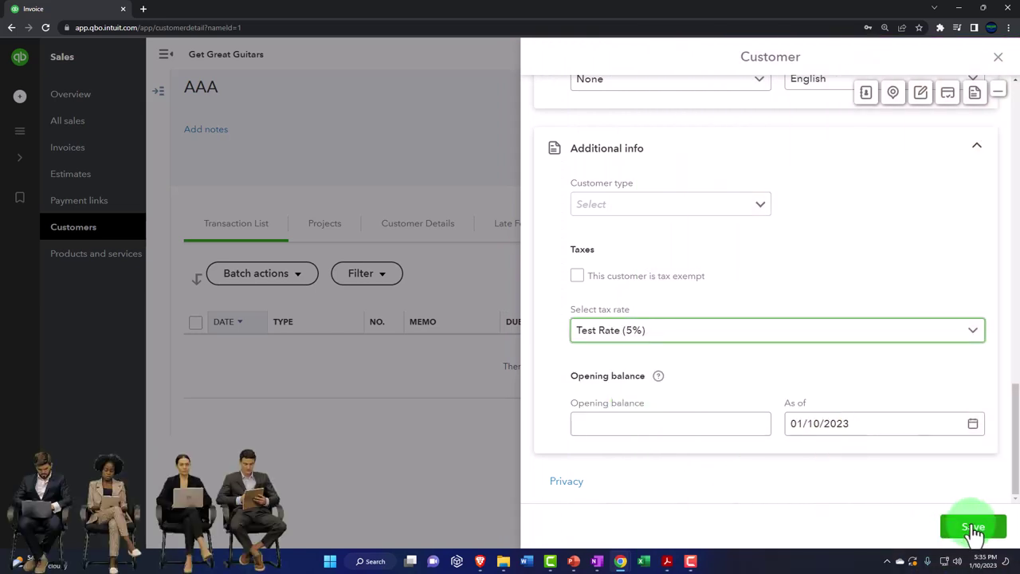
{"action": "left_click", "coordinate": [973, 529]}
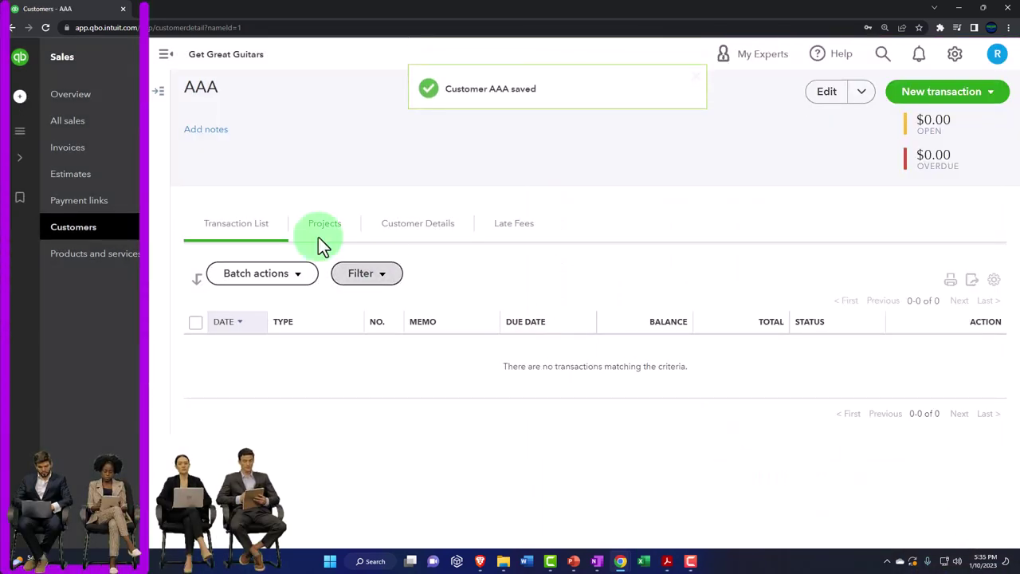
Start a new invoice for customer AAA and add one ELP (Epiphone Les Paul) as a line item to calculate its tax
{"action": "left_click", "coordinate": [24, 104]}
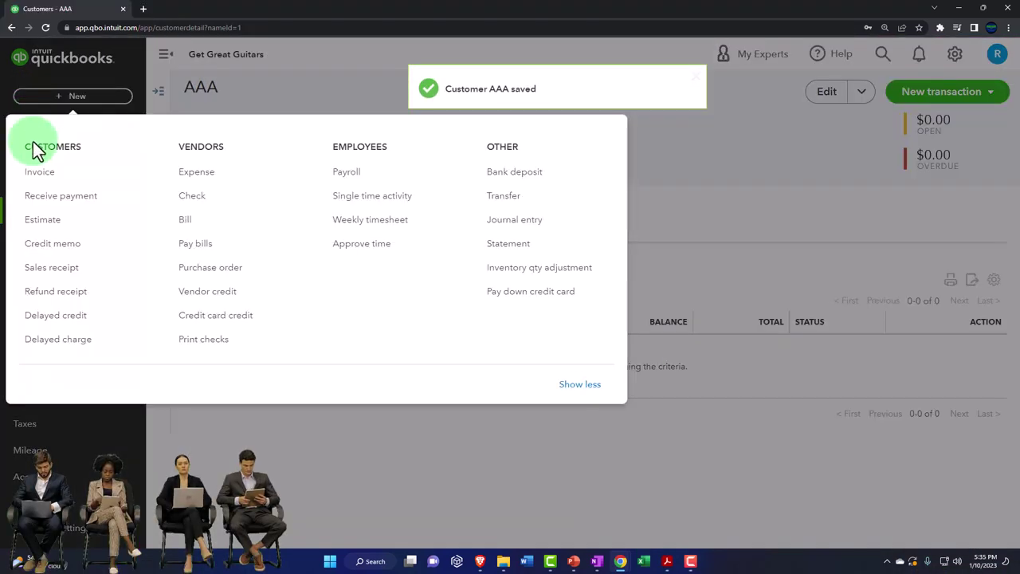
{"action": "left_click", "coordinate": [40, 172]}
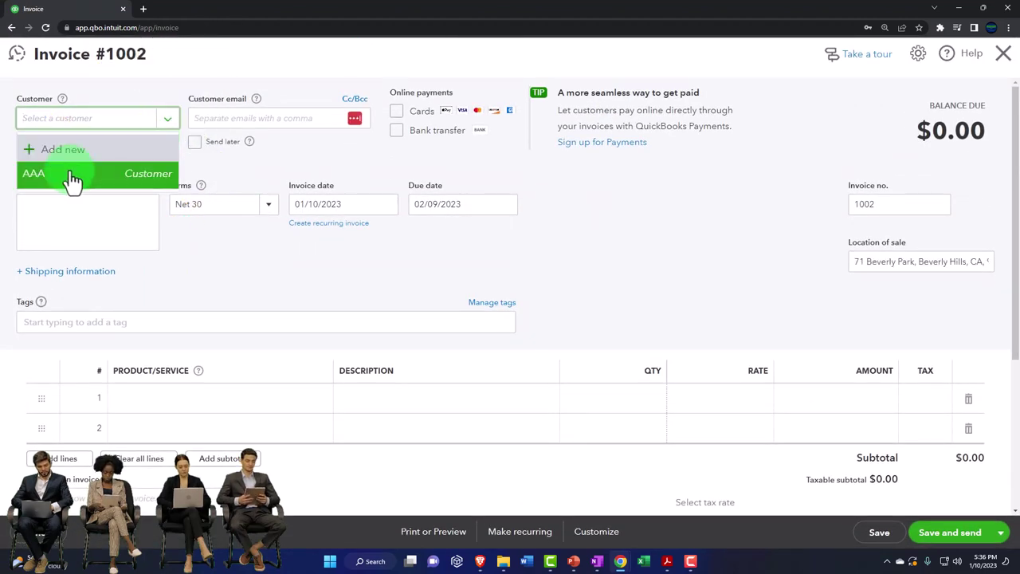
{"action": "left_click", "coordinate": [70, 172]}
{"action": "left_click", "coordinate": [162, 410]}
{"action": "left_click", "coordinate": [320, 402]}
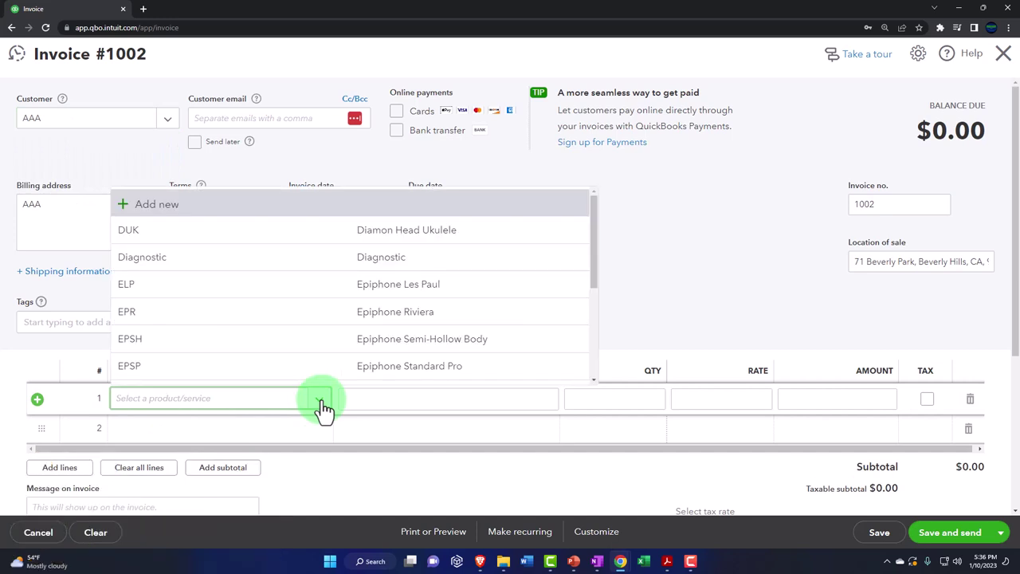
{"action": "left_click", "coordinate": [263, 291]}
{"action": "key", "text": "Tab"}
{"action": "key", "text": "Tab"}
{"action": "key", "text": "Tab"}
{"action": "key", "text": "Tab"}
{"action": "key", "text": "Tab"}
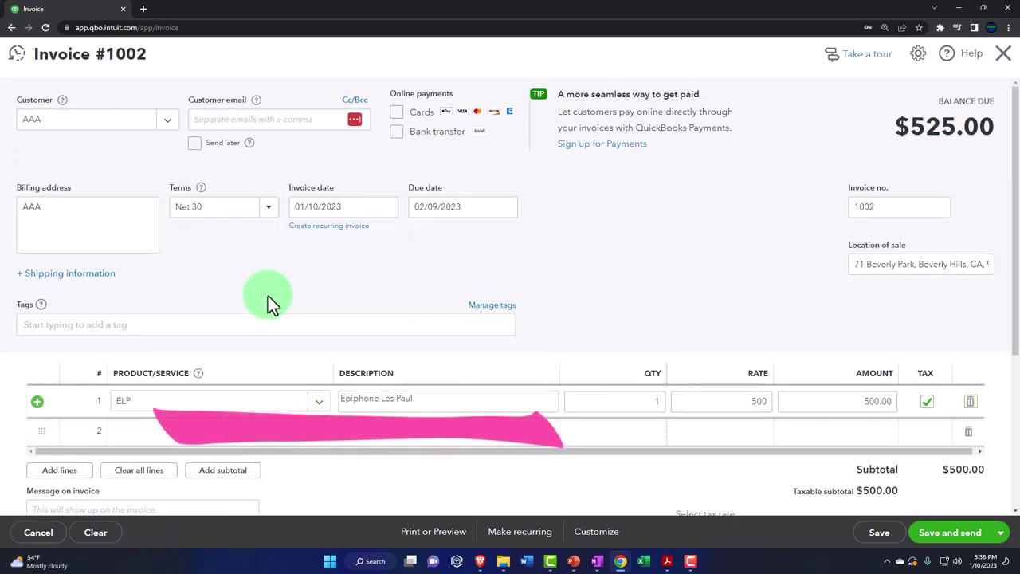
Check the sales tax in the invoice totals and view the available tax rates, keeping Test Rate (5%)
{"action": "key", "text": "Tab"}
{"action": "key", "text": "Tab"}
{"action": "scroll", "coordinate": [268, 295], "scroll_direction": "down", "scroll_amount": 2}
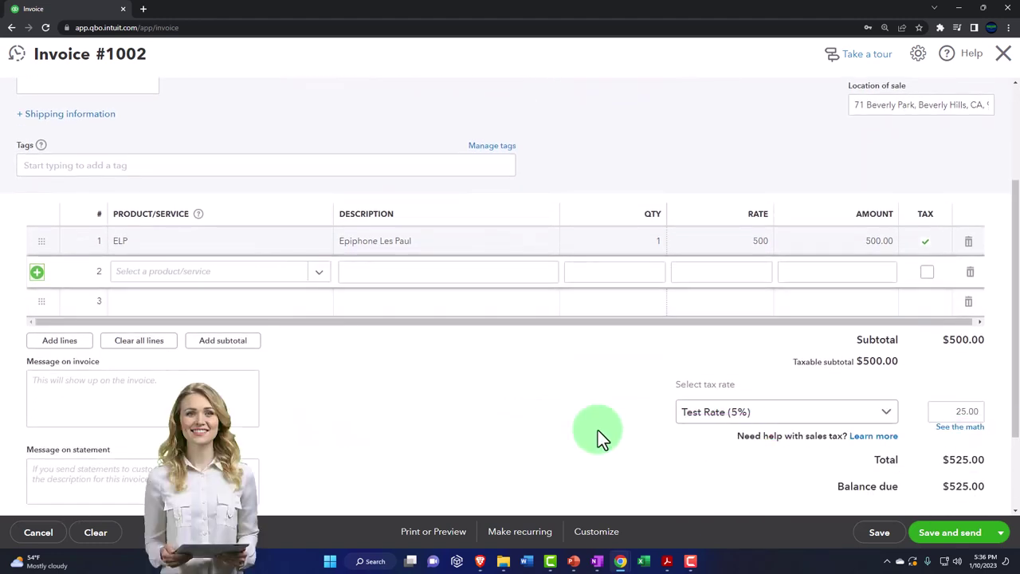
{"action": "left_click", "coordinate": [884, 414]}
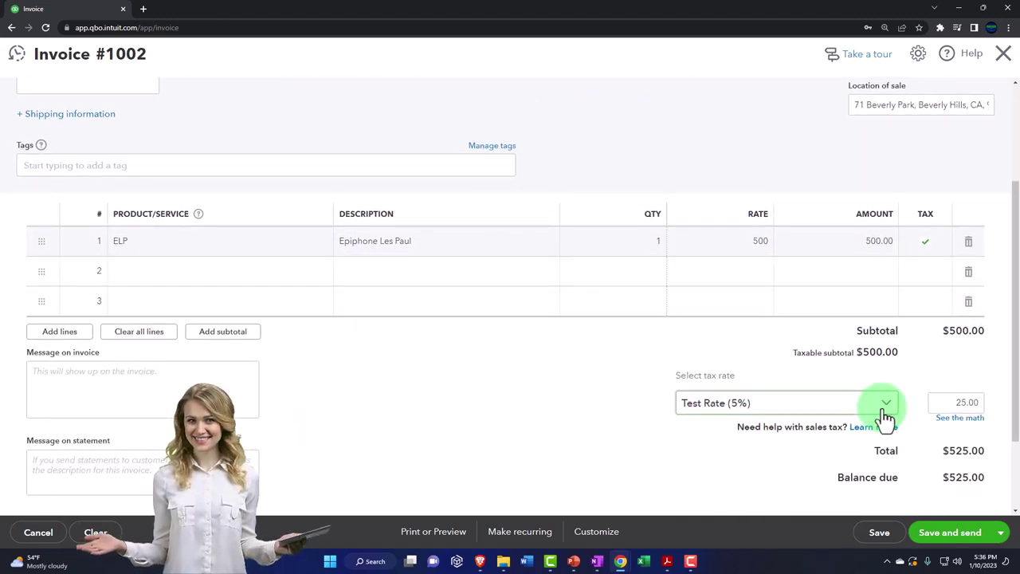
{"action": "left_click", "coordinate": [885, 414]}
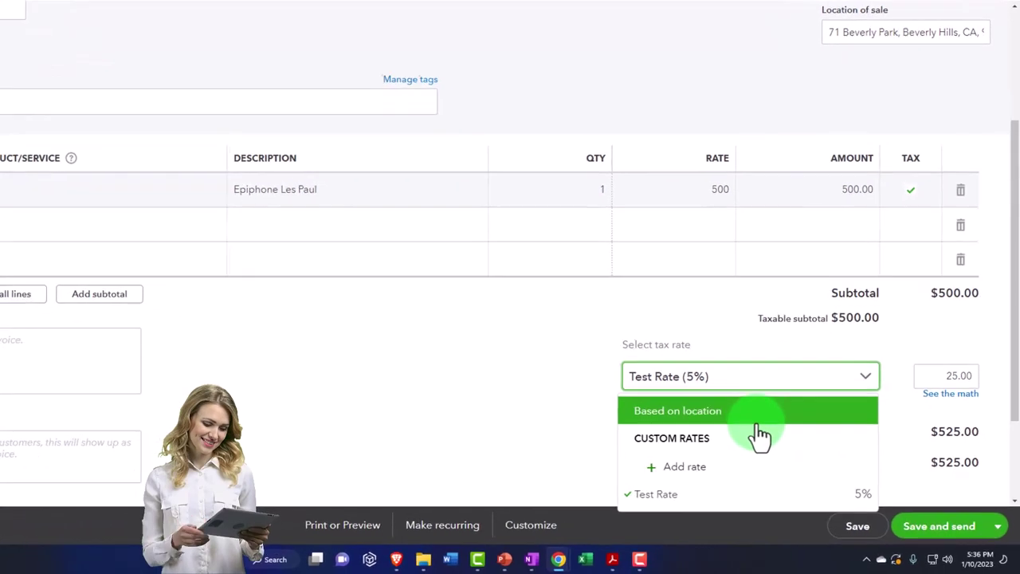
{"action": "left_click", "coordinate": [438, 419]}
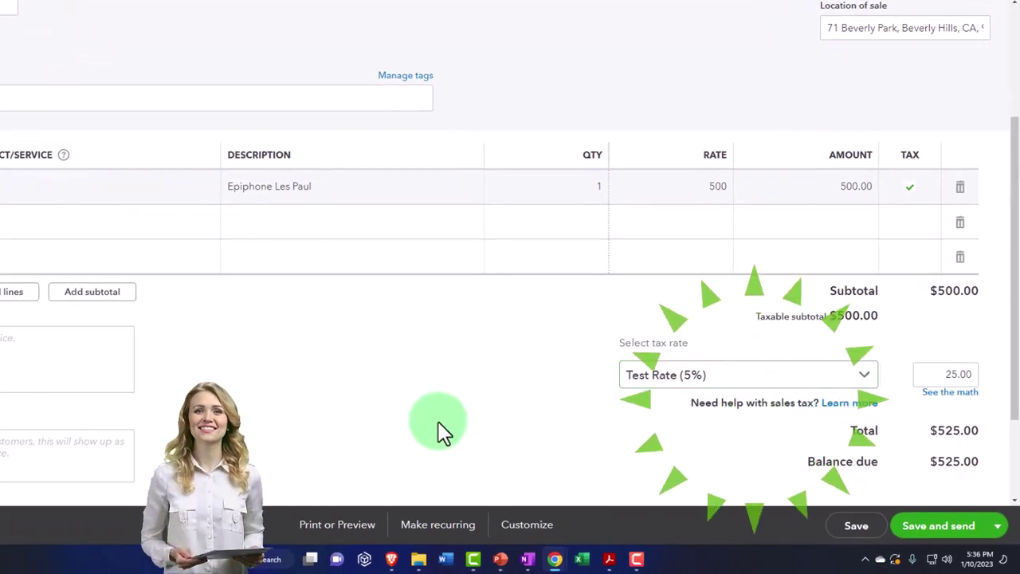
Replace the ELP line item with the Diagnostic service to test its taxability, and leave the invoice without saving it
{"action": "left_click", "coordinate": [155, 192]}
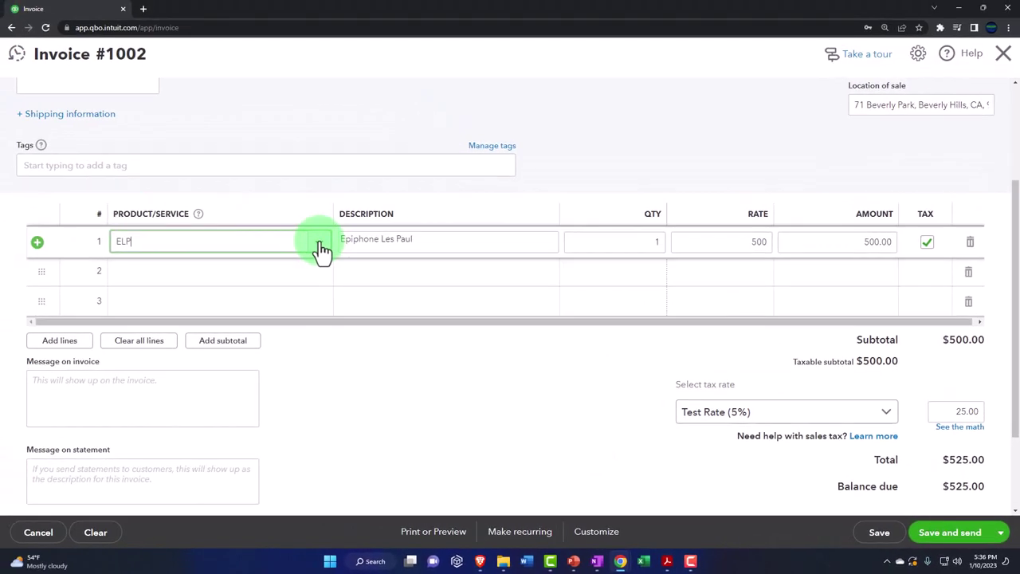
{"action": "left_click", "coordinate": [319, 247]}
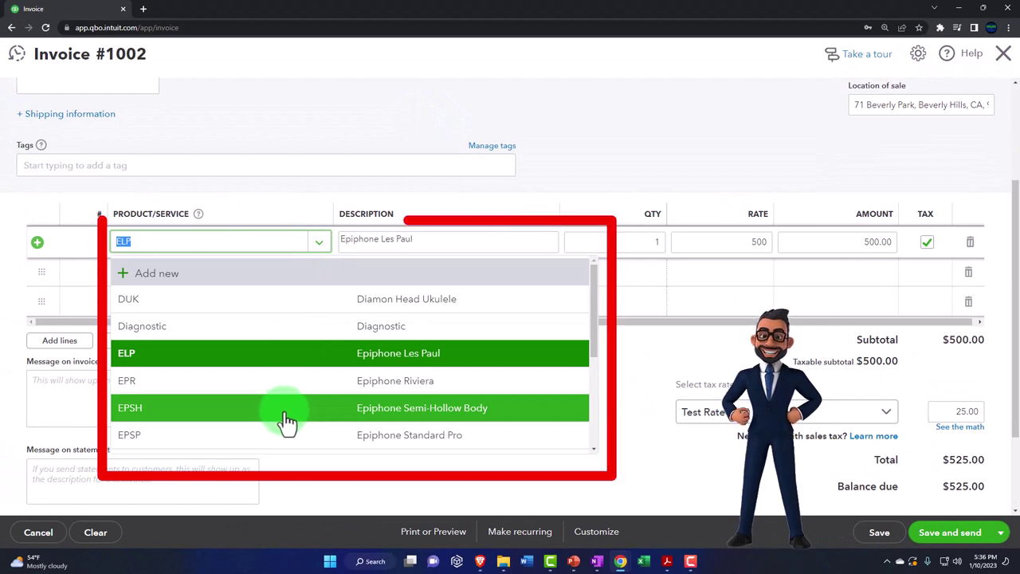
{"action": "left_click", "coordinate": [212, 333]}
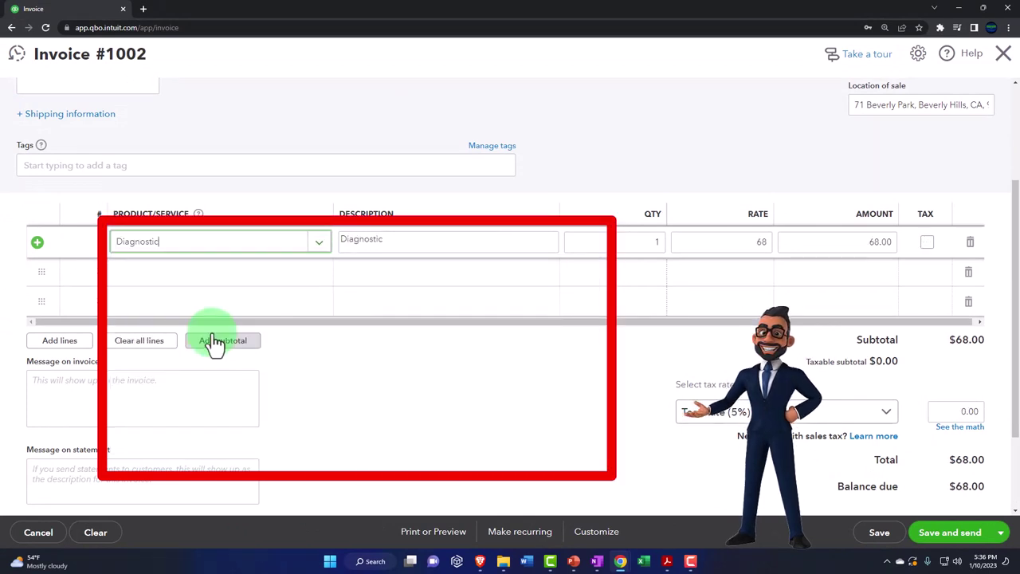
{"action": "key", "text": "Tab"}
{"action": "key", "text": "Tab"}
{"action": "key", "text": "Tab"}
{"action": "key", "text": "Tab"}
{"action": "key", "text": "Tab"}
{"action": "key", "text": "Tab"}
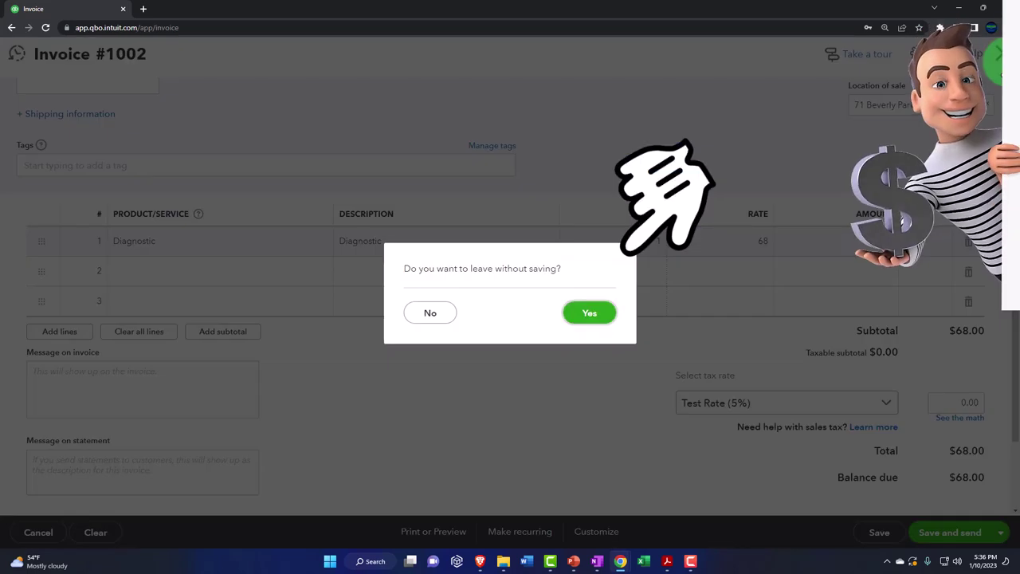
{"action": "left_click", "coordinate": [587, 315]}
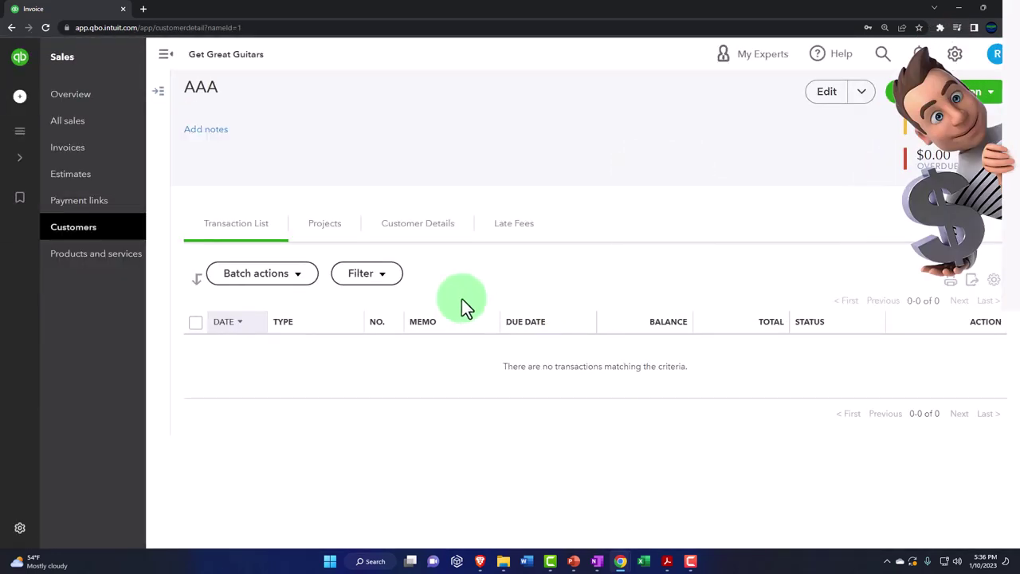
Set customer AAA's tax rate to Based on location and save the customer record
{"action": "left_click", "coordinate": [826, 93]}
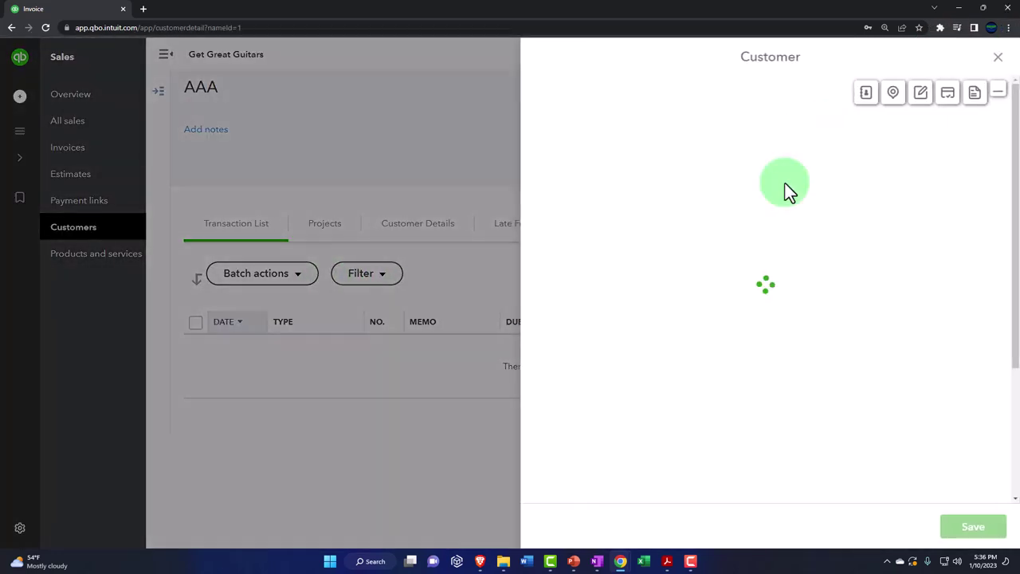
{"action": "scroll", "coordinate": [752, 282], "scroll_direction": "down", "scroll_amount": 6}
{"action": "scroll", "coordinate": [752, 287], "scroll_direction": "down", "scroll_amount": 8}
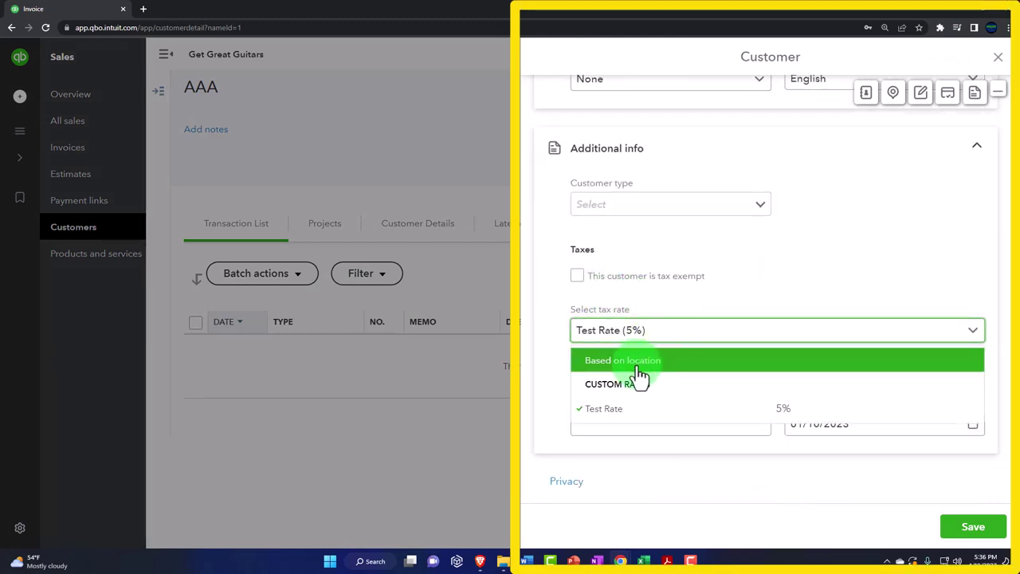
{"action": "left_click", "coordinate": [630, 362]}
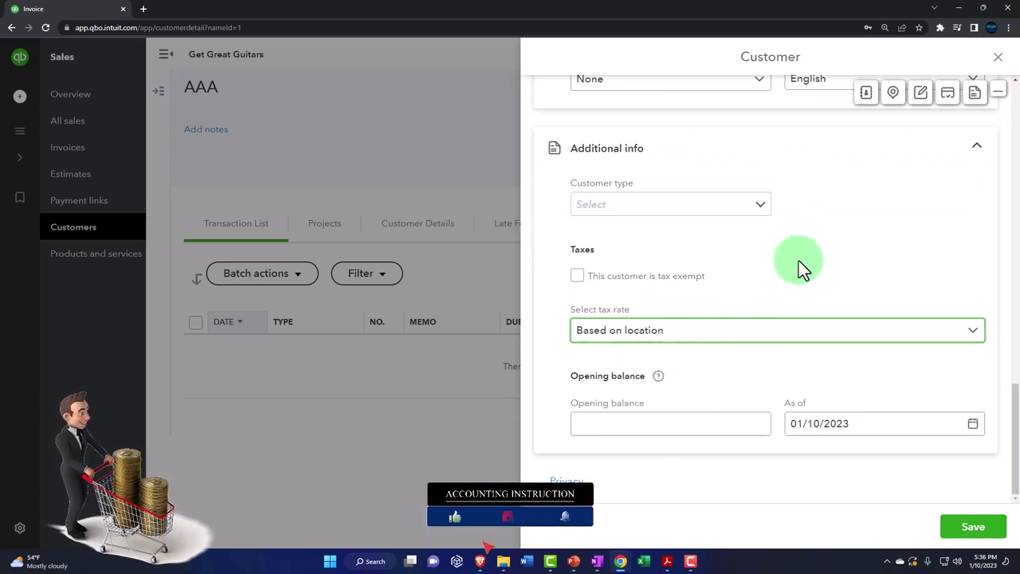
{"action": "left_click", "coordinate": [975, 529]}
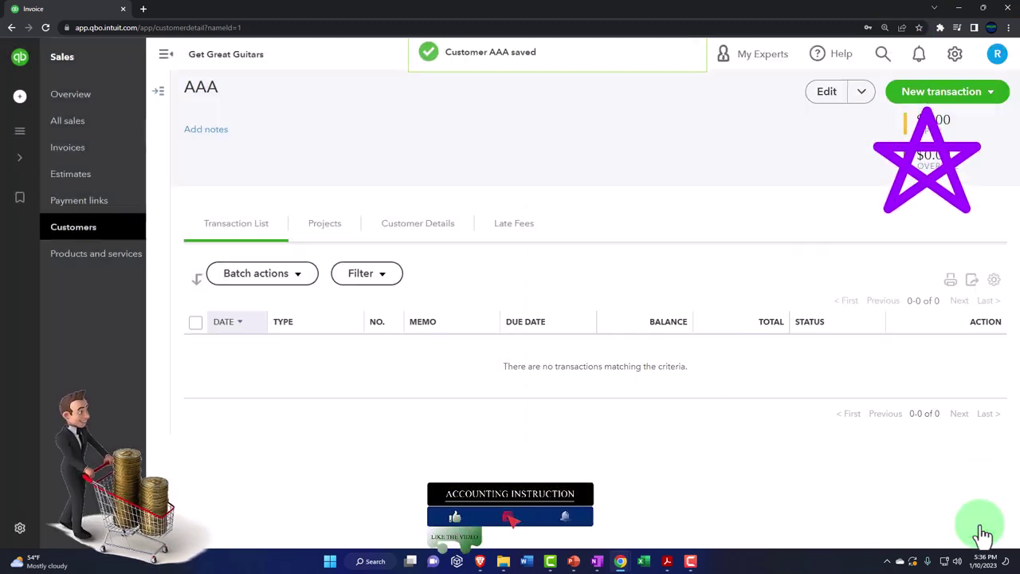
Create another invoice for customer AAA with one ELP (Epiphone Les Paul) to test the location-based tax
{"action": "left_click", "coordinate": [23, 98]}
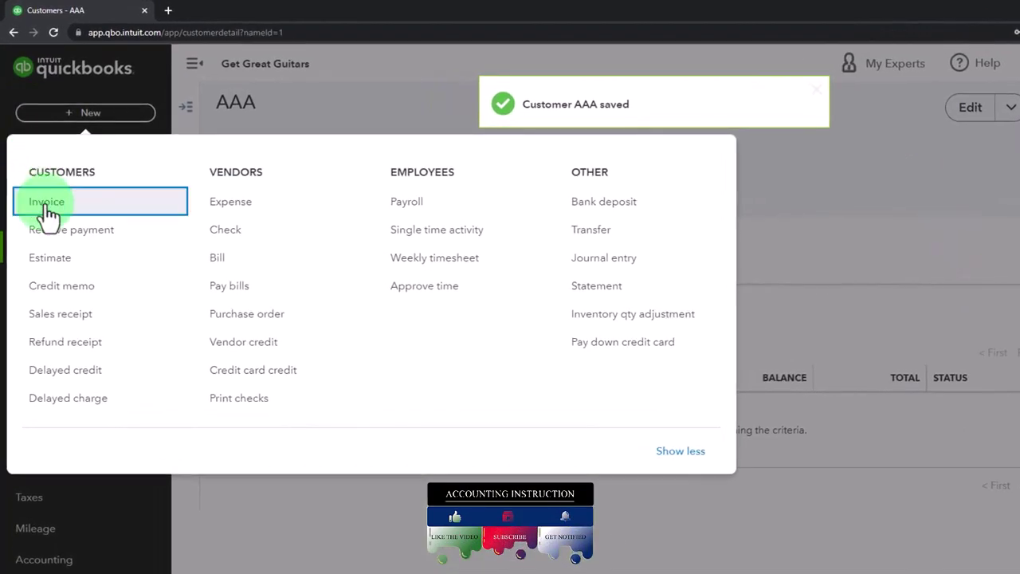
{"action": "left_click", "coordinate": [48, 205]}
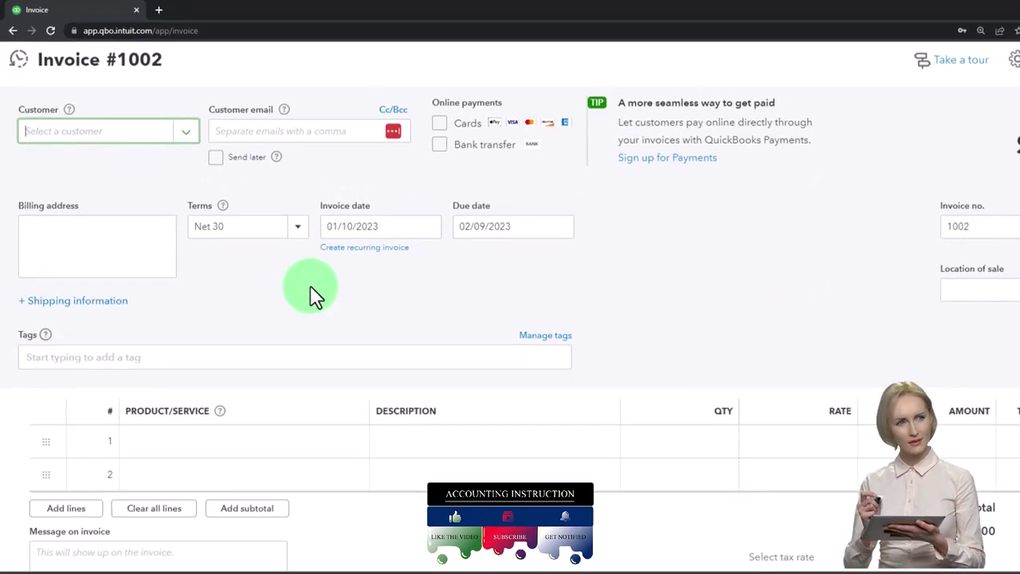
{"action": "left_click", "coordinate": [180, 134]}
{"action": "left_click", "coordinate": [88, 198]}
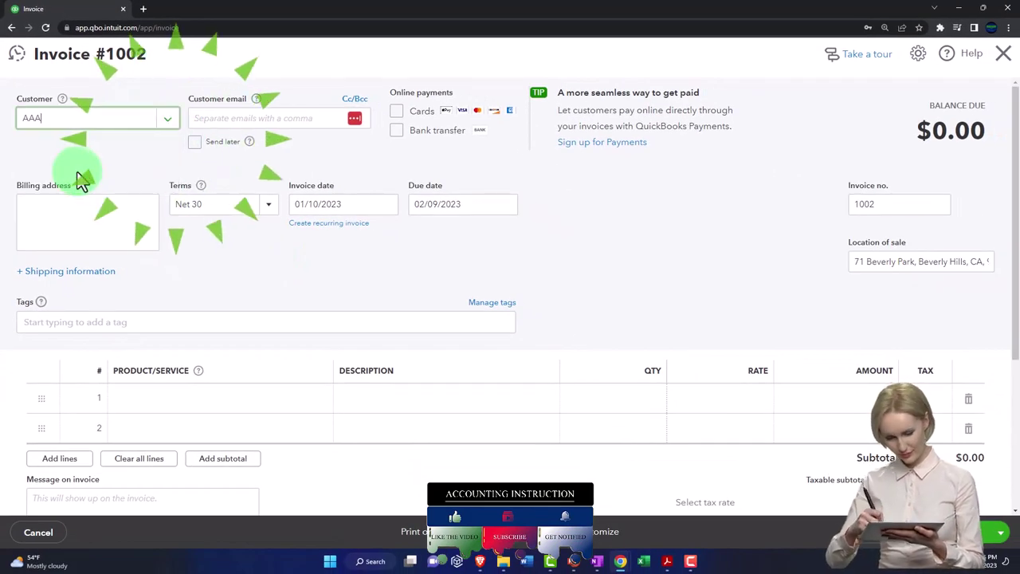
{"action": "left_click", "coordinate": [317, 405]}
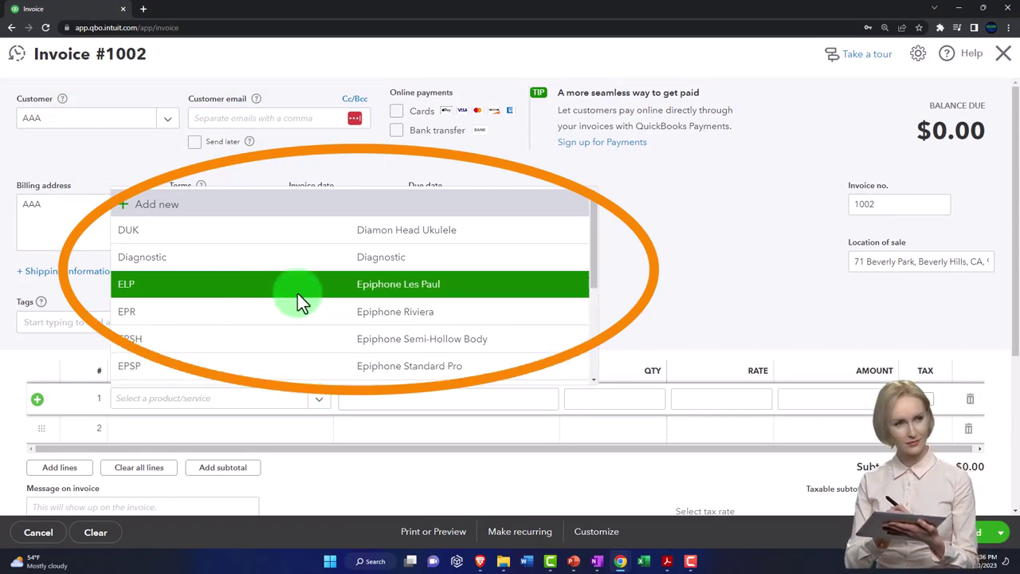
{"action": "left_click", "coordinate": [297, 293]}
{"action": "scroll", "coordinate": [471, 288], "scroll_direction": "down", "scroll_amount": 1}
{"action": "left_click", "coordinate": [549, 391]}
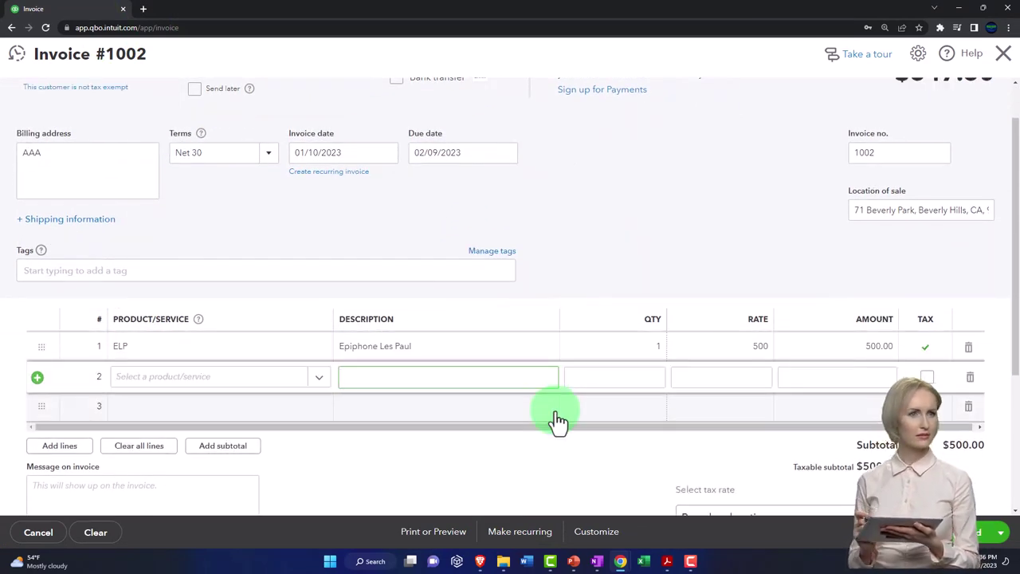
Review the customer's tax status and the location-based sales tax in the invoice totals, and leave the invoice without saving it
{"action": "scroll", "coordinate": [552, 420], "scroll_direction": "up", "scroll_amount": 1}
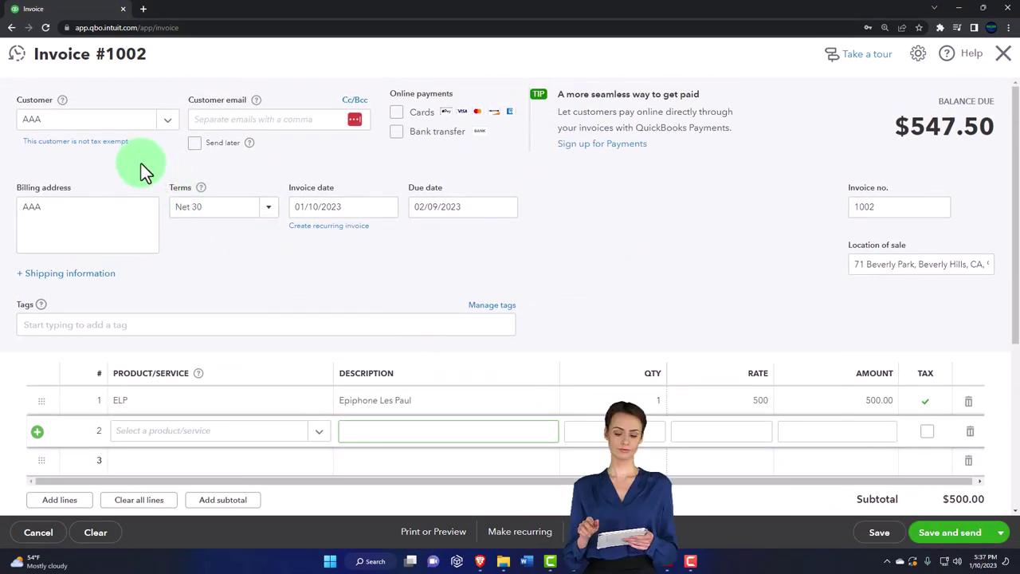
{"action": "scroll", "coordinate": [423, 330], "scroll_direction": "down", "scroll_amount": 4}
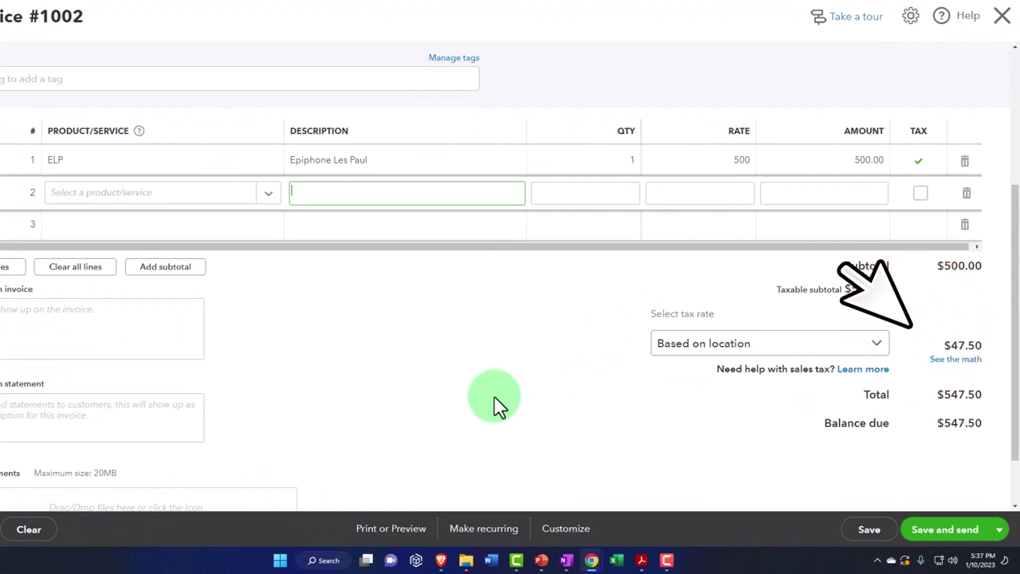
{"action": "scroll", "coordinate": [494, 406], "scroll_direction": "up", "scroll_amount": 3}
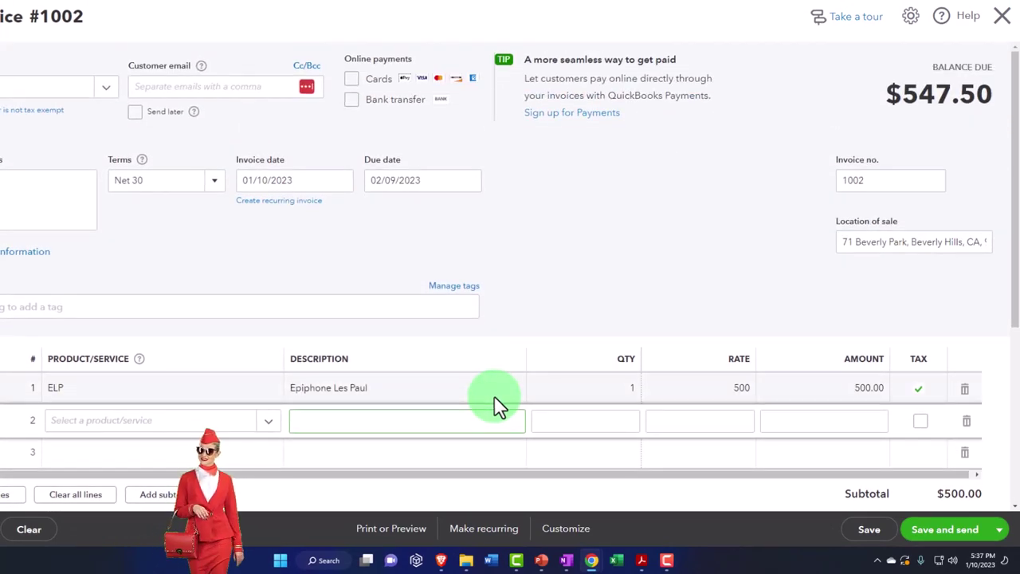
{"action": "scroll", "coordinate": [498, 406], "scroll_direction": "down", "scroll_amount": 3}
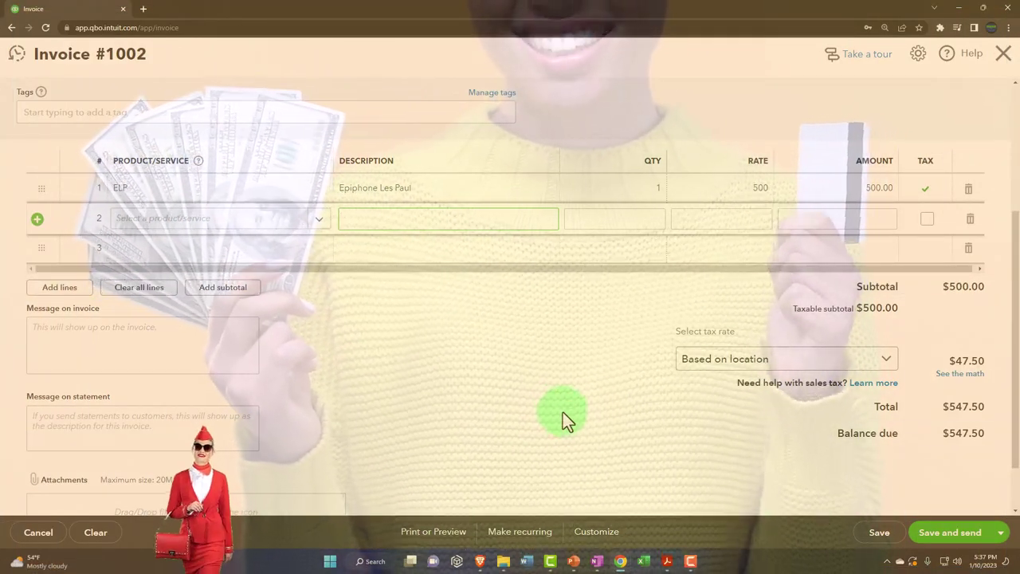
{"action": "scroll", "coordinate": [563, 411], "scroll_direction": "up", "scroll_amount": 3}
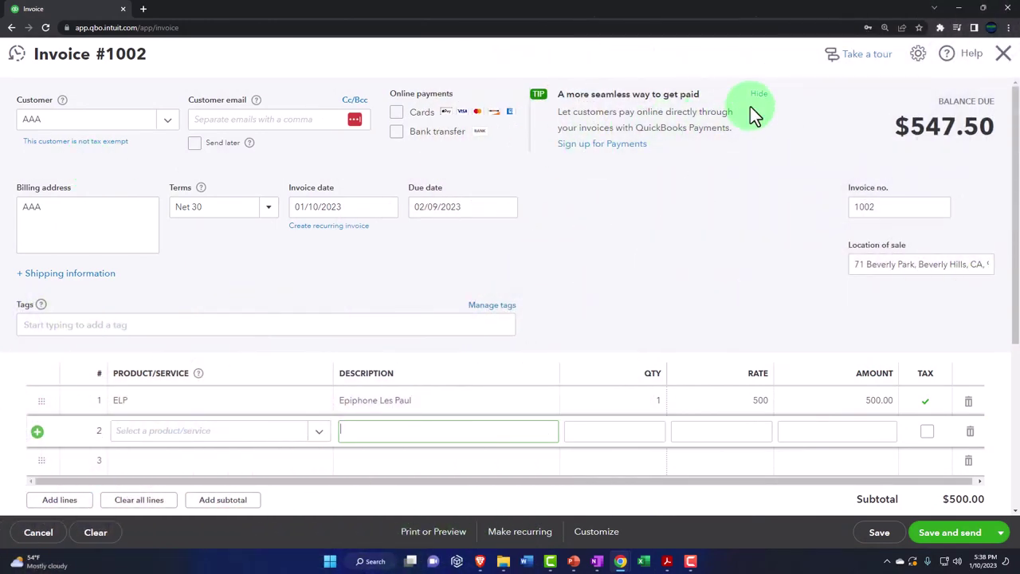
{"action": "left_click", "coordinate": [1003, 62]}
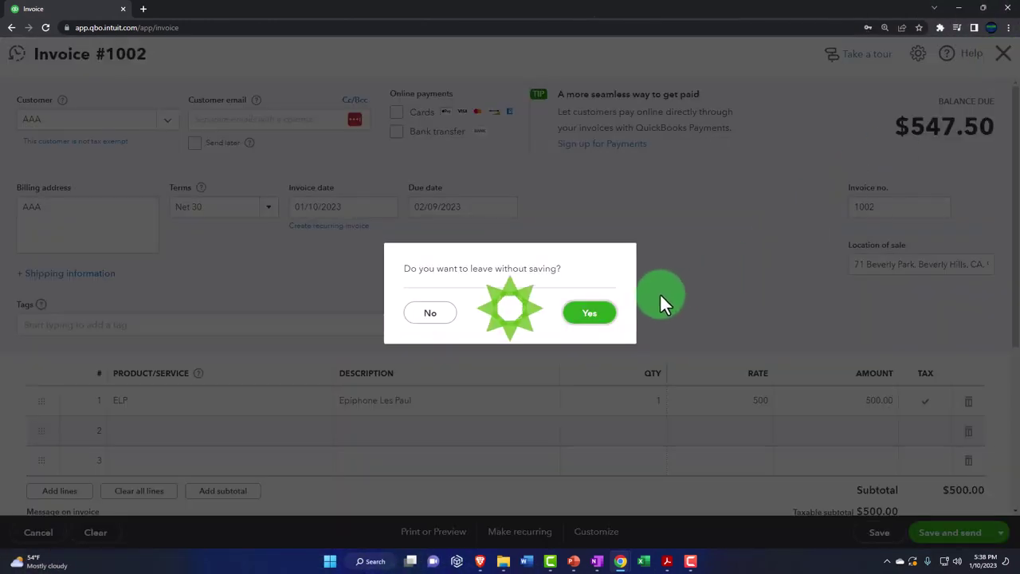
{"action": "left_click", "coordinate": [590, 313]}
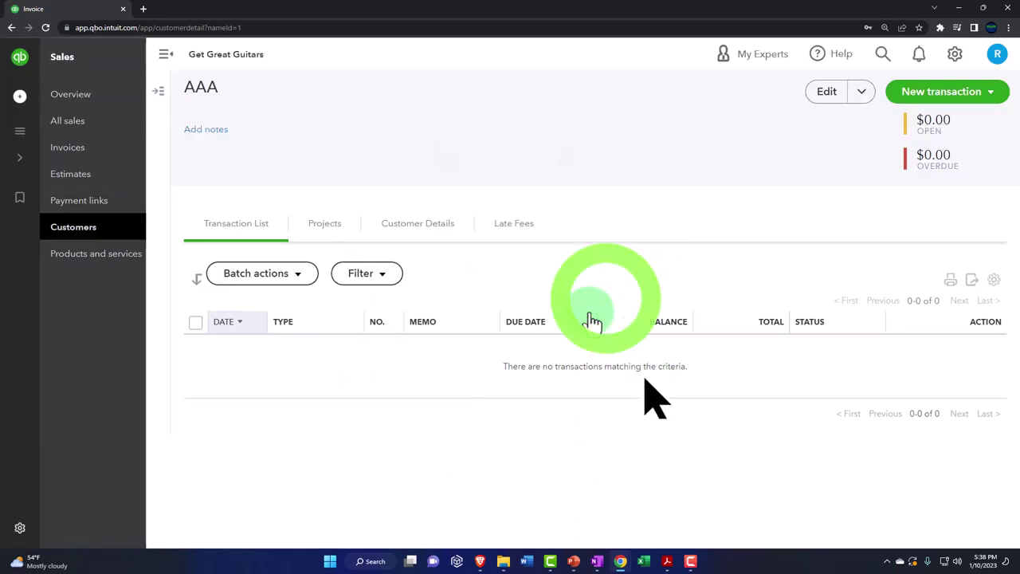